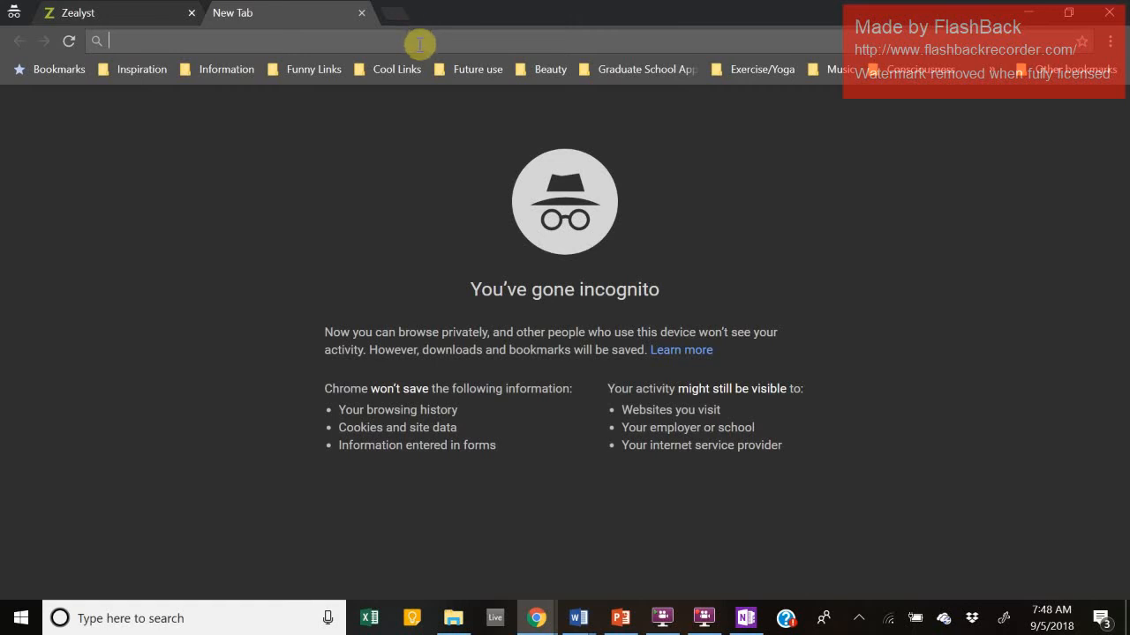
# Step: Paste the Zealyst admin login URL into the incognito tab and load the login page
pyautogui.write('https://zealyststage.foster.uw.edu/Account/Login?ReturnUrl=%2FAdmin')
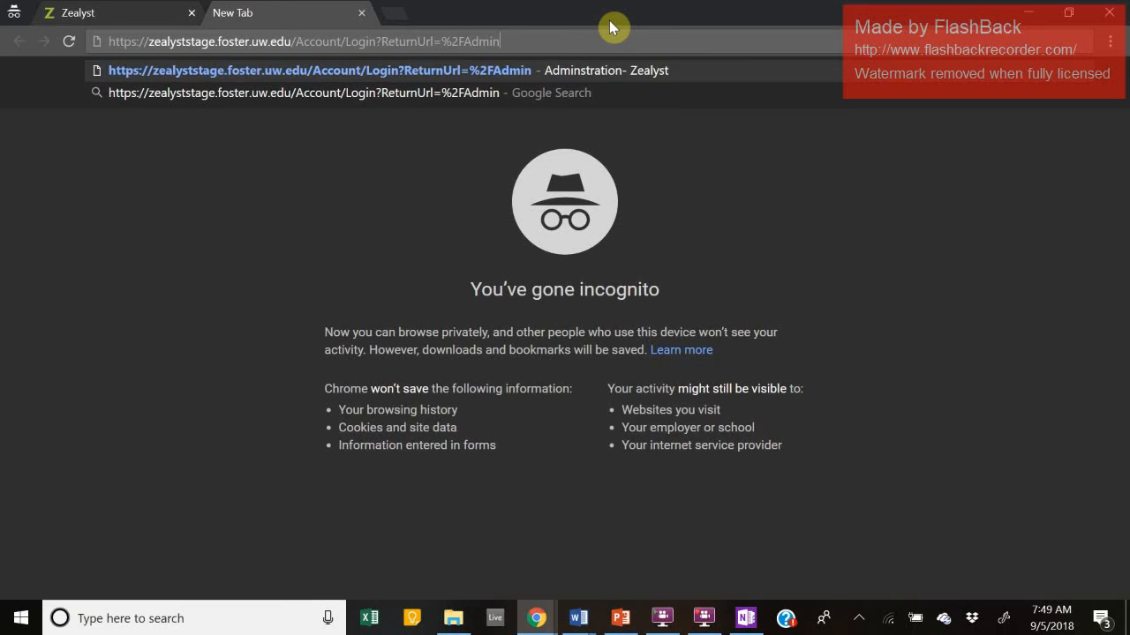
pyautogui.press('Return')
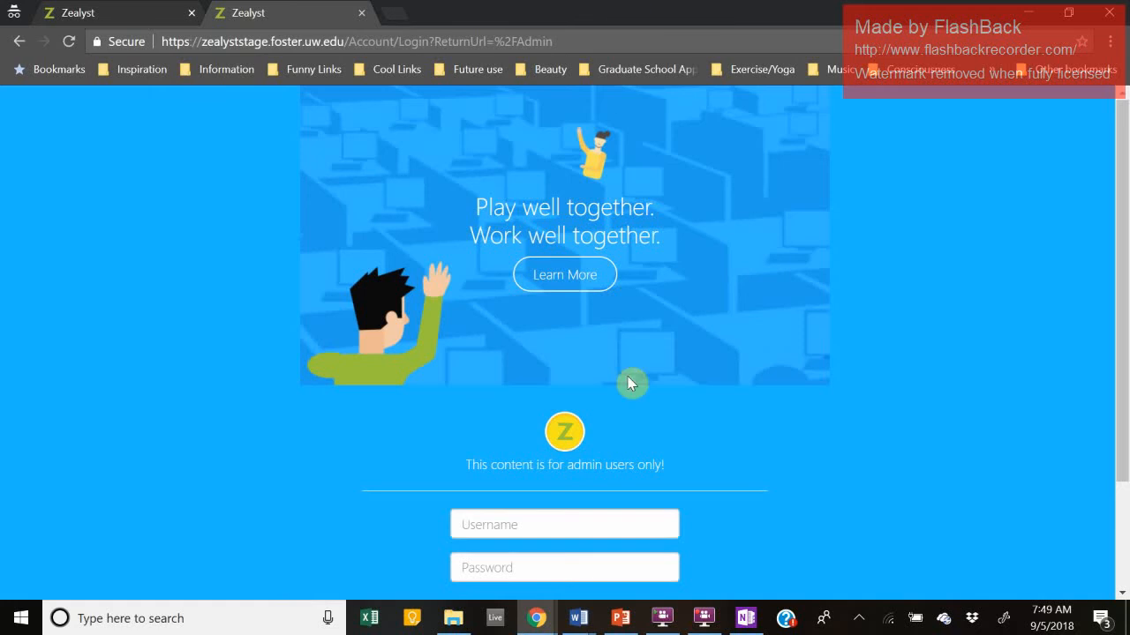
# Step: Enter the admin username and account password and submit the sign-in form
pyautogui.click(707, 624)
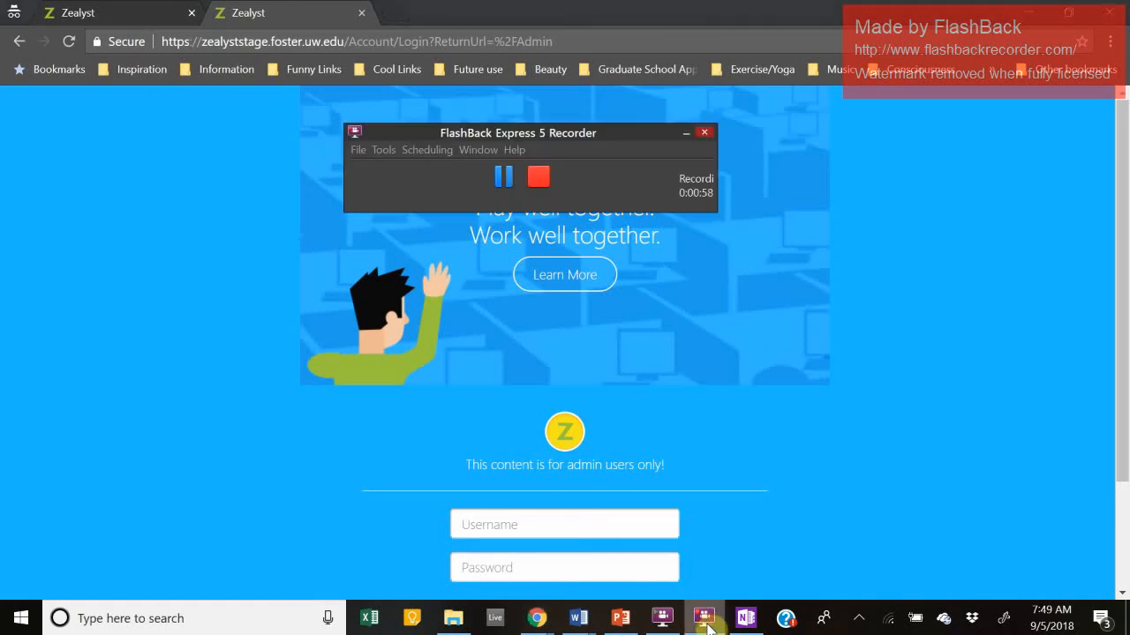
pyautogui.click(708, 624)
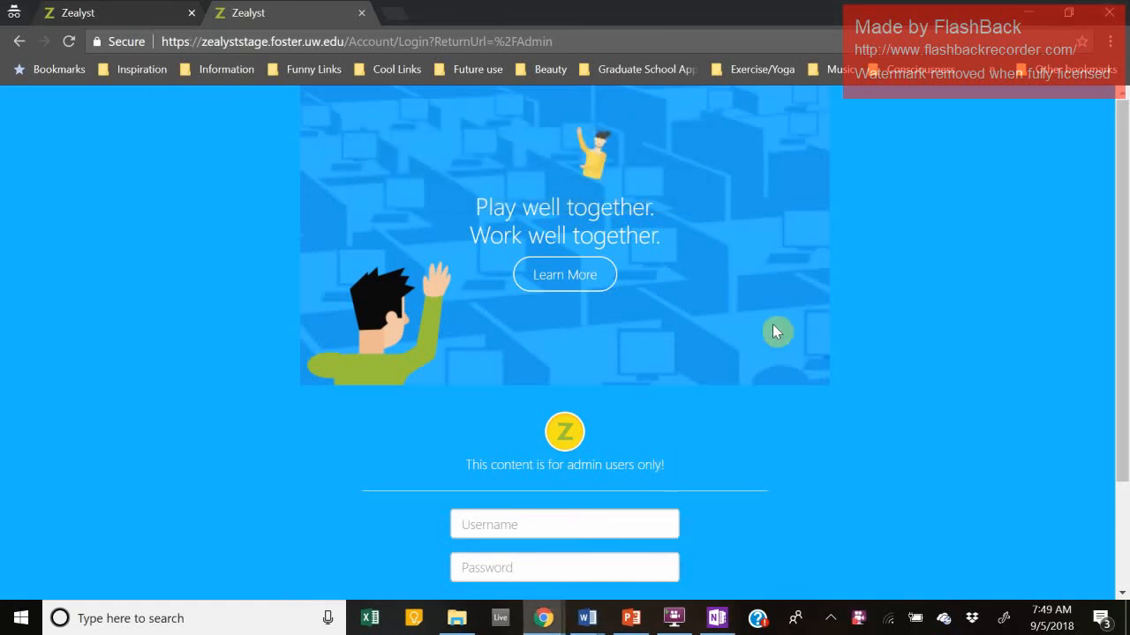
pyautogui.scroll(-3, 777, 328)
pyautogui.scroll(3, 780, 326)
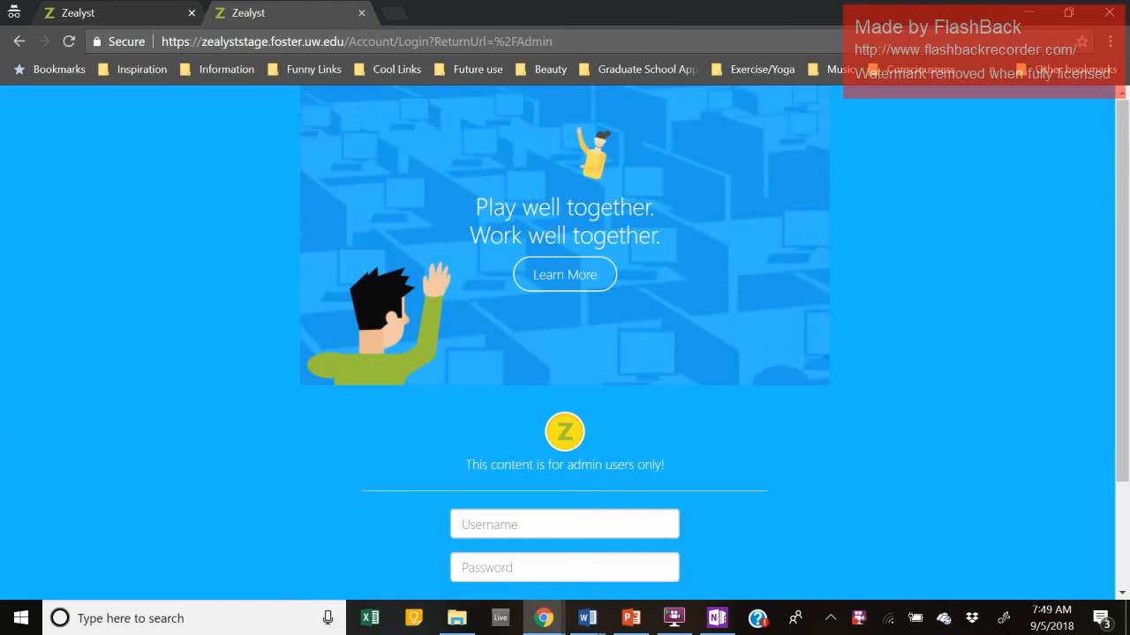
pyautogui.click(521, 525)
pyautogui.write('A')
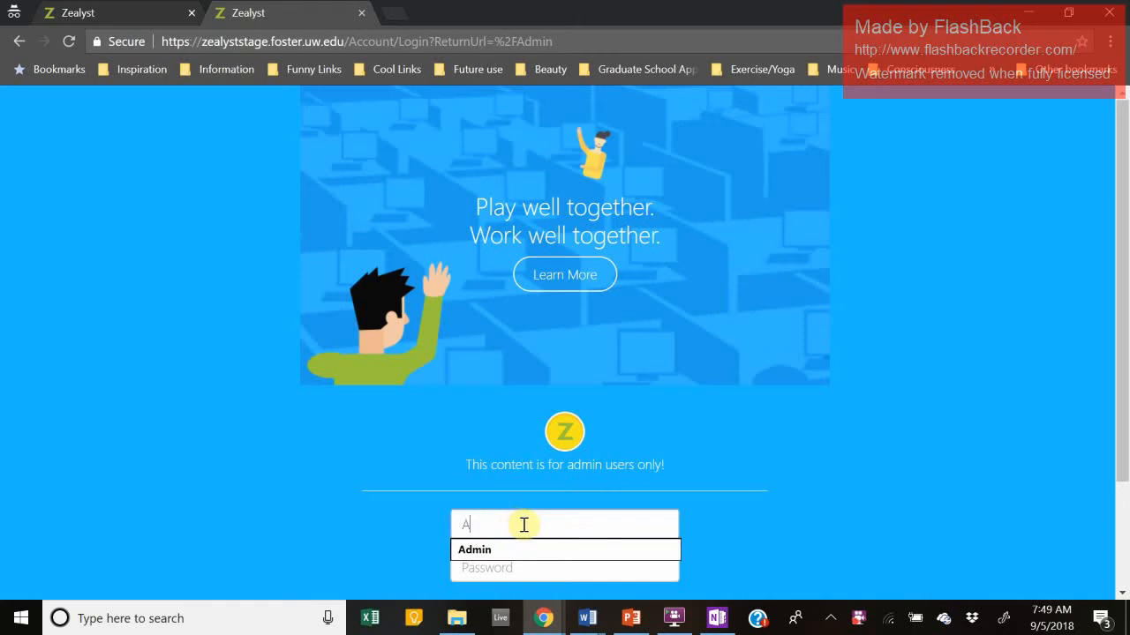
pyautogui.write('dmin')
pyautogui.click(534, 565)
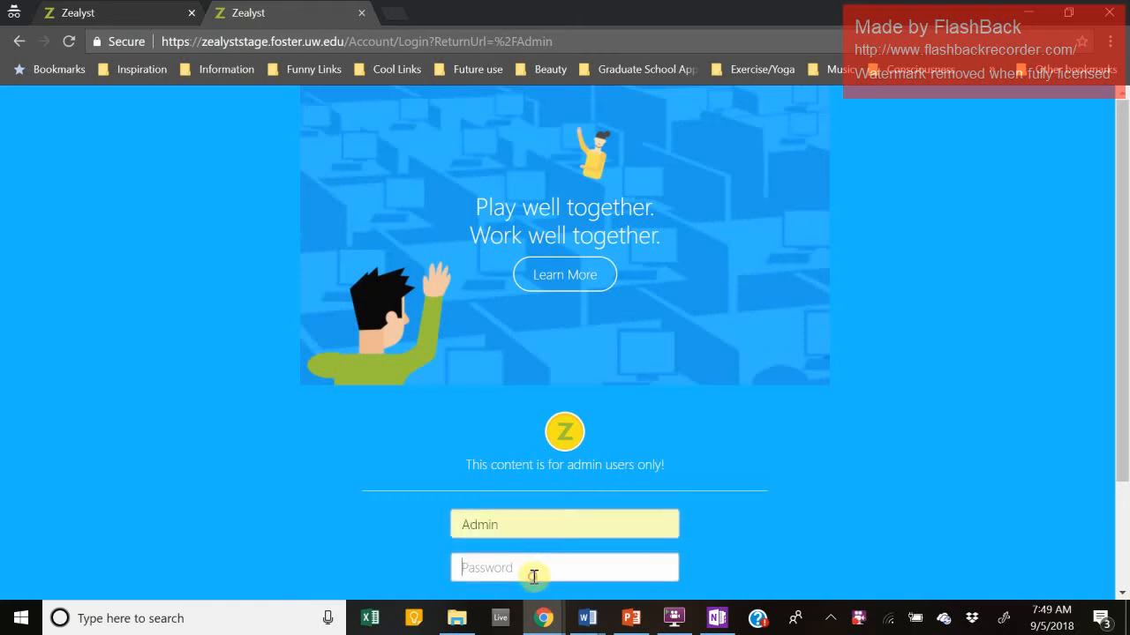
pyautogui.write('•••••••••••••')
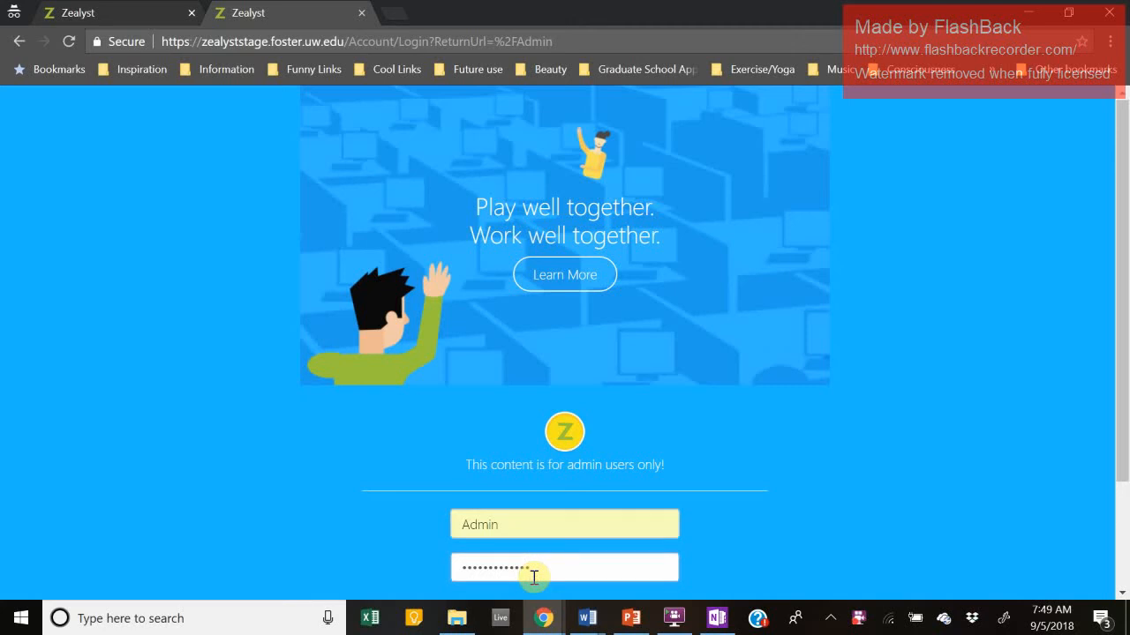
pyautogui.scroll(-2, 347, 416)
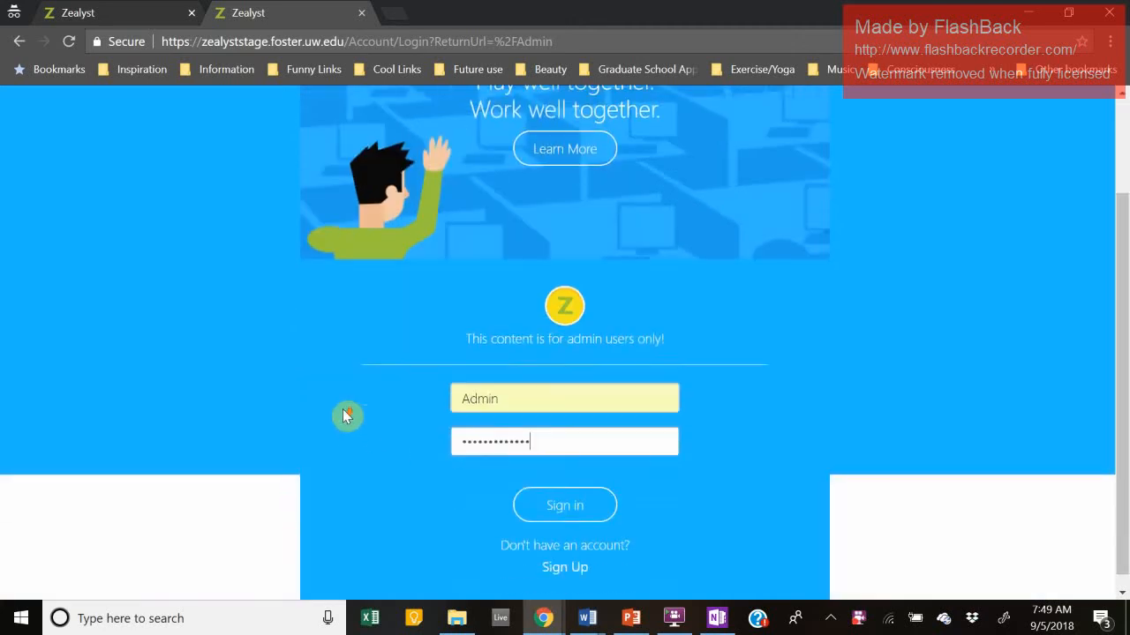
pyautogui.scroll(2, 346, 416)
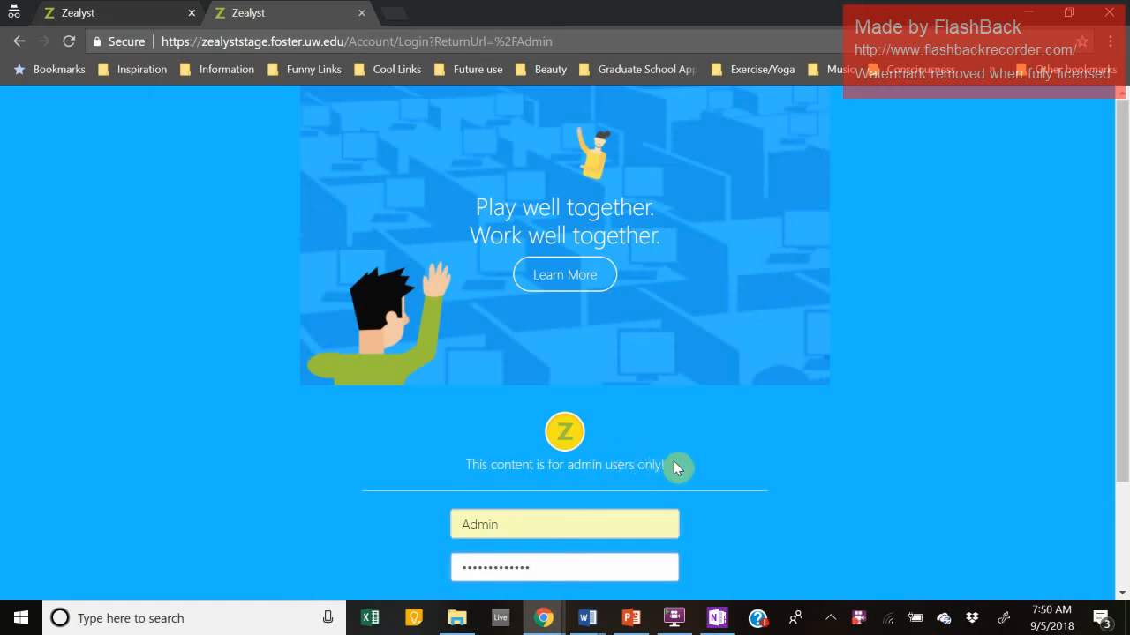
pyautogui.scroll(-2, 634, 484)
pyautogui.click(548, 492)
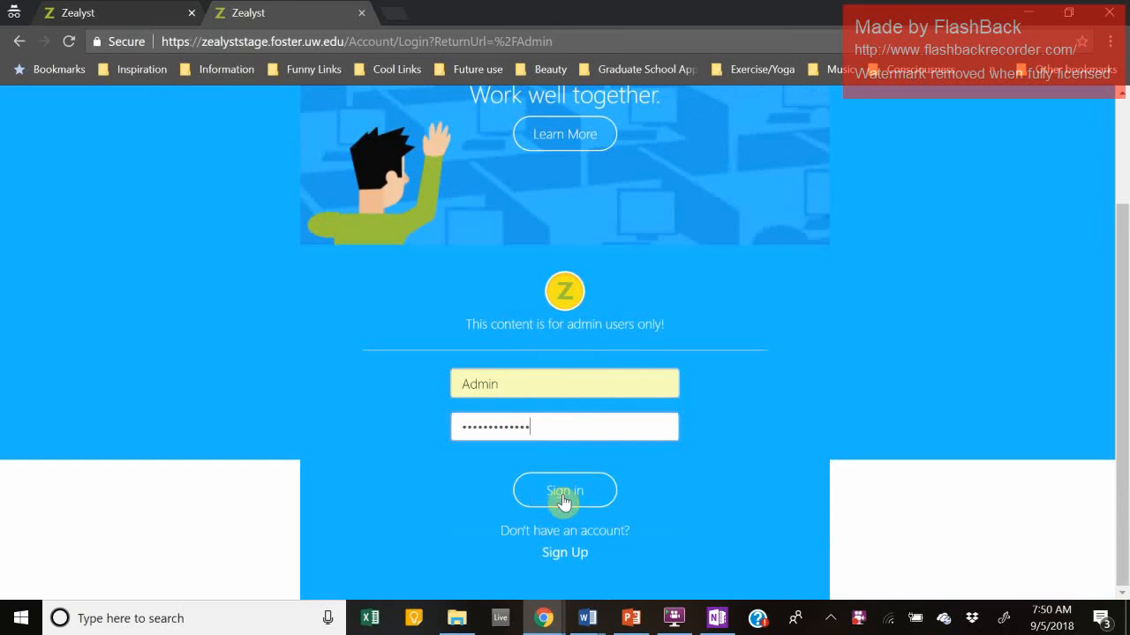
pyautogui.click(576, 495)
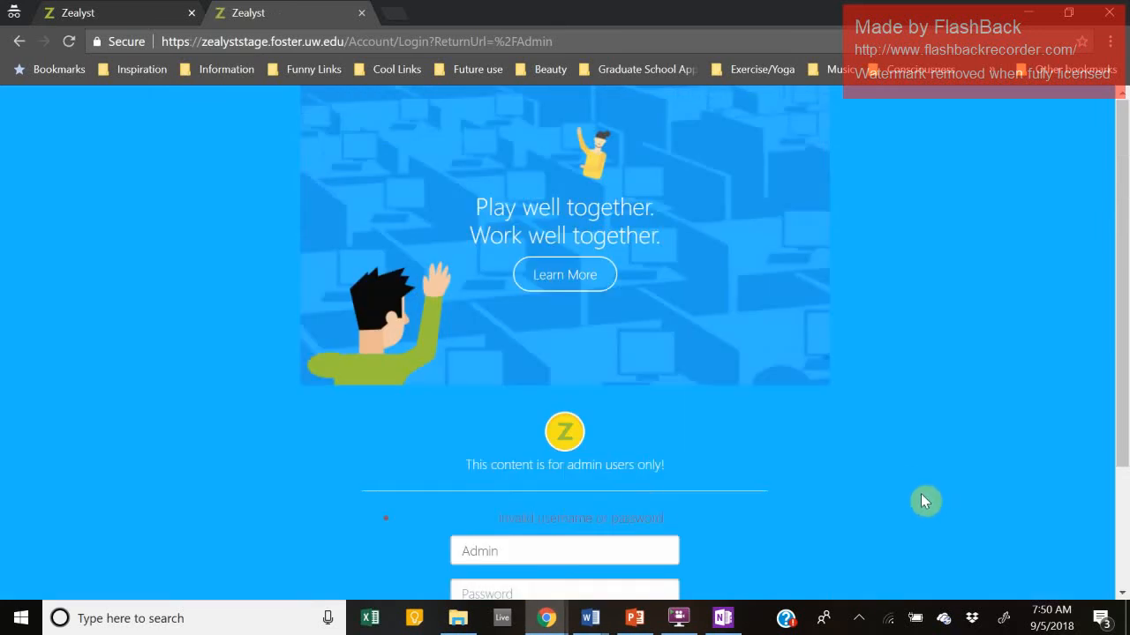
# Step: Retype the account password after the login error and sign in again
pyautogui.scroll(-2, 923, 446)
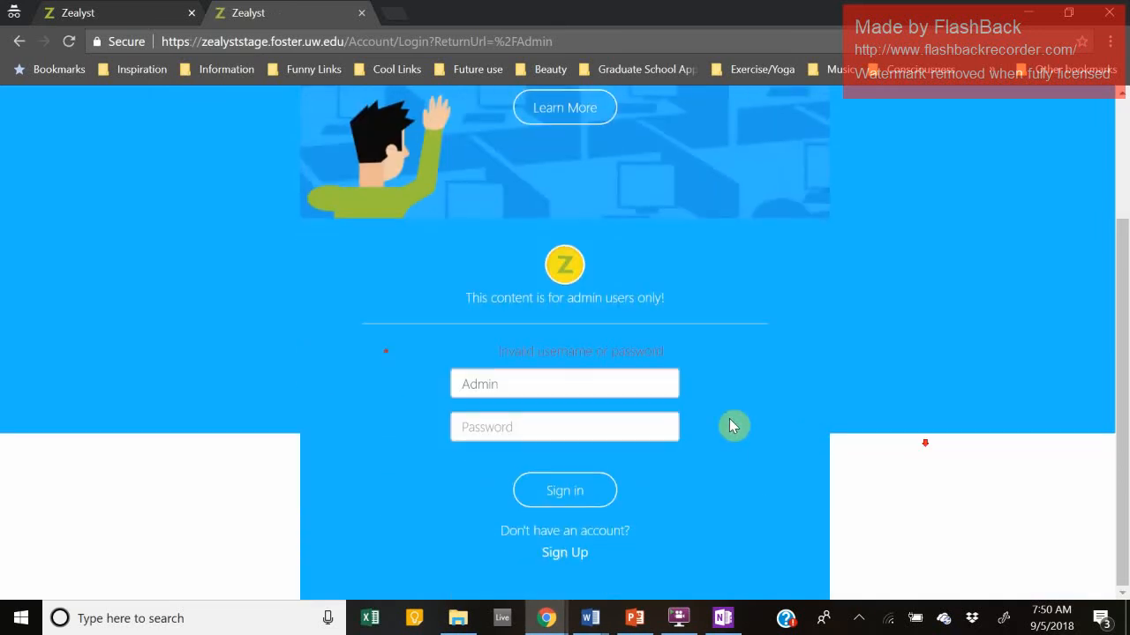
pyautogui.click(594, 418)
pyautogui.write('••••••••')
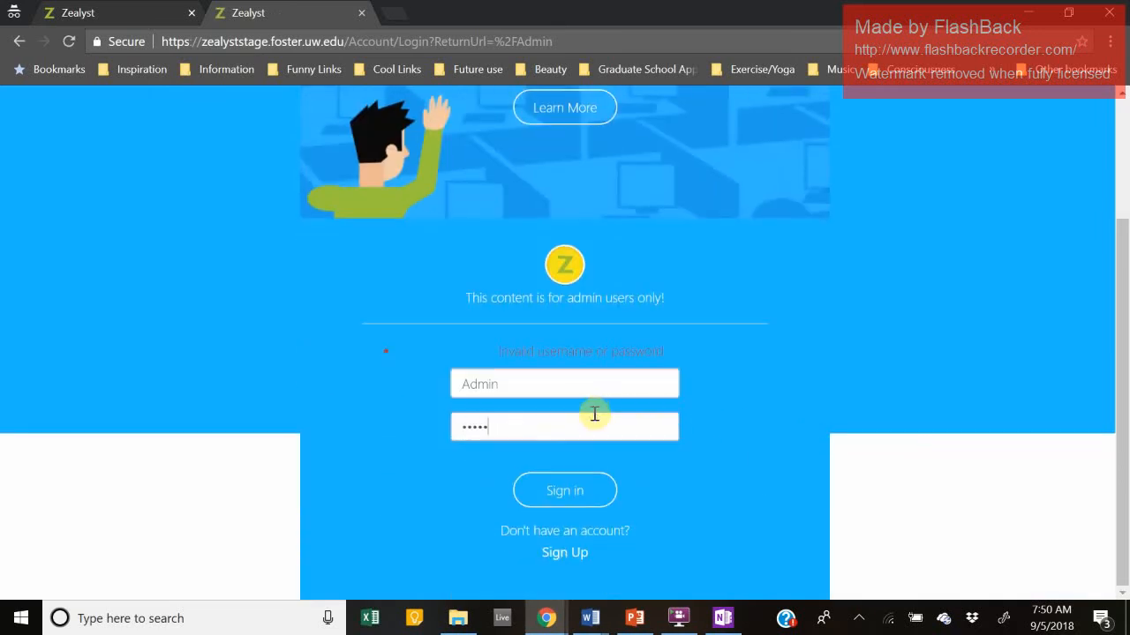
pyautogui.write('••••')
pyautogui.click(571, 495)
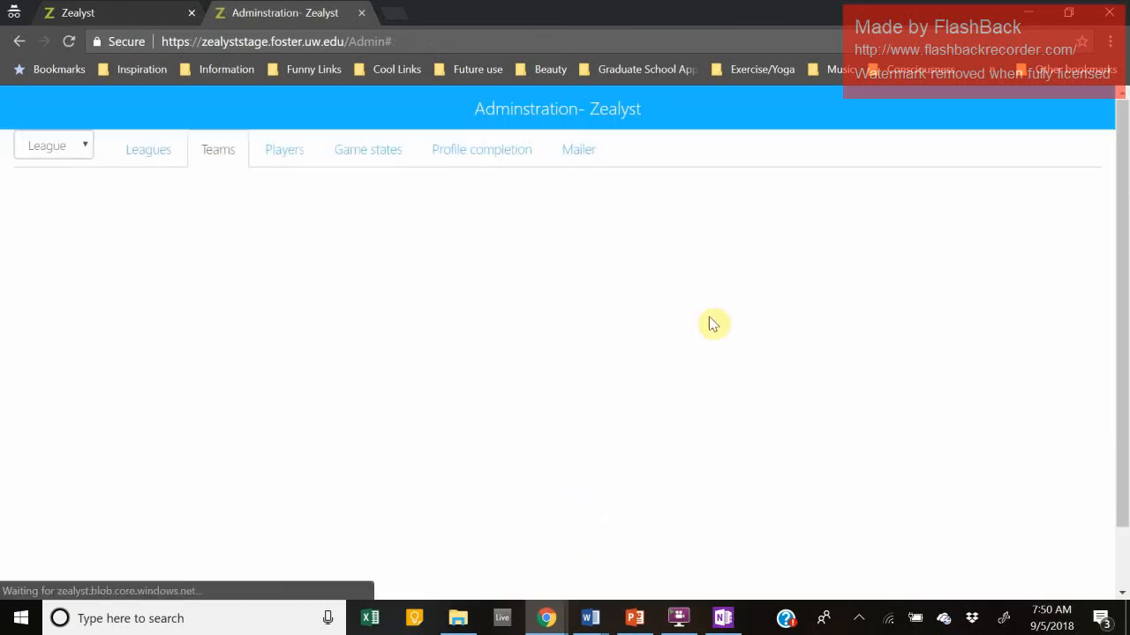
# Step: Show the Leagues list and check its single league, Id 1
pyautogui.click(137, 147)
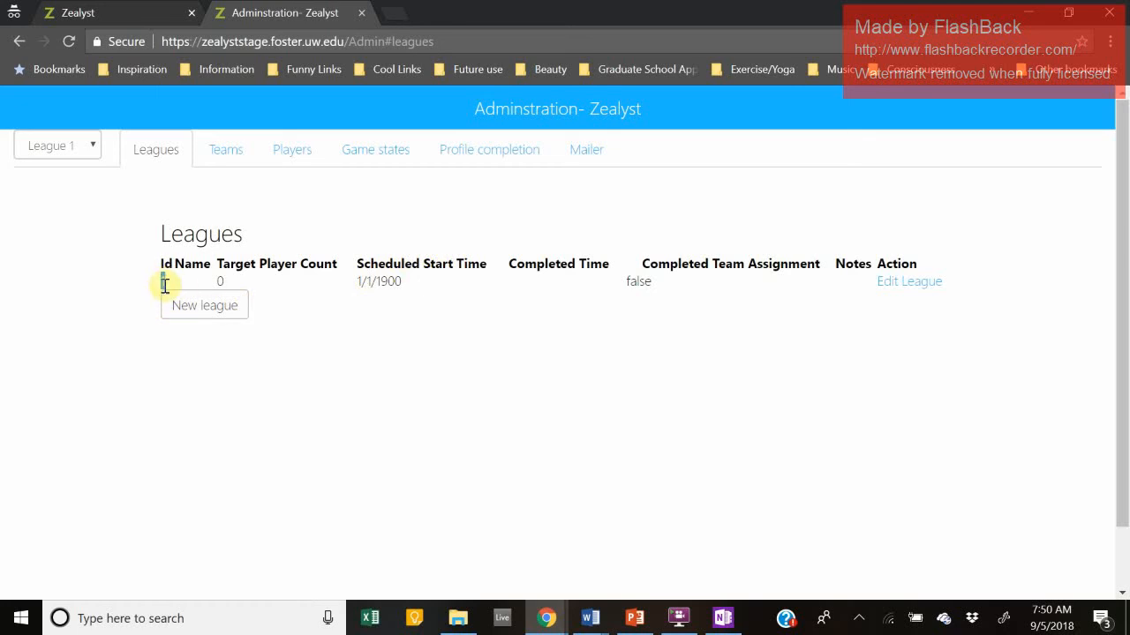
pyautogui.moveTo(166, 283); pyautogui.dragTo(219, 283)
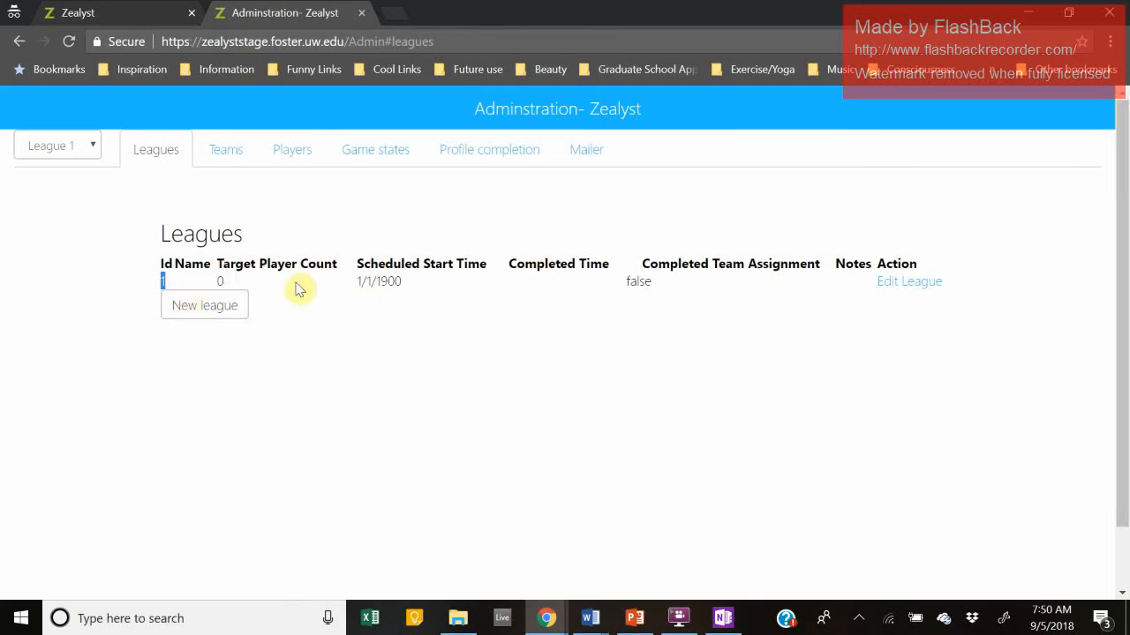
pyautogui.click(416, 345)
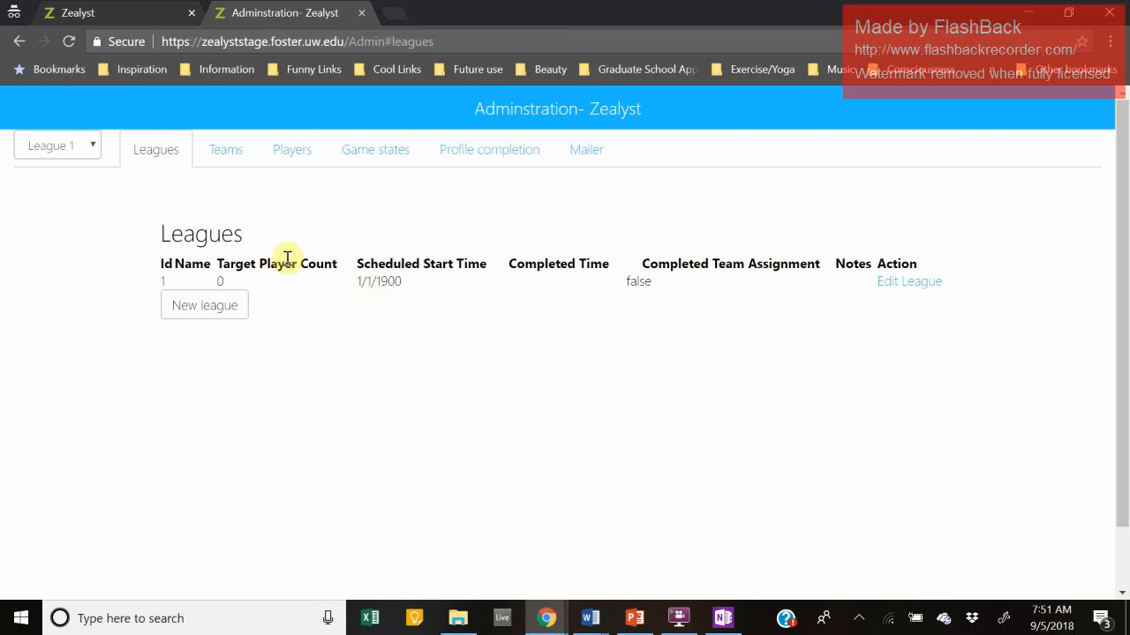
# Step: Create a new league with Id 2 and open its Edit League form
pyautogui.click(175, 311)
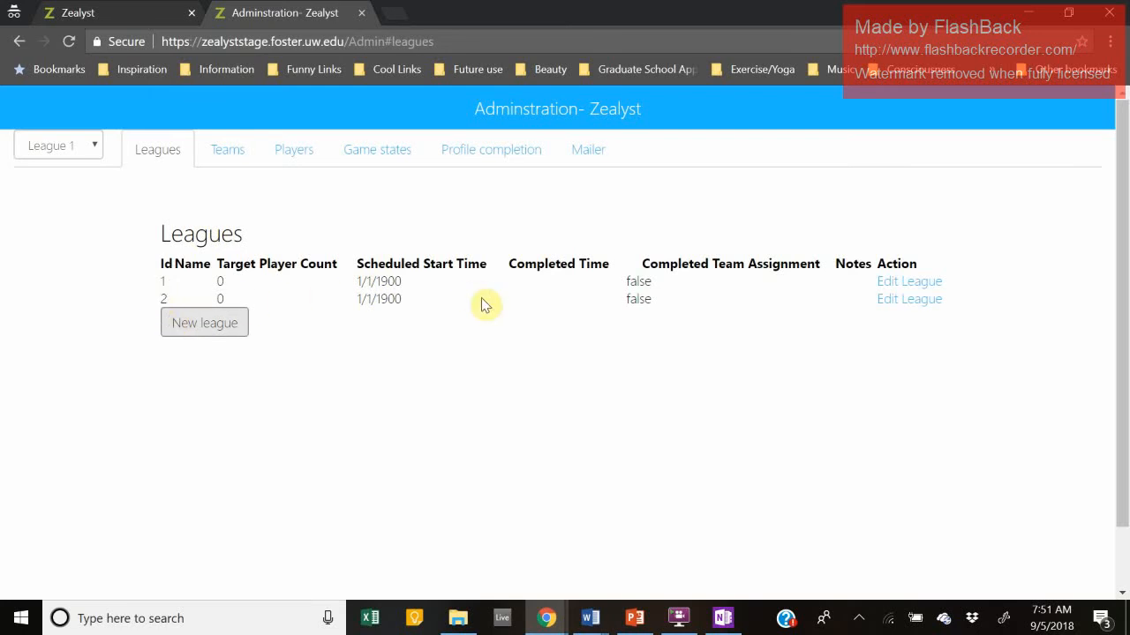
pyautogui.click(162, 297)
pyautogui.moveTo(162, 297); pyautogui.dragTo(176, 298)
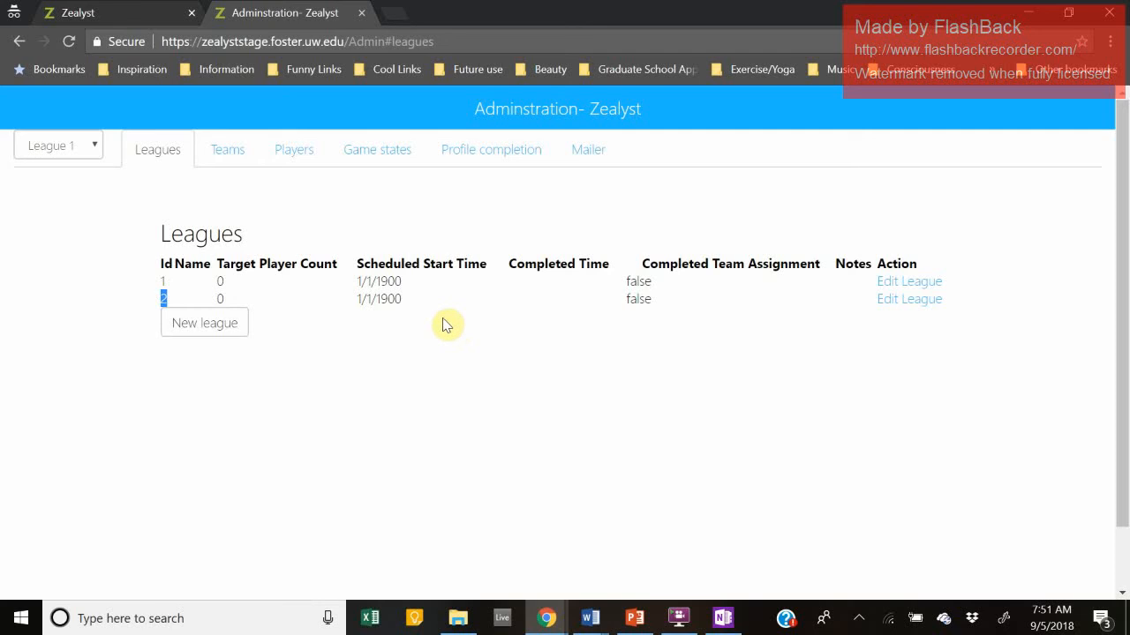
pyautogui.click(914, 298)
# Step: Fill League Name 'Class uno' and Notes 'This is a cool class' for league 2, then save
pyautogui.click(539, 229)
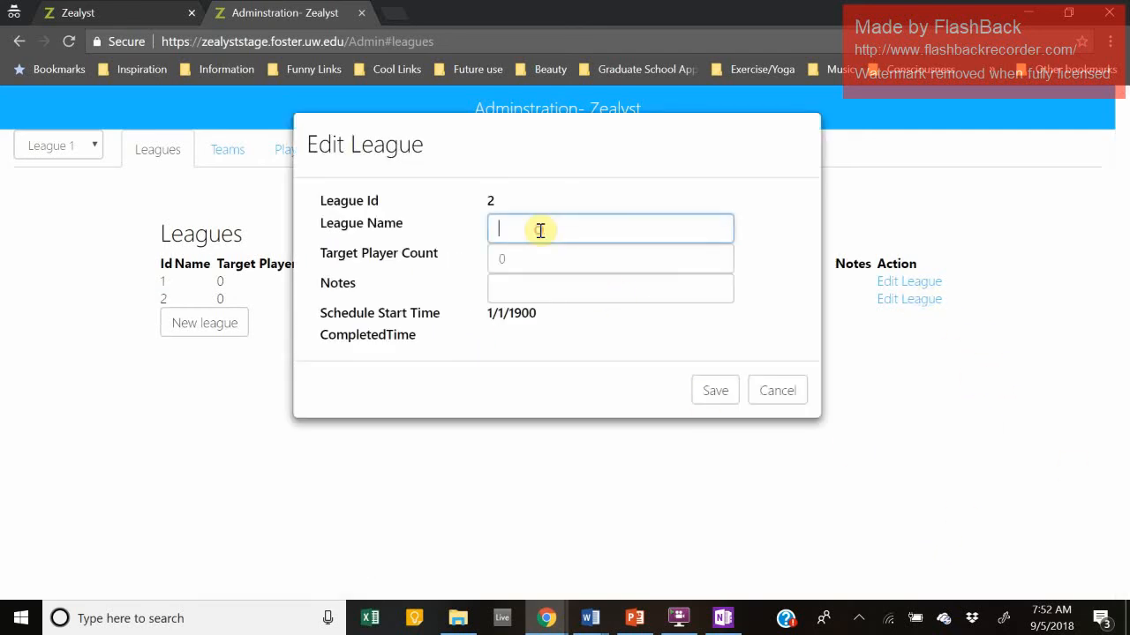
pyautogui.write('Class uno')
pyautogui.click(530, 286)
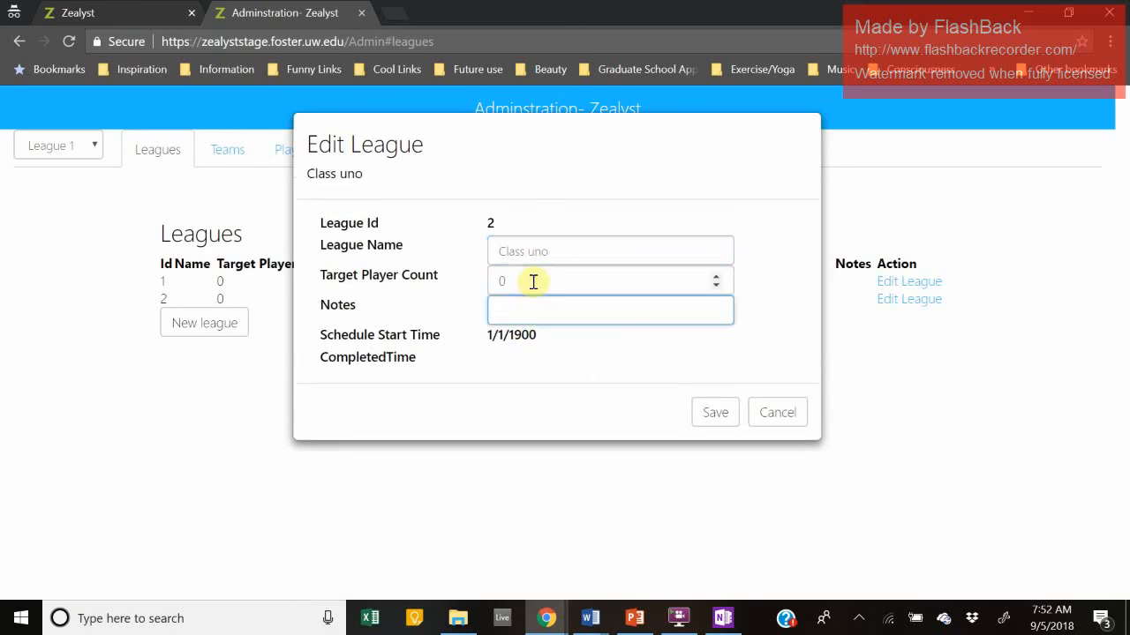
pyautogui.write('This is a cool class')
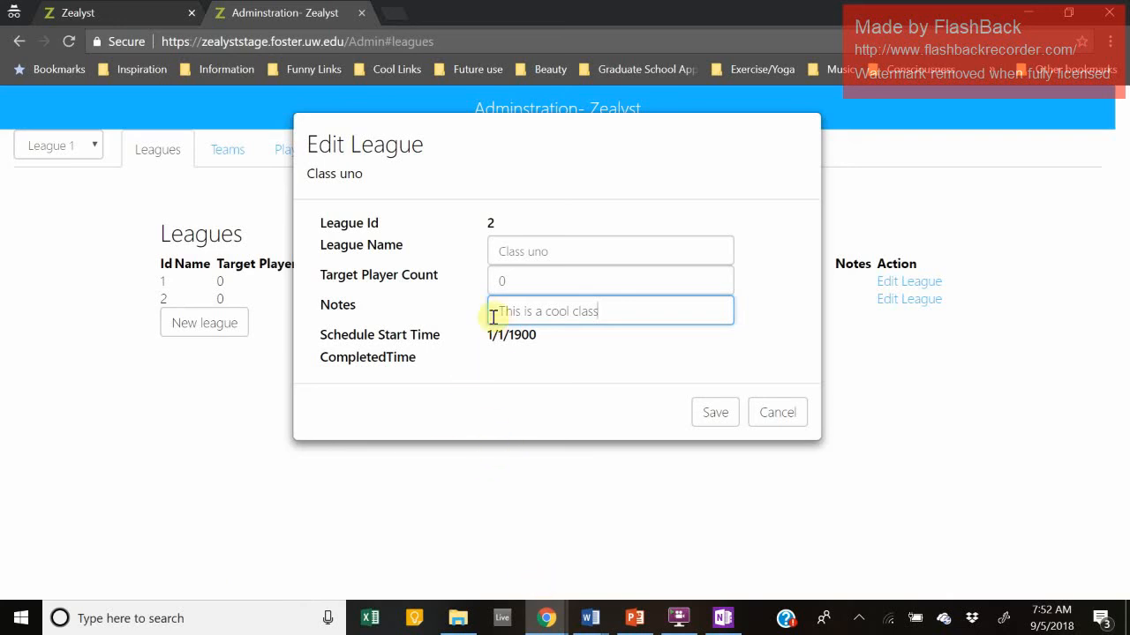
pyautogui.moveTo(537, 340); pyautogui.dragTo(509, 343)
pyautogui.click(509, 344)
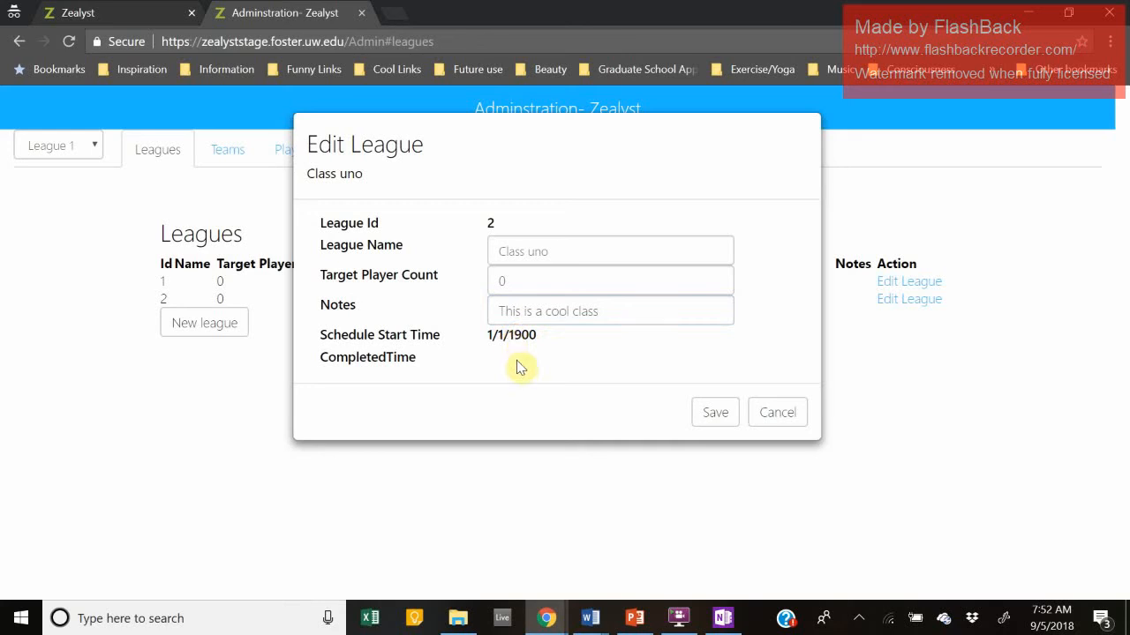
pyautogui.doubleClick(495, 350)
pyautogui.click(495, 350)
pyautogui.doubleClick(511, 352)
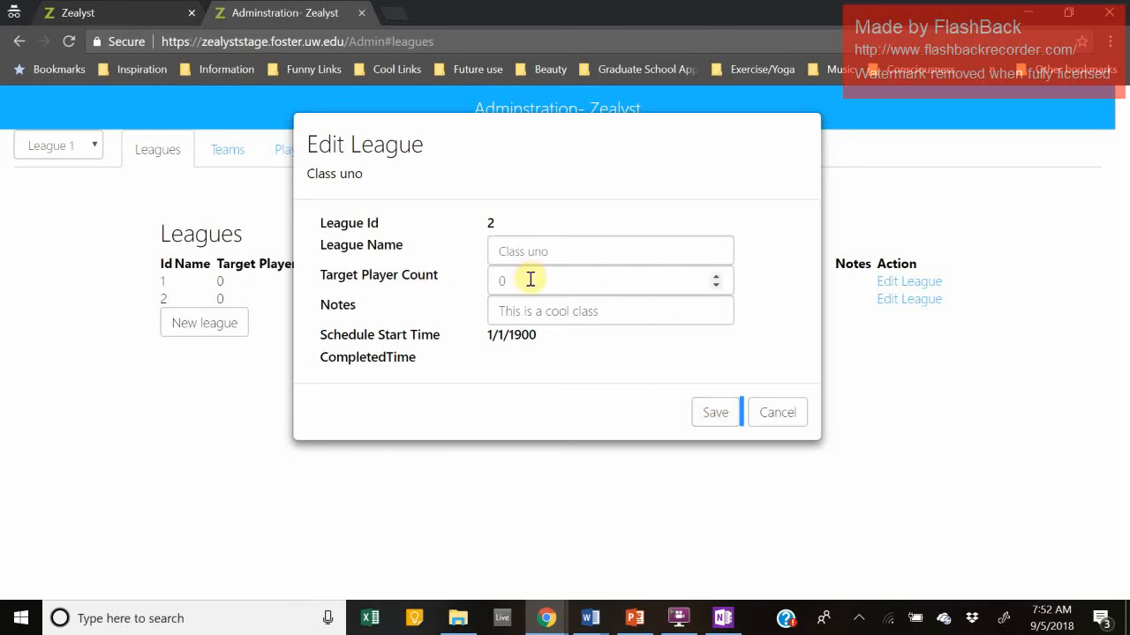
pyautogui.click(719, 415)
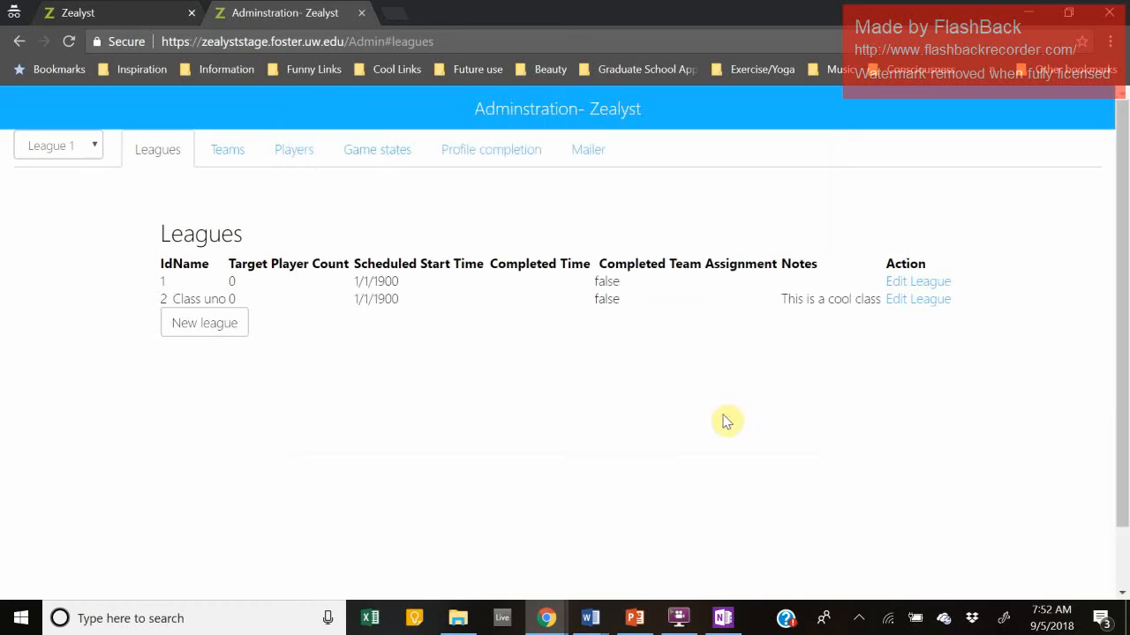
pyautogui.doubleClick(830, 300)
pyautogui.doubleClick(812, 300)
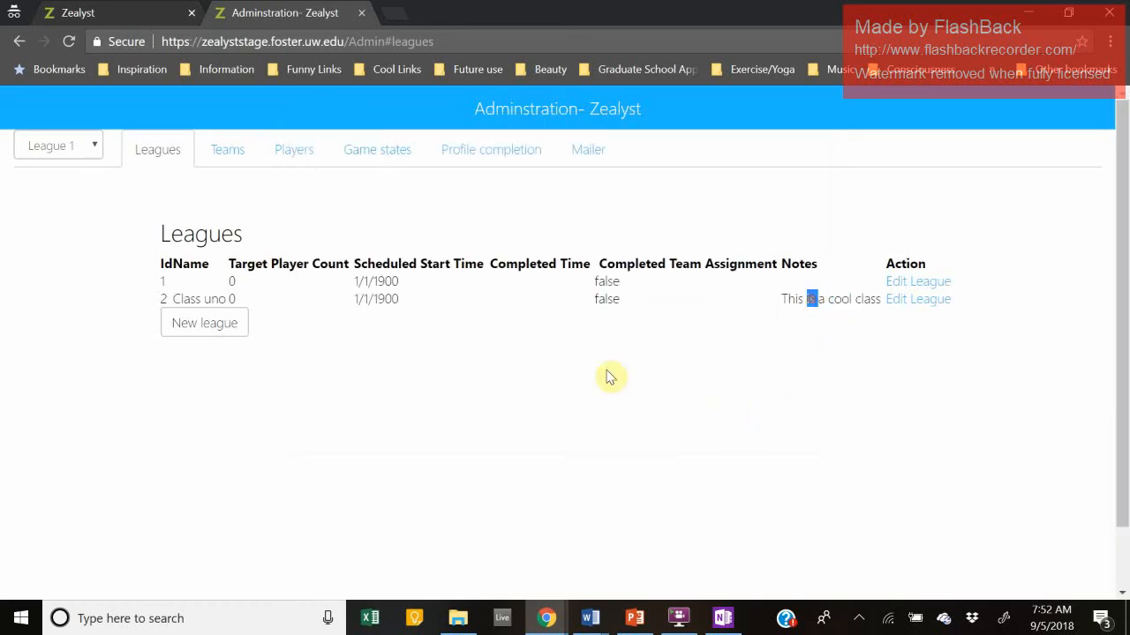
pyautogui.click(201, 300)
pyautogui.doubleClick(187, 299)
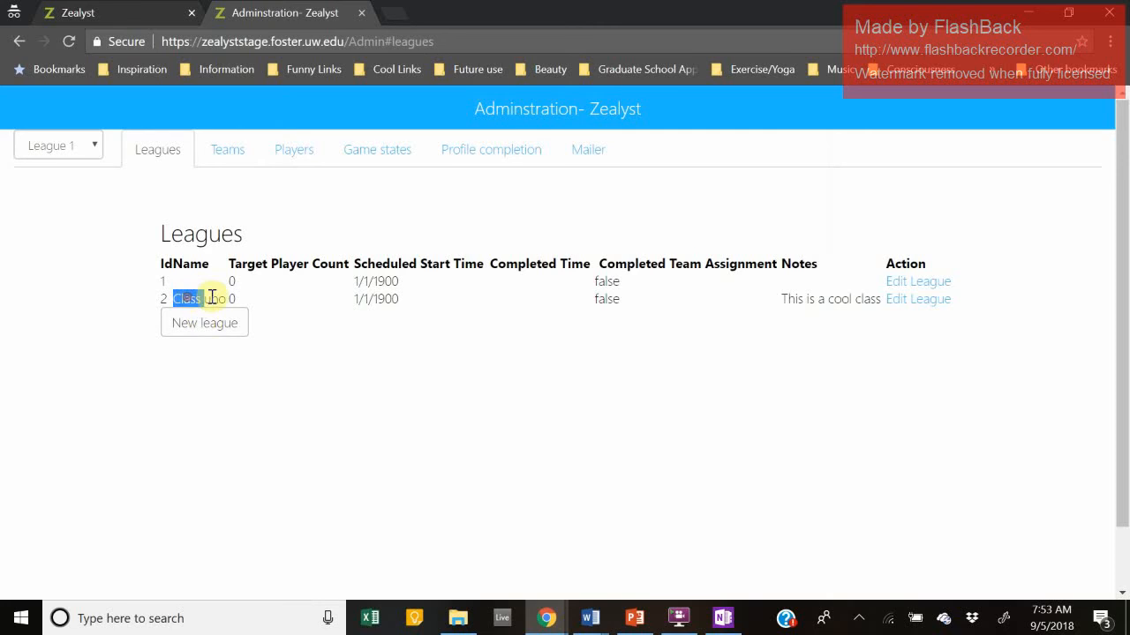
pyautogui.doubleClick(214, 299)
pyautogui.doubleClick(181, 299)
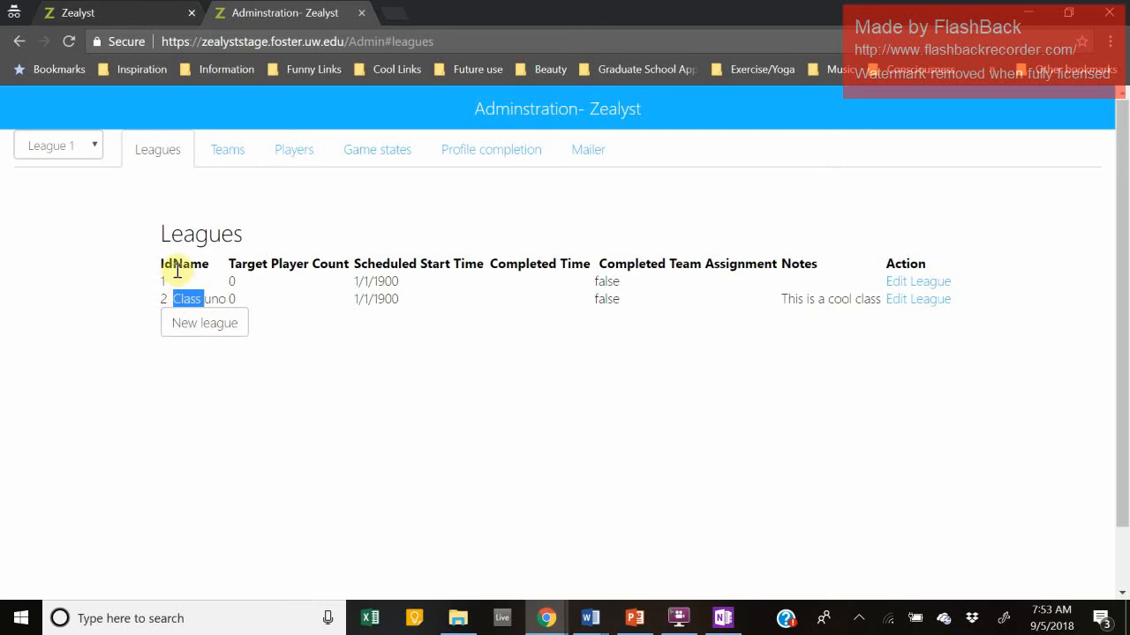
pyautogui.doubleClick(215, 299)
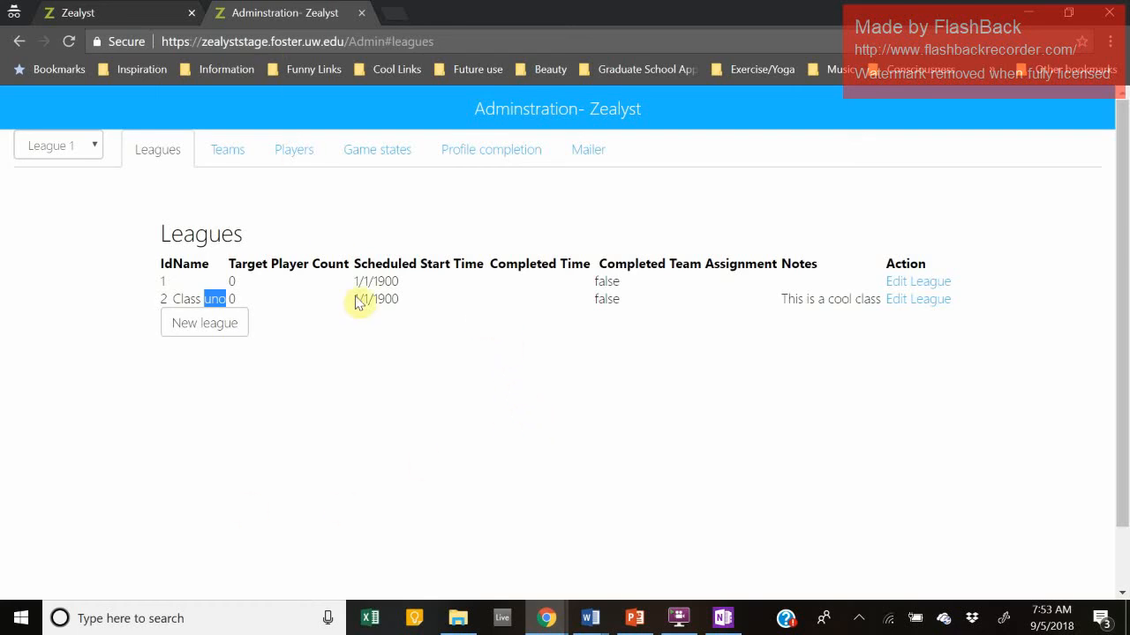
# Step: Open the Teams page and add an Unnamed team at Game 0: Registration
pyautogui.click(228, 155)
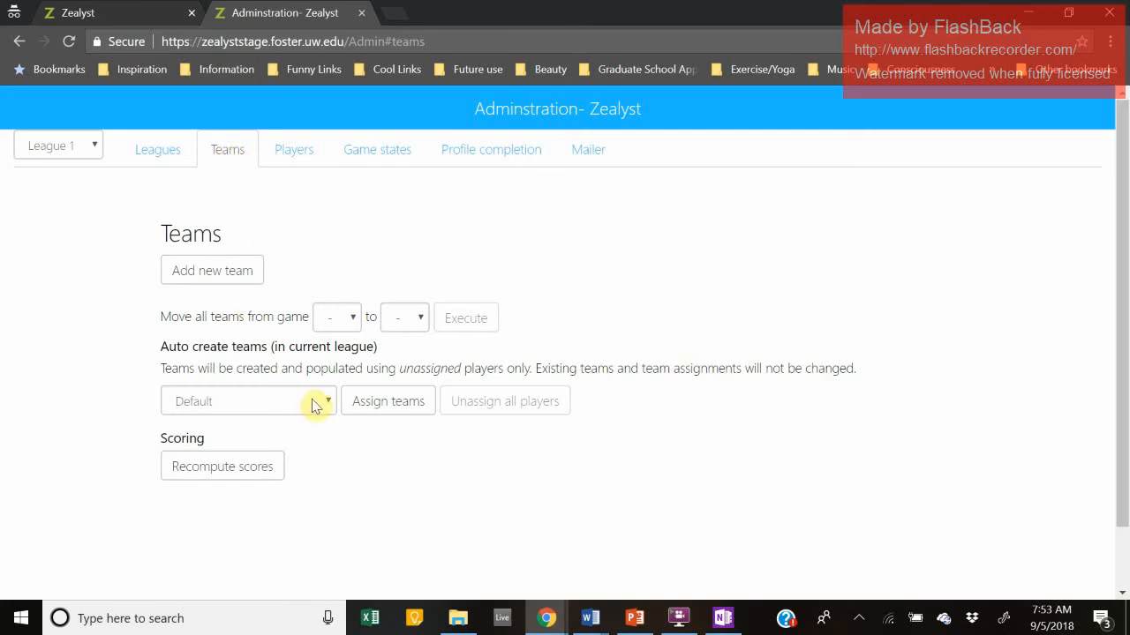
pyautogui.click(228, 278)
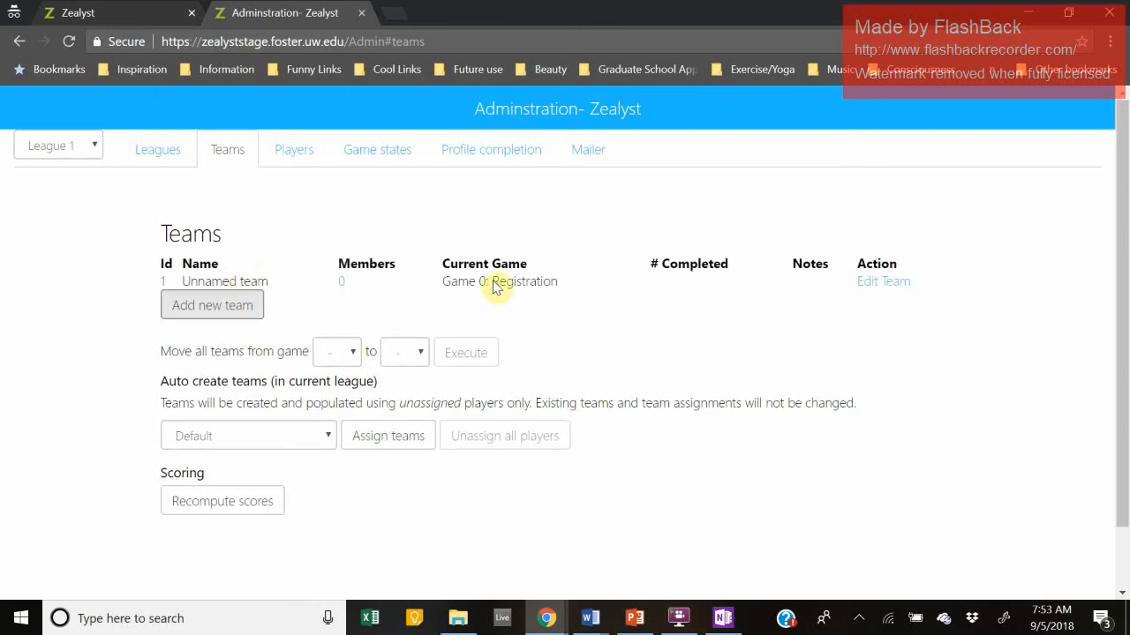
pyautogui.moveTo(189, 282); pyautogui.dragTo(284, 286)
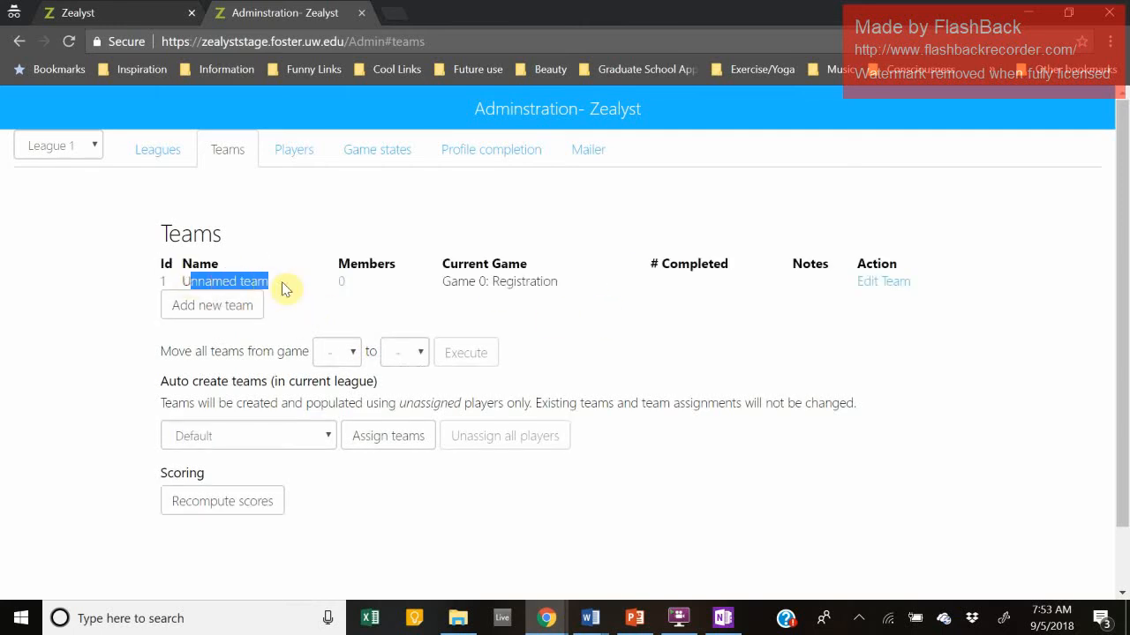
pyautogui.click(282, 282)
pyautogui.doubleClick(505, 281)
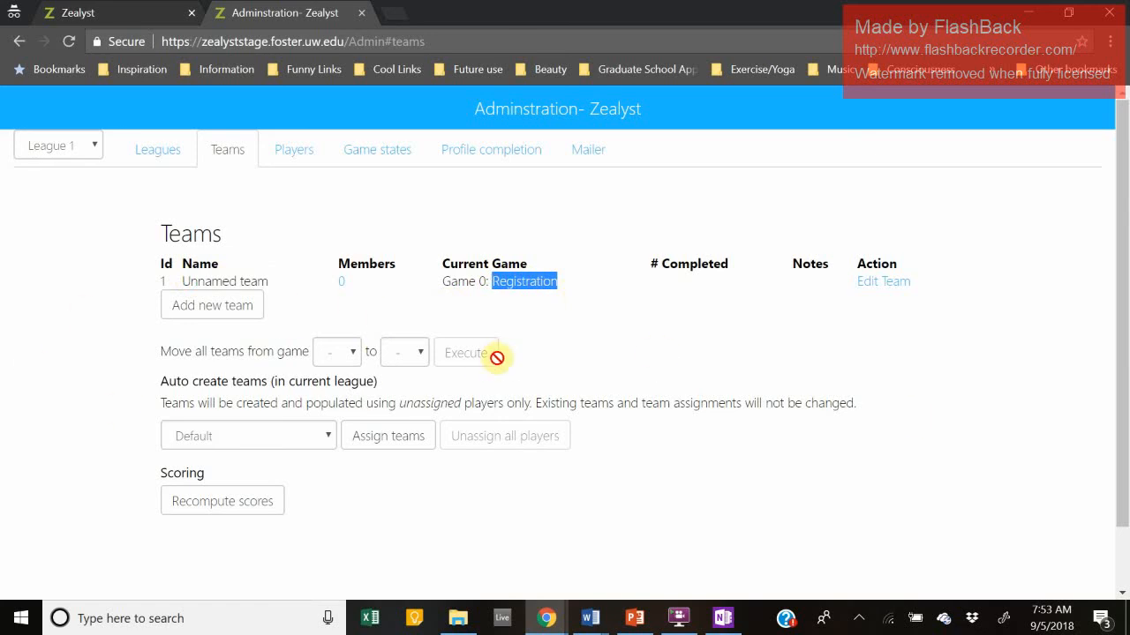
pyautogui.moveTo(276, 282); pyautogui.dragTo(172, 284)
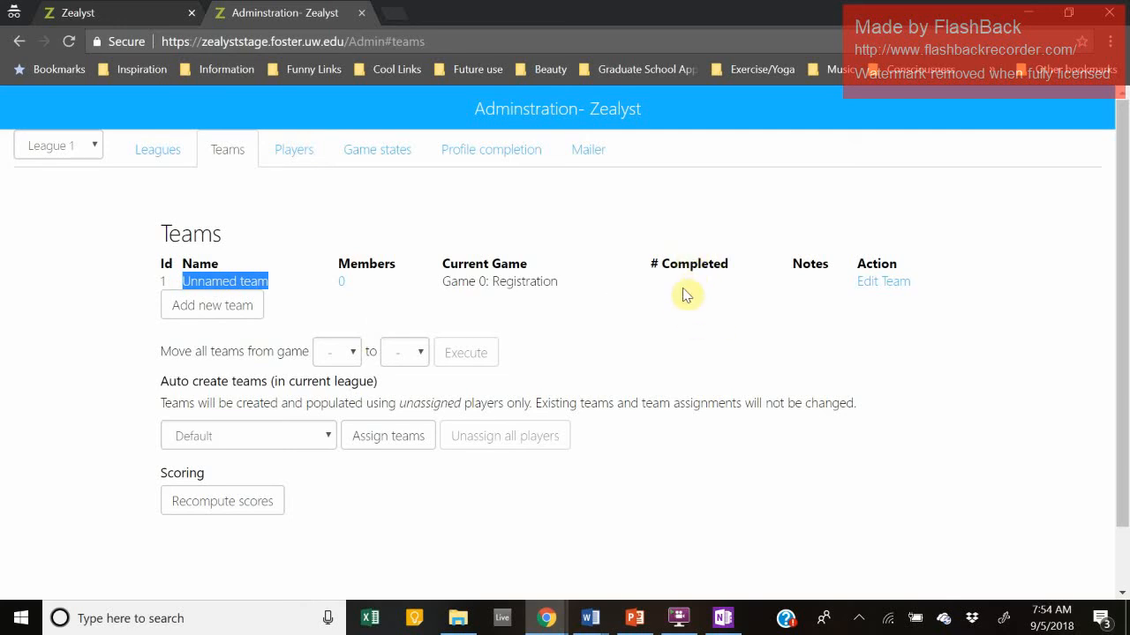
pyautogui.moveTo(724, 263); pyautogui.dragTo(684, 284)
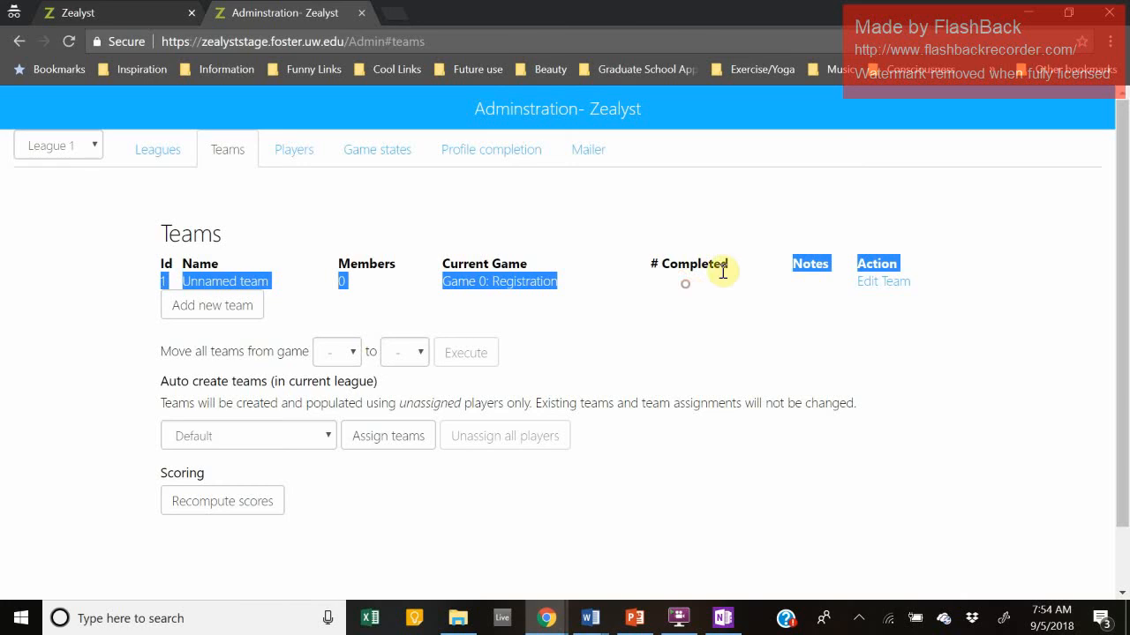
pyautogui.click(700, 290)
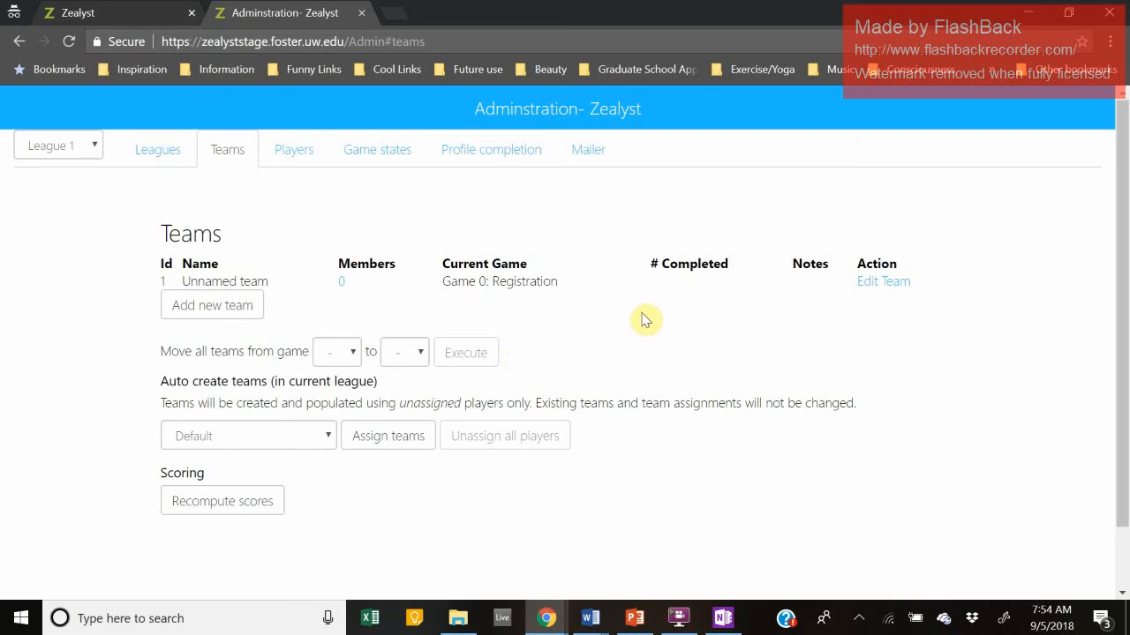
# Step: Set the Move all teams dropdowns to move from game 1 to game 2
pyautogui.scroll(-1, 647, 305)
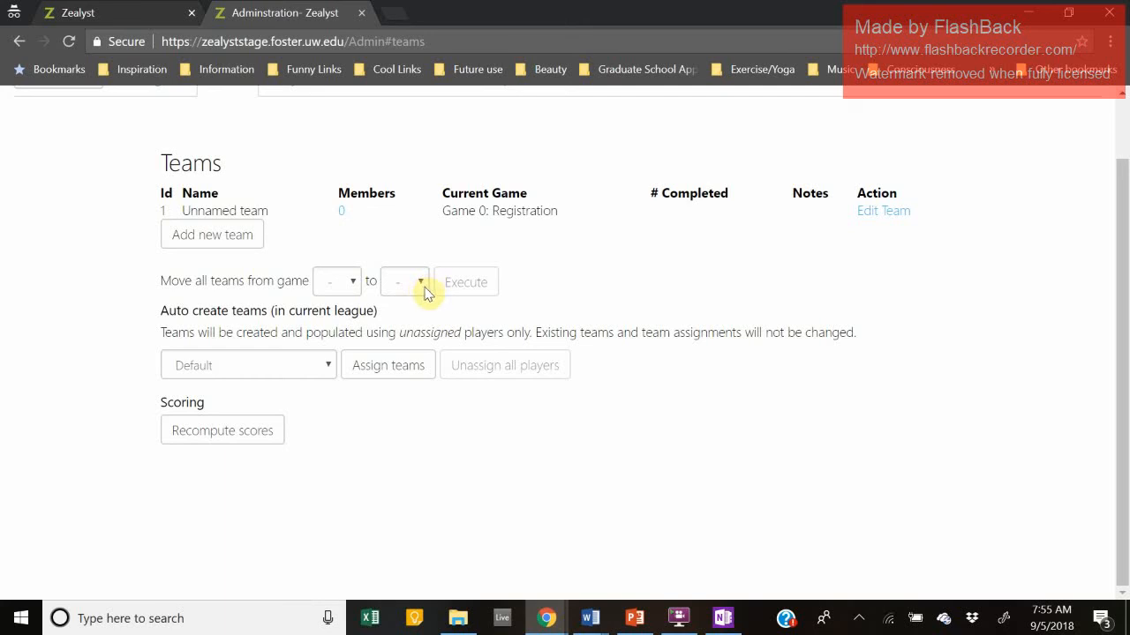
pyautogui.click(335, 287)
pyautogui.click(340, 339)
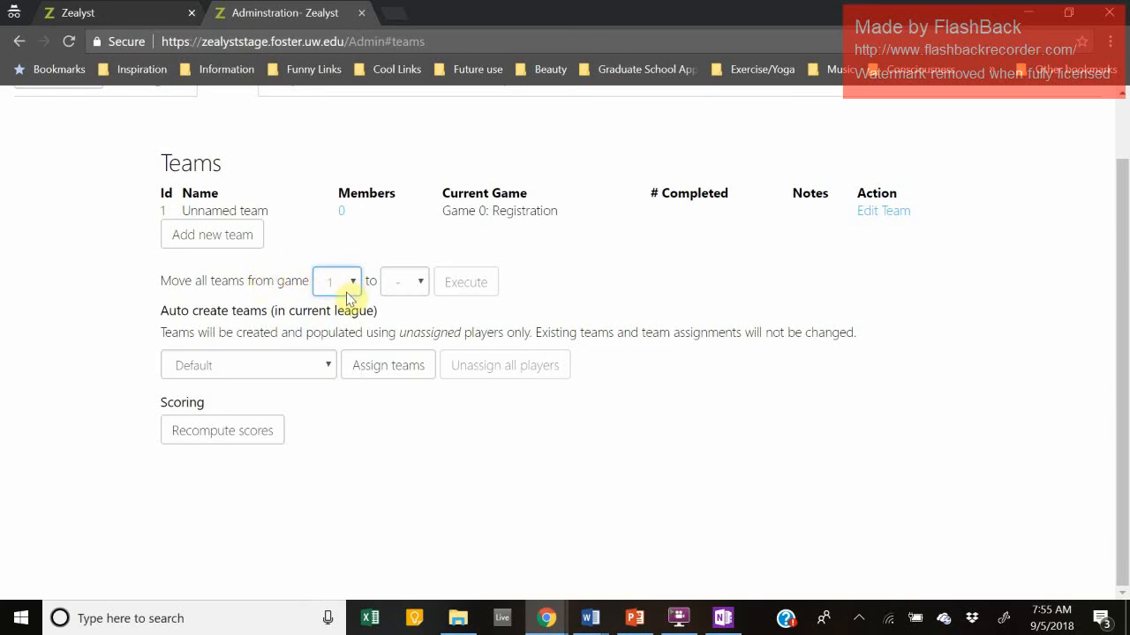
pyautogui.click(418, 282)
pyautogui.click(411, 364)
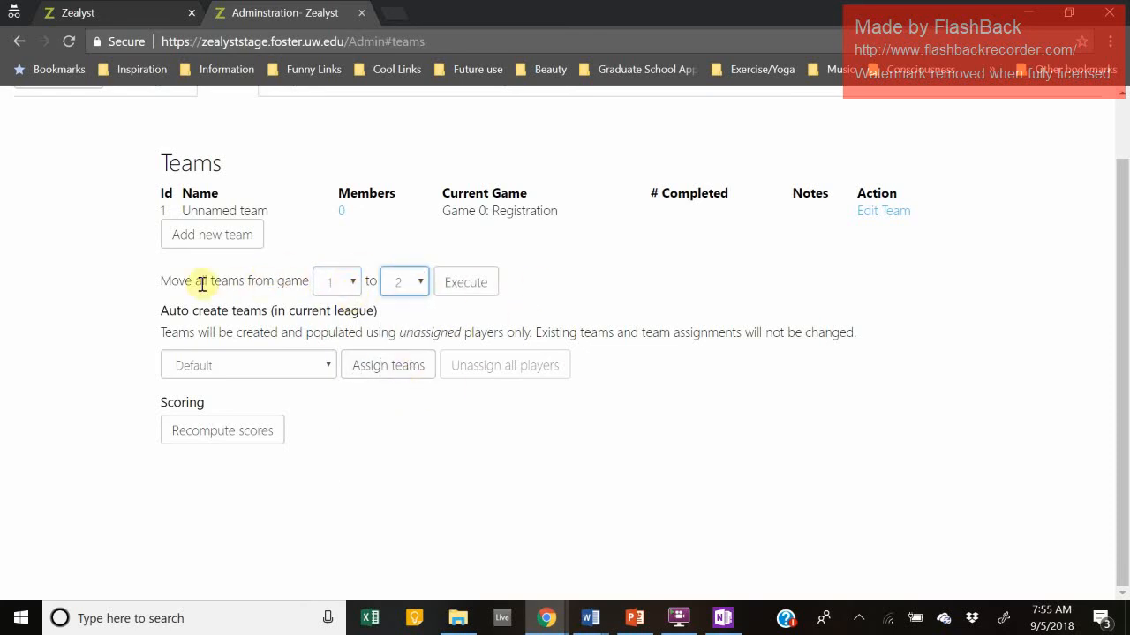
# Step: Add a second Unnamed team, execute the move, then set the move range to game 1 → 3
pyautogui.click(237, 240)
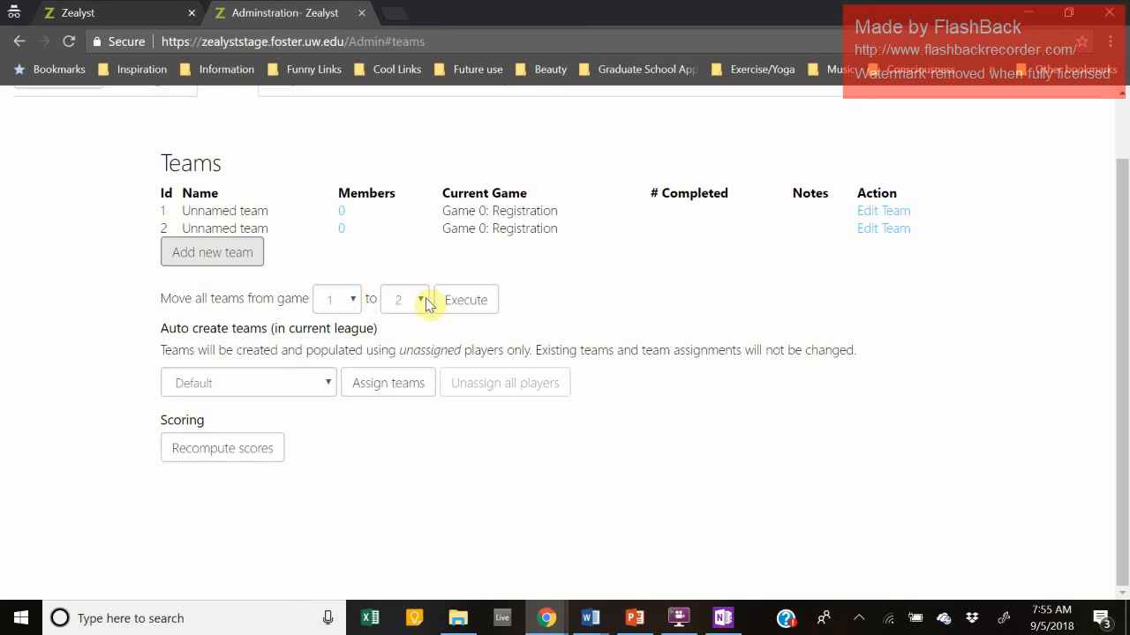
pyautogui.click(472, 301)
pyautogui.click(353, 302)
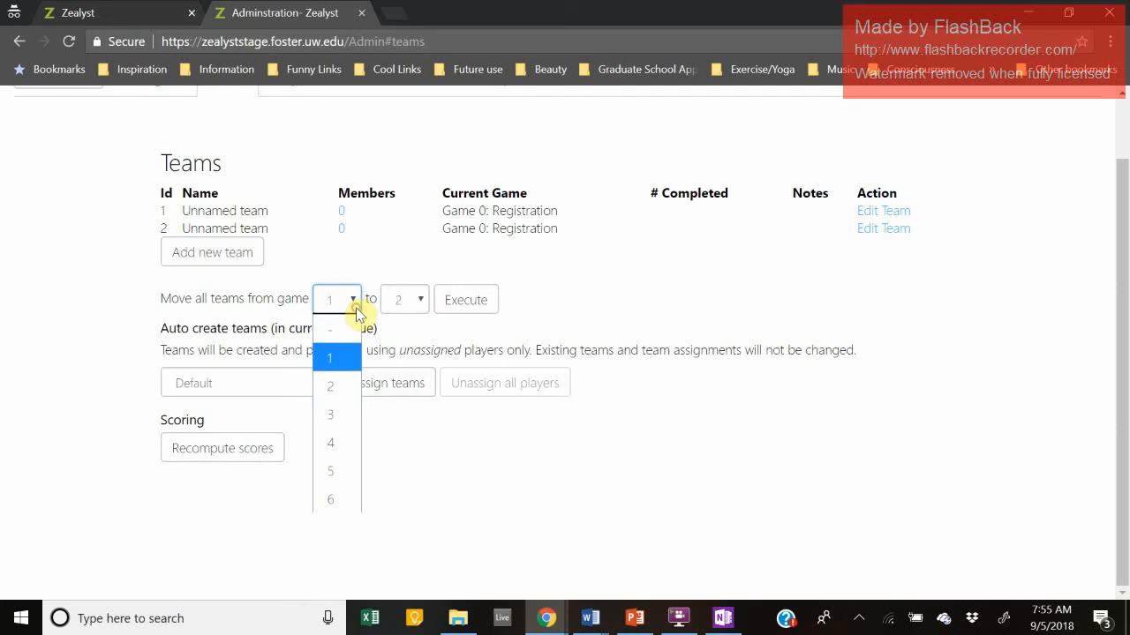
pyautogui.click(328, 369)
pyautogui.click(406, 300)
pyautogui.click(402, 414)
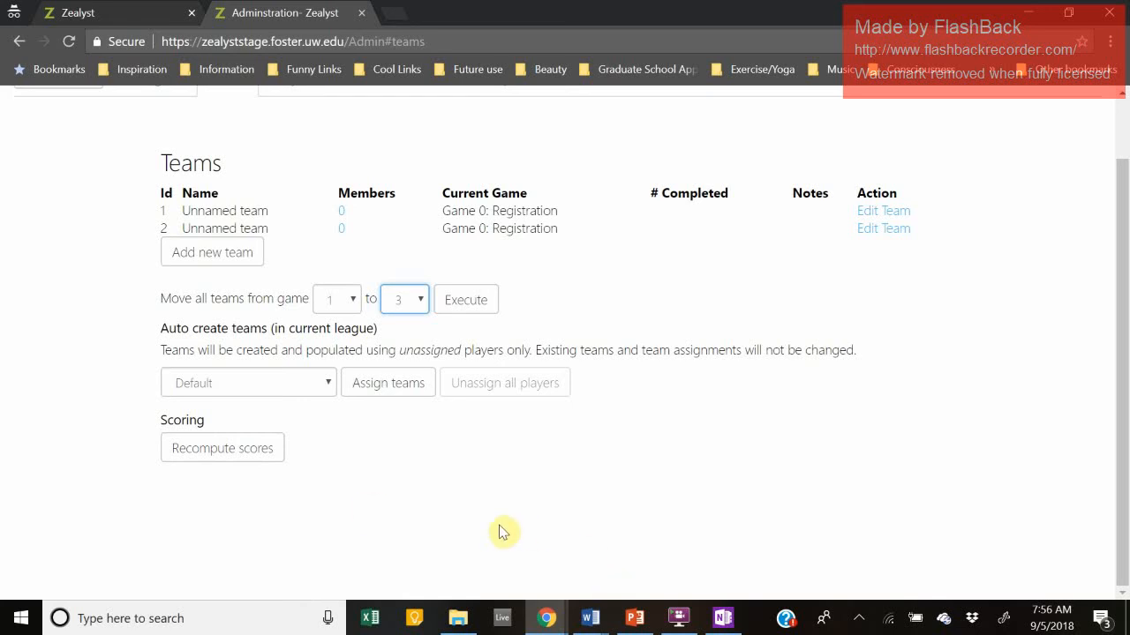
# Step: Set team 1's Current Game Index to Game 1: Meet Your Team and save it
pyautogui.click(882, 211)
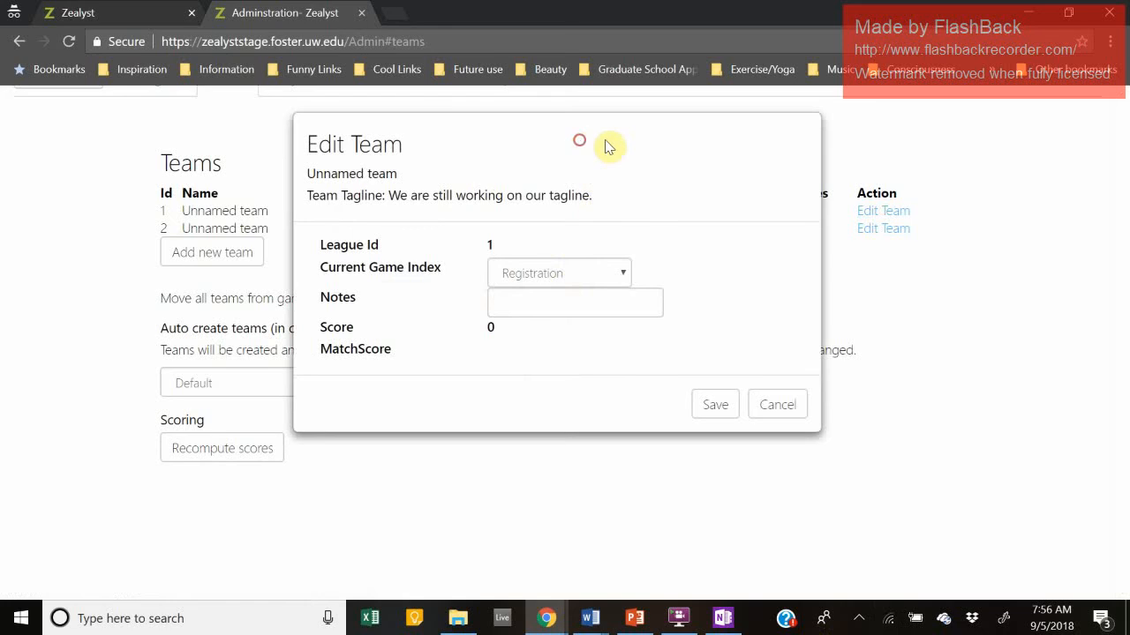
pyautogui.click(627, 271)
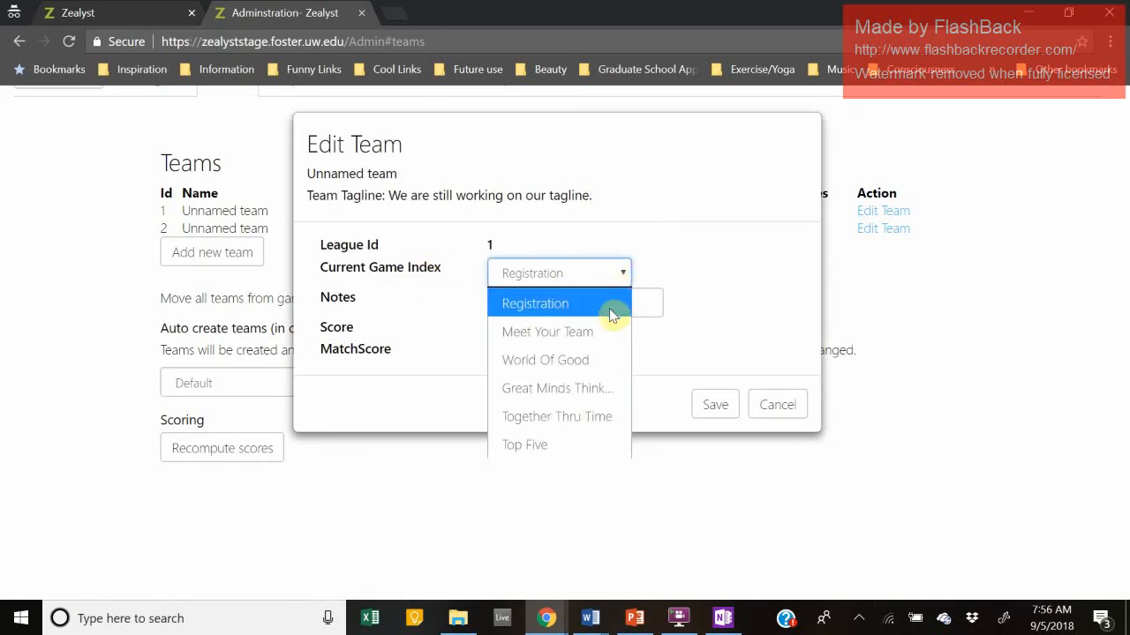
pyautogui.click(579, 302)
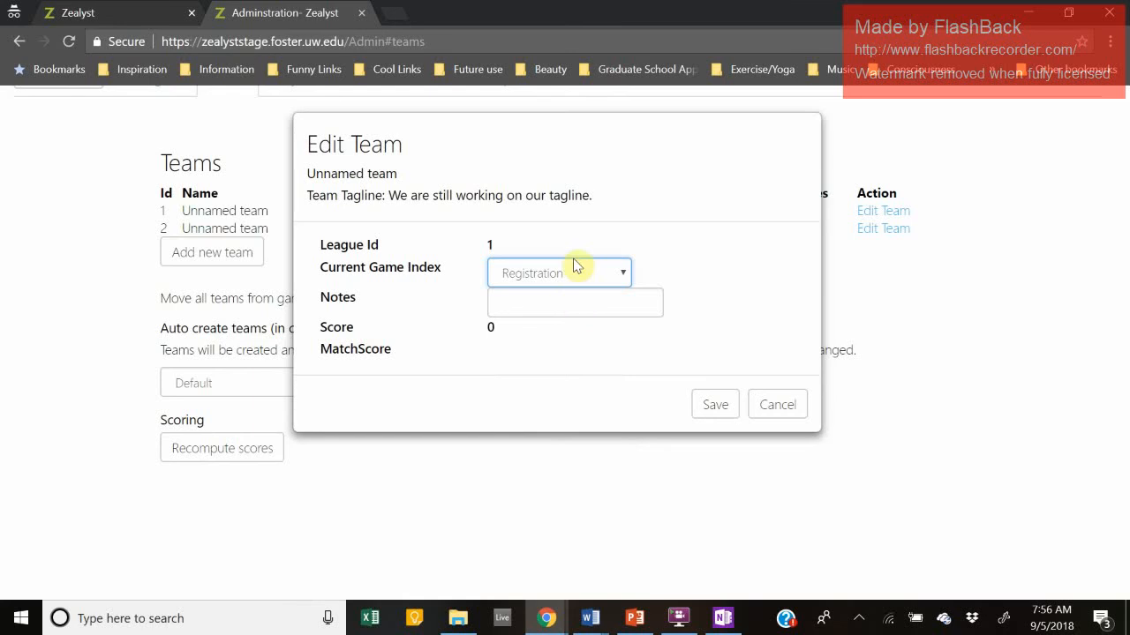
pyautogui.click(594, 292)
pyautogui.click(598, 280)
pyautogui.click(604, 330)
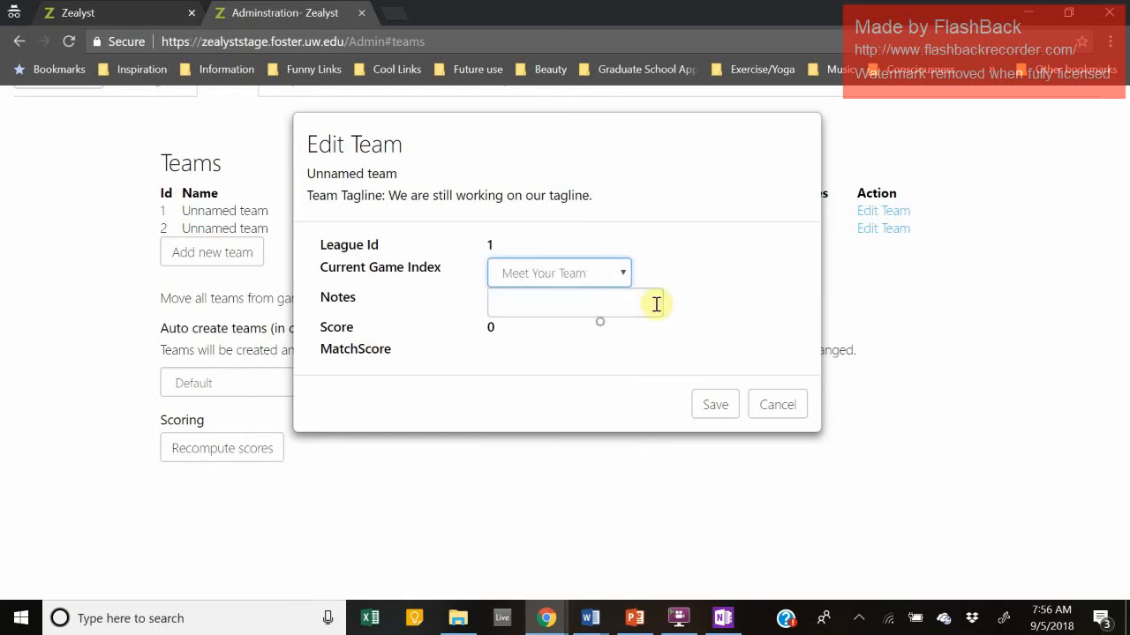
pyautogui.click(714, 403)
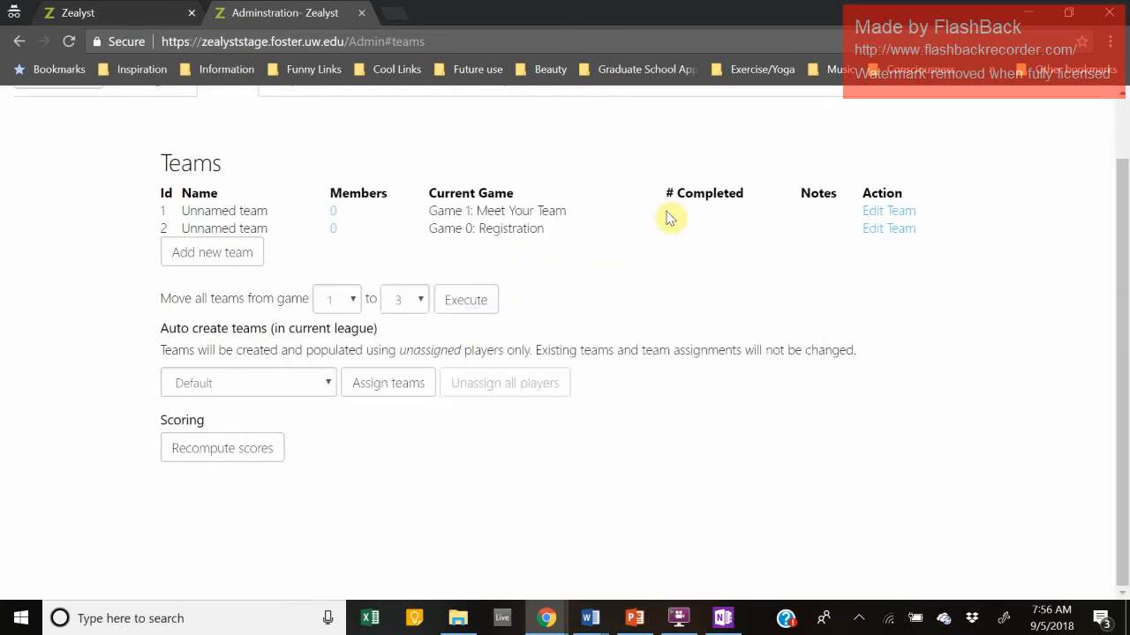
pyautogui.moveTo(587, 212); pyautogui.dragTo(471, 211)
pyautogui.click(445, 209)
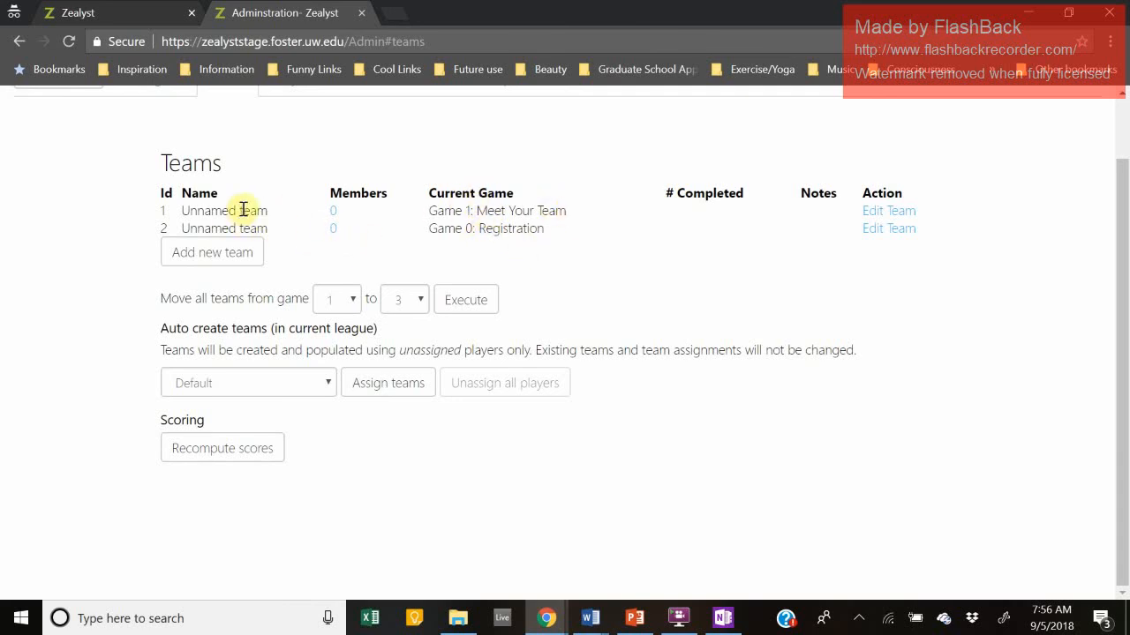
pyautogui.moveTo(616, 202); pyautogui.dragTo(429, 215)
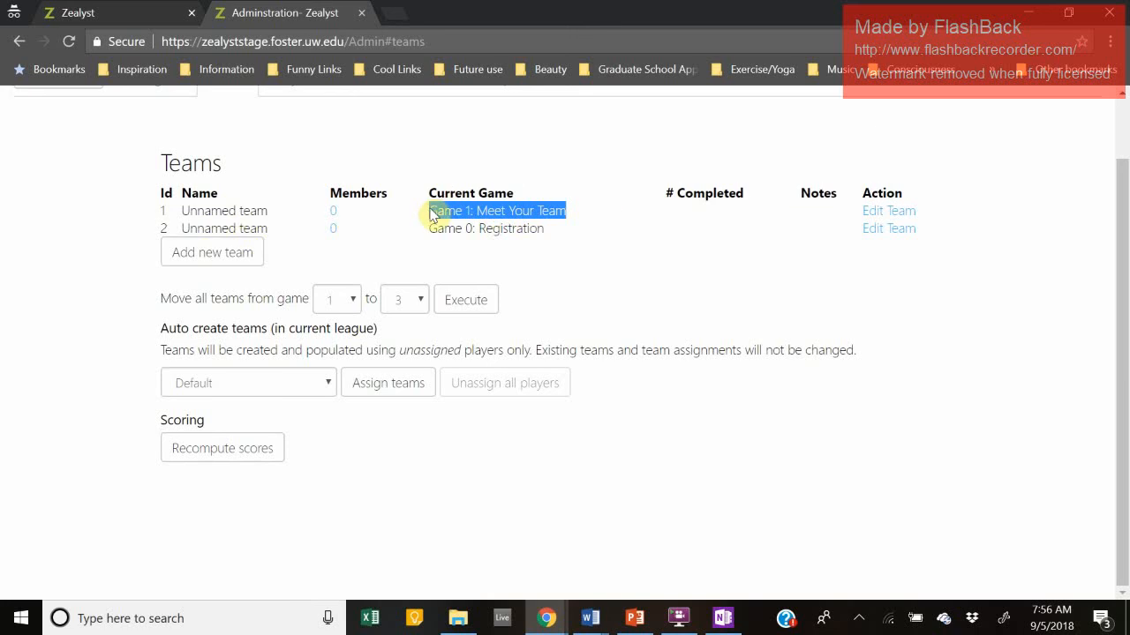
pyautogui.click(504, 217)
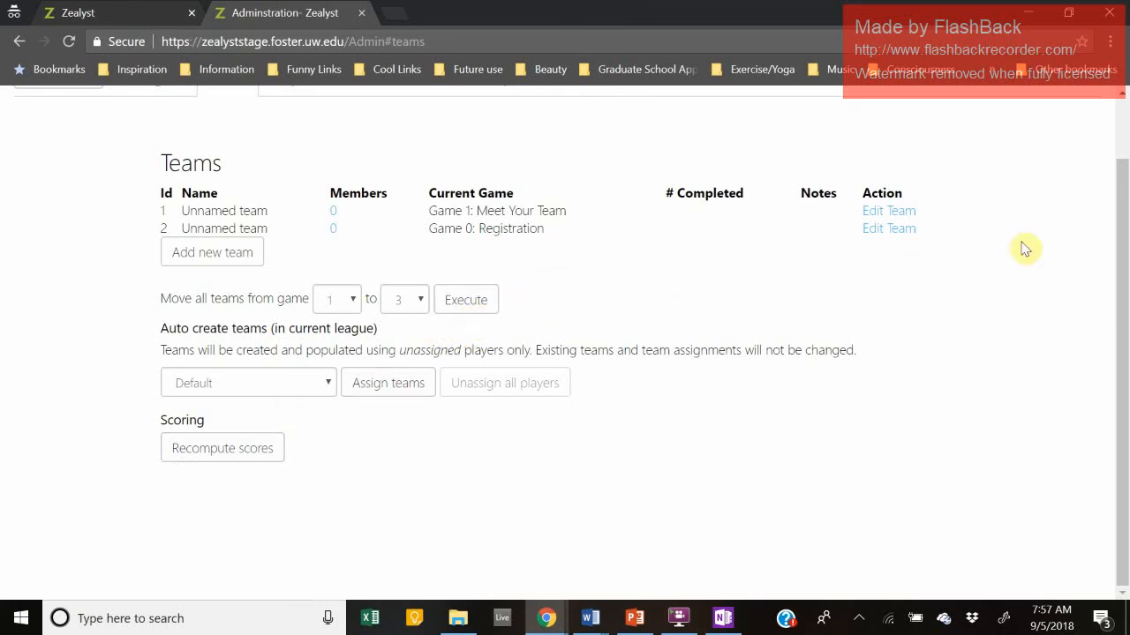
# Step: Add the note 'This is my team' to team 1 and save it
pyautogui.click(900, 214)
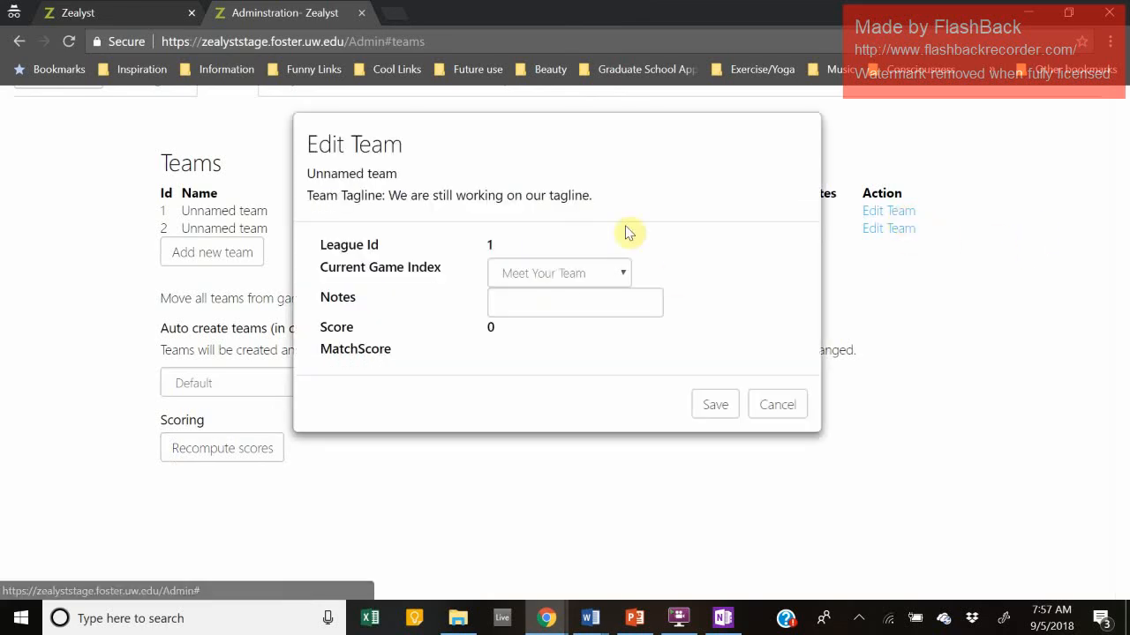
pyautogui.click(568, 302)
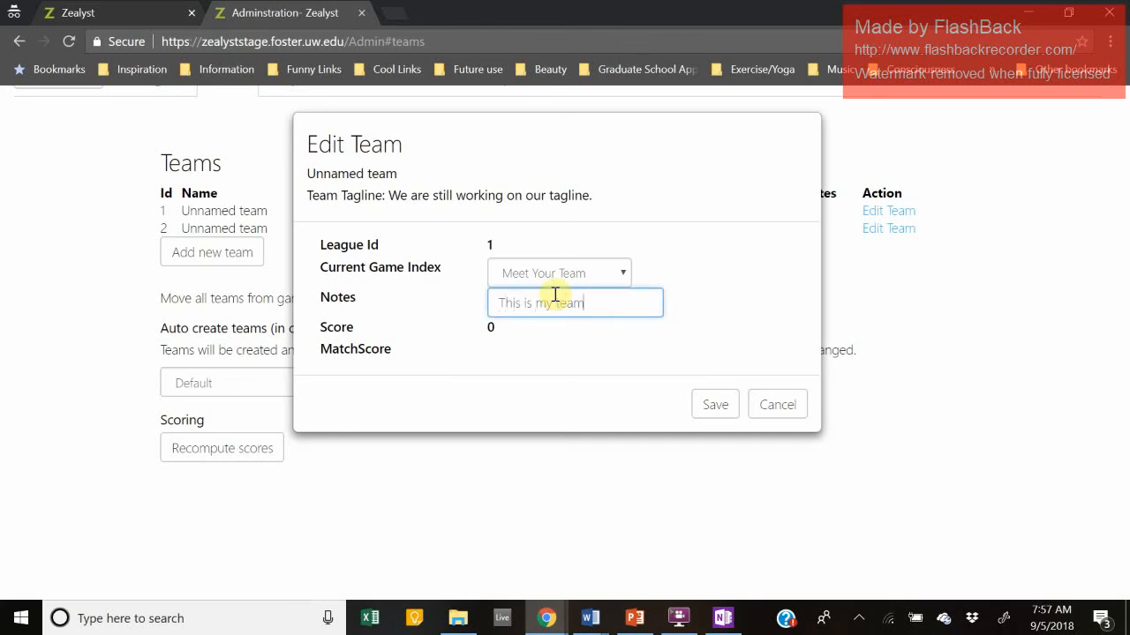
pyautogui.click(698, 404)
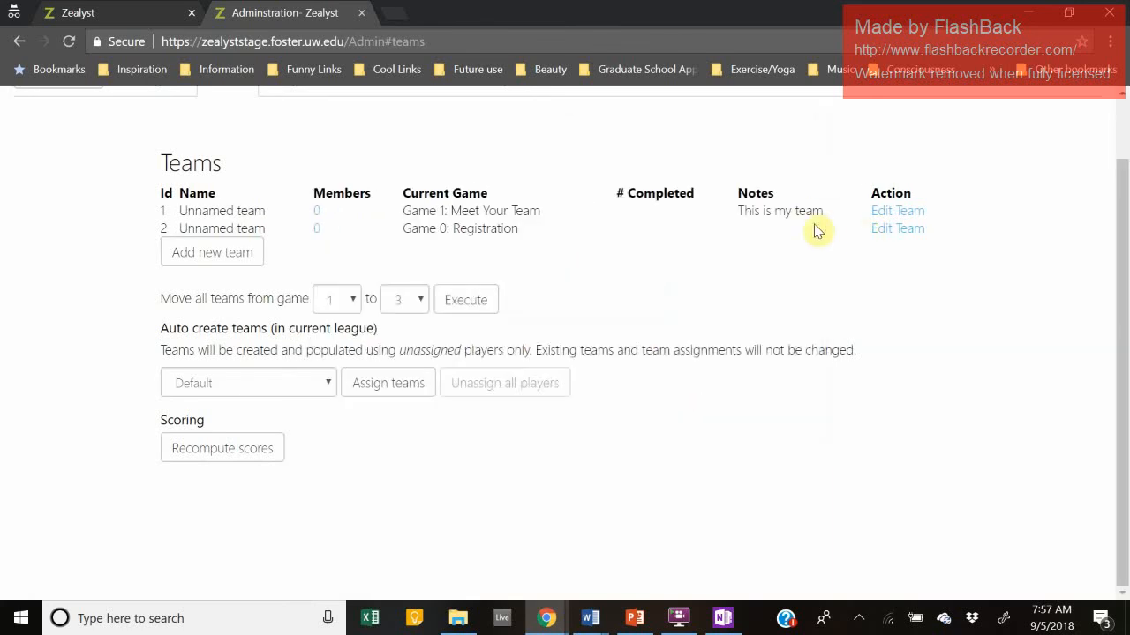
pyautogui.doubleClick(767, 214)
pyautogui.click(793, 219)
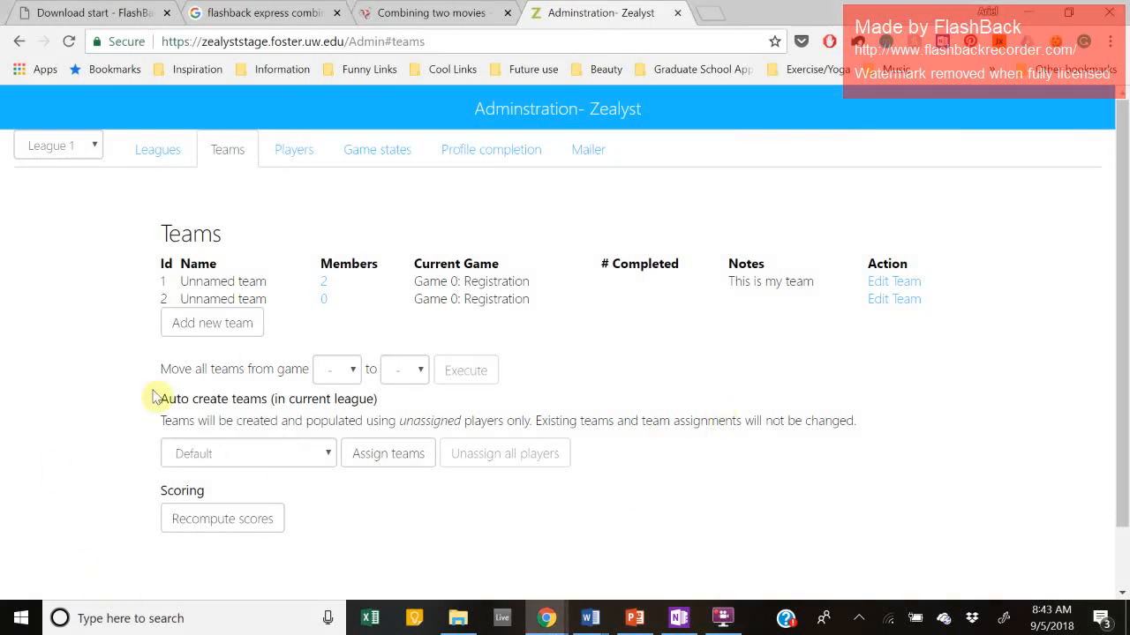
# Step: Reopen team 1's editor and delete its old note 'This is my team'
pyautogui.click(888, 282)
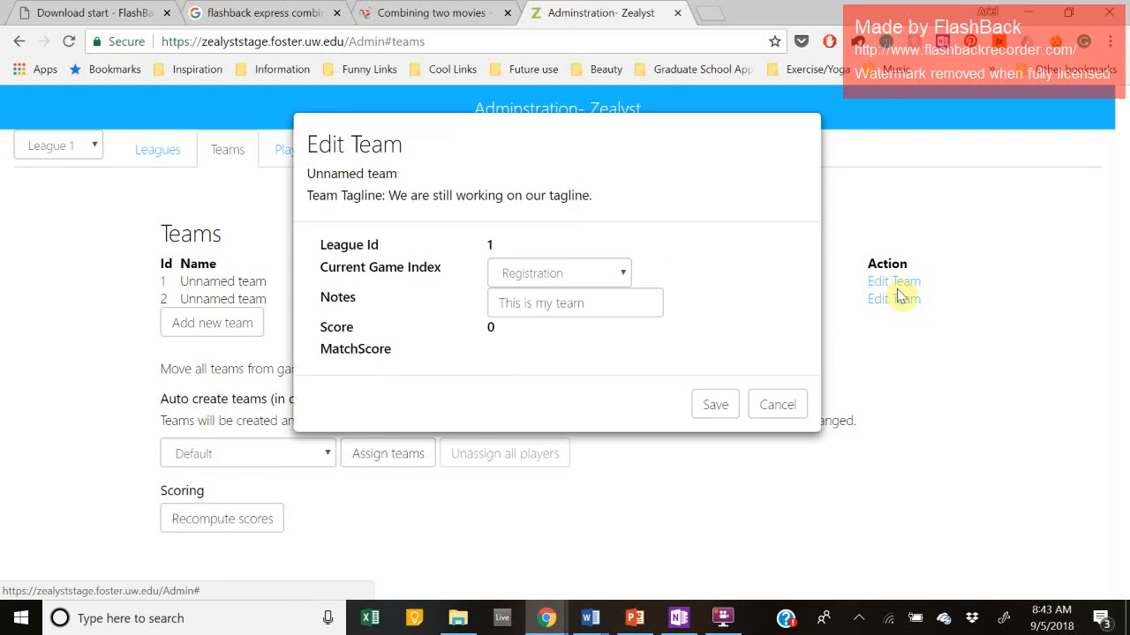
pyautogui.doubleClick(344, 251)
pyautogui.click(501, 238)
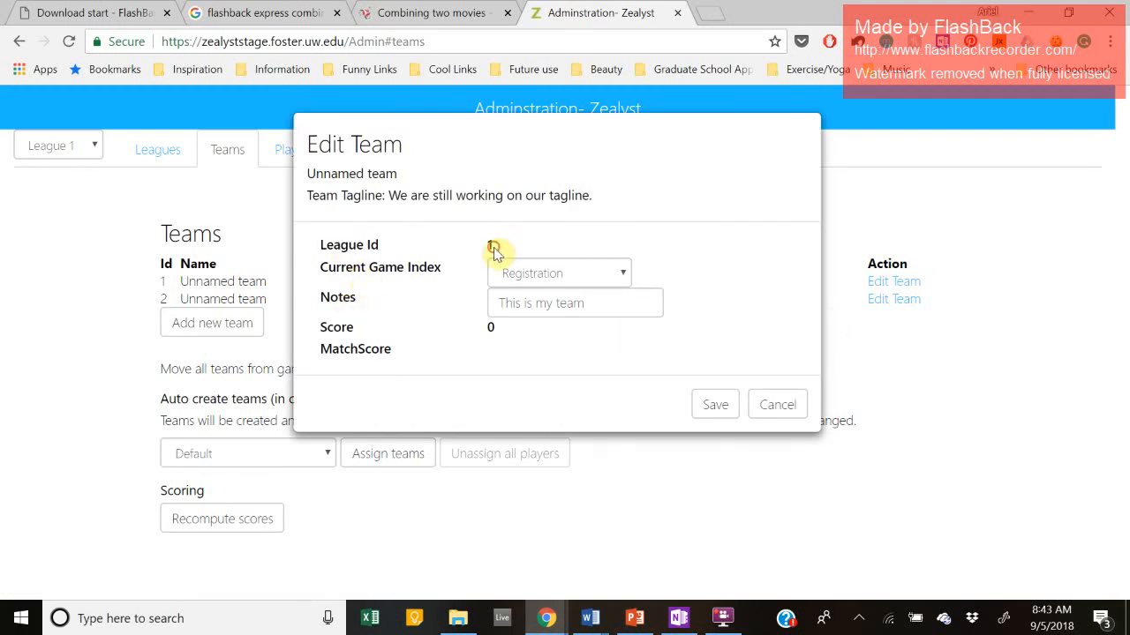
pyautogui.doubleClick(487, 246)
pyautogui.click(491, 253)
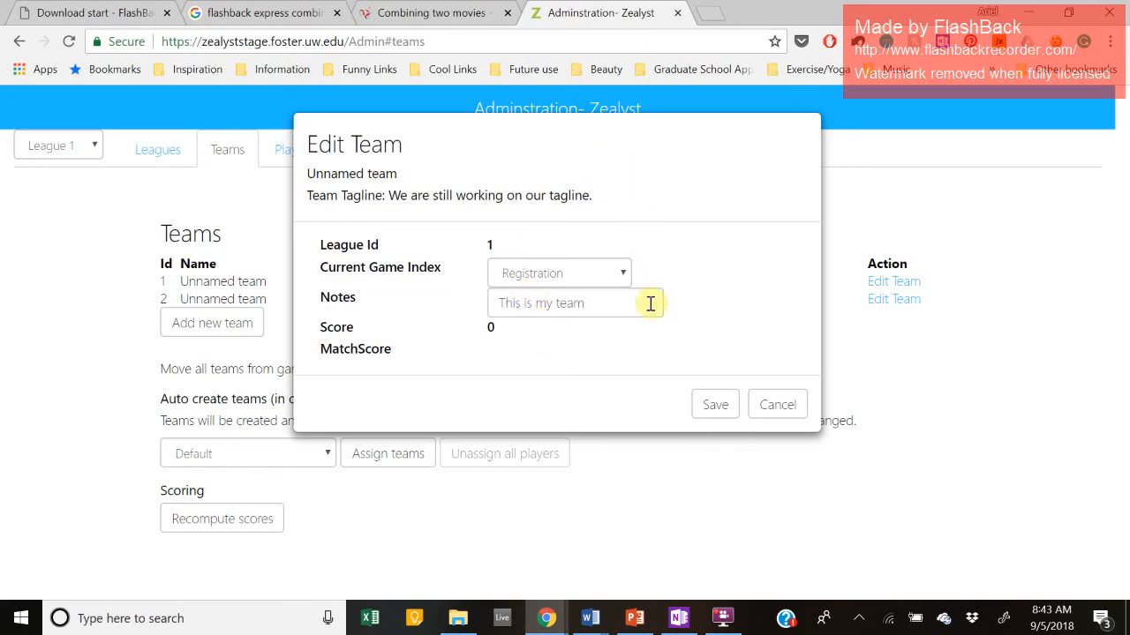
pyautogui.moveTo(651, 303); pyautogui.dragTo(452, 312)
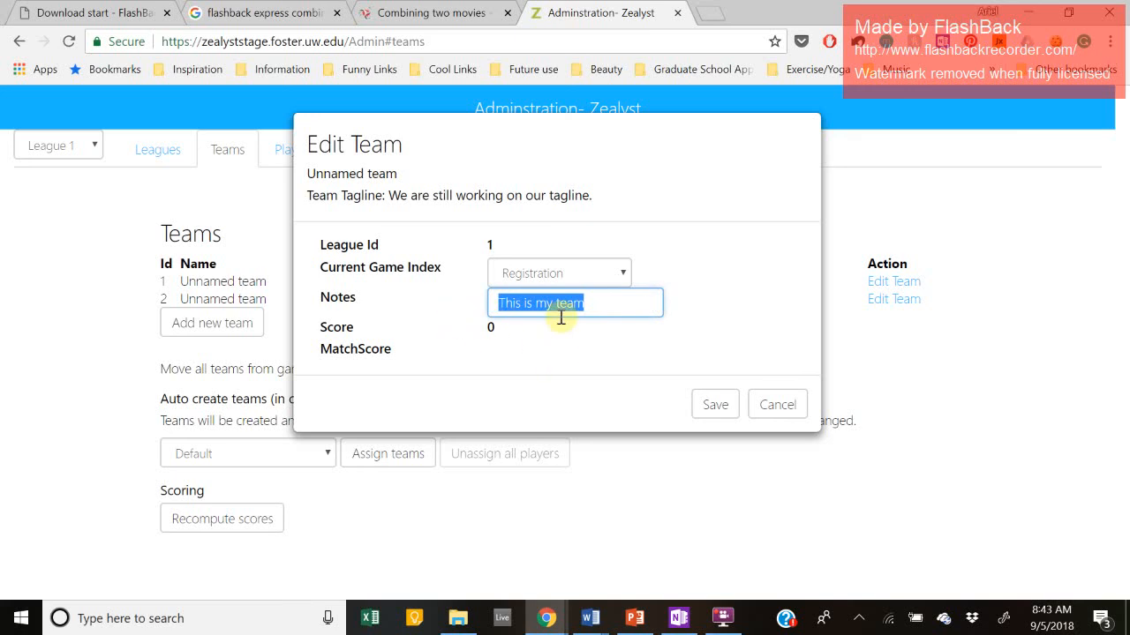
pyautogui.press('BackSpace')
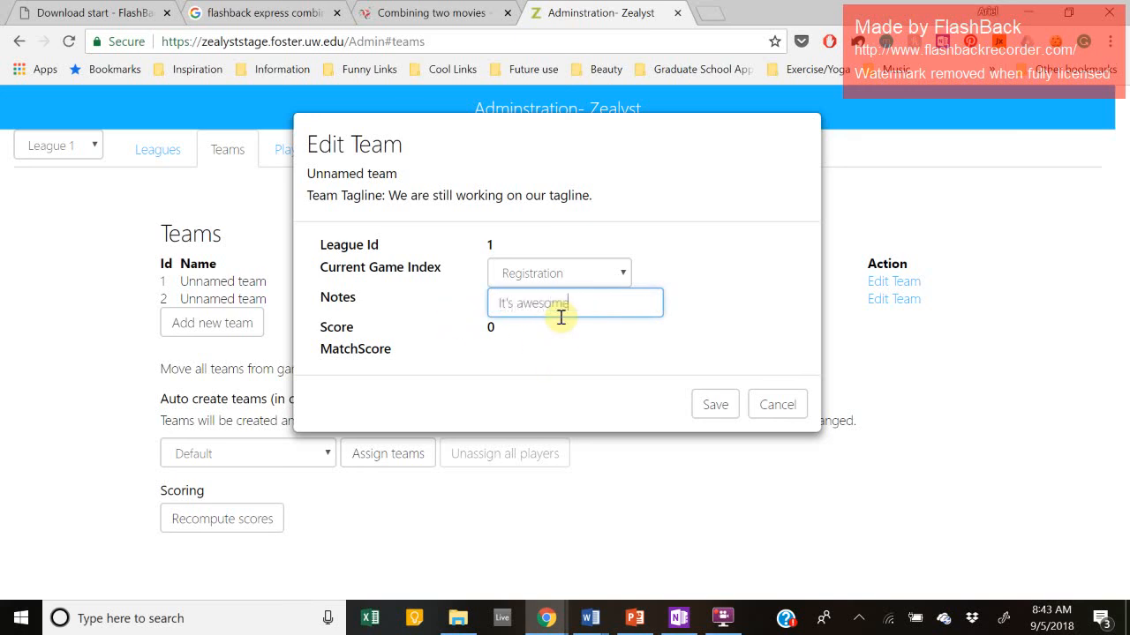
pyautogui.click(385, 335)
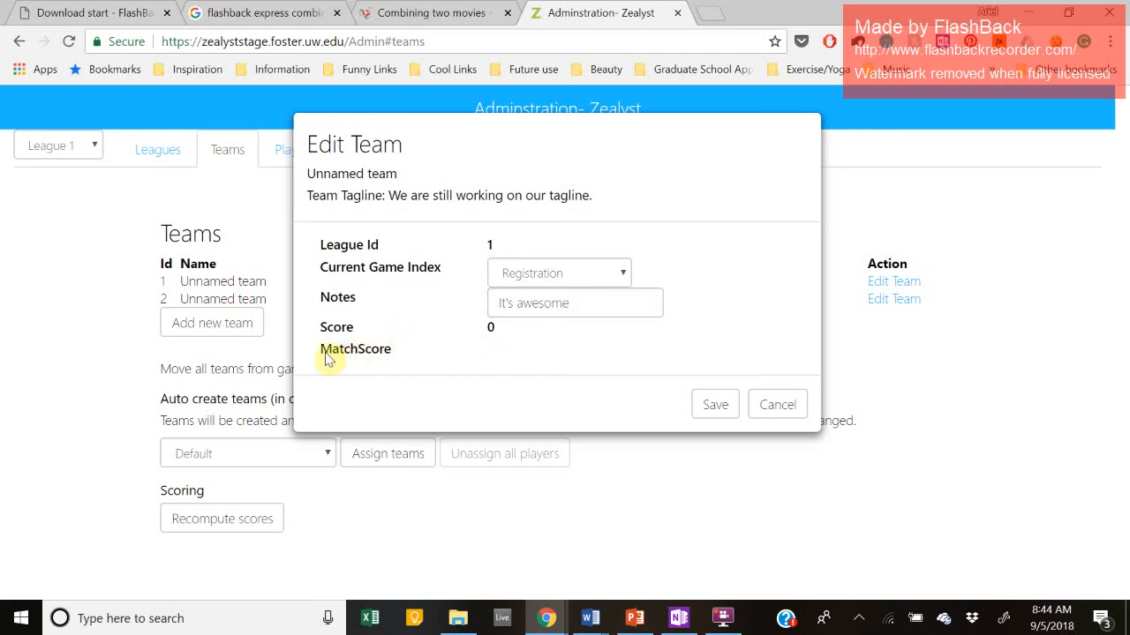
# Step: Review the Score and MatchScore fields, then save team 1 with the note 'It's awesome'
pyautogui.moveTo(323, 354); pyautogui.dragTo(432, 365)
pyautogui.click(433, 366)
pyautogui.moveTo(323, 328); pyautogui.dragTo(449, 332)
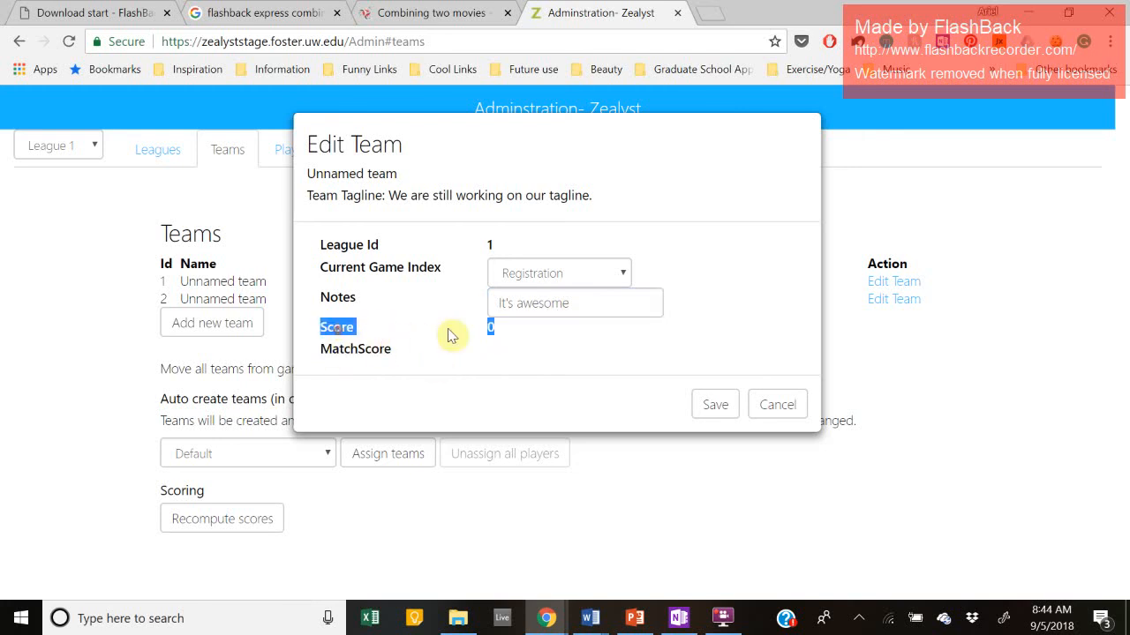
pyautogui.click(448, 327)
pyautogui.doubleClick(488, 328)
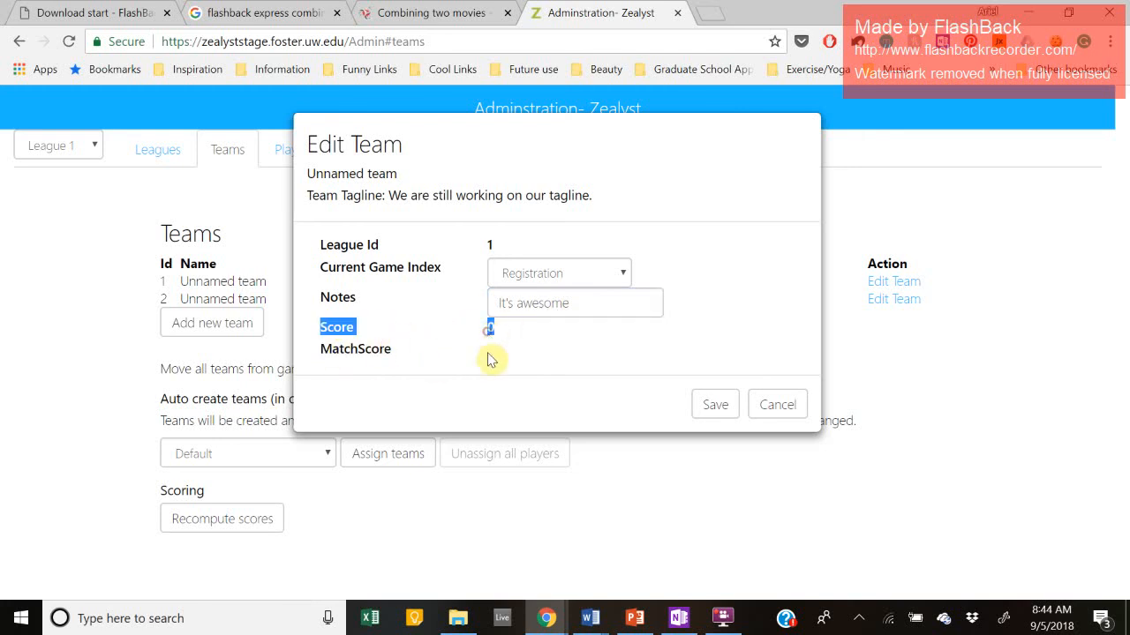
pyautogui.click(486, 359)
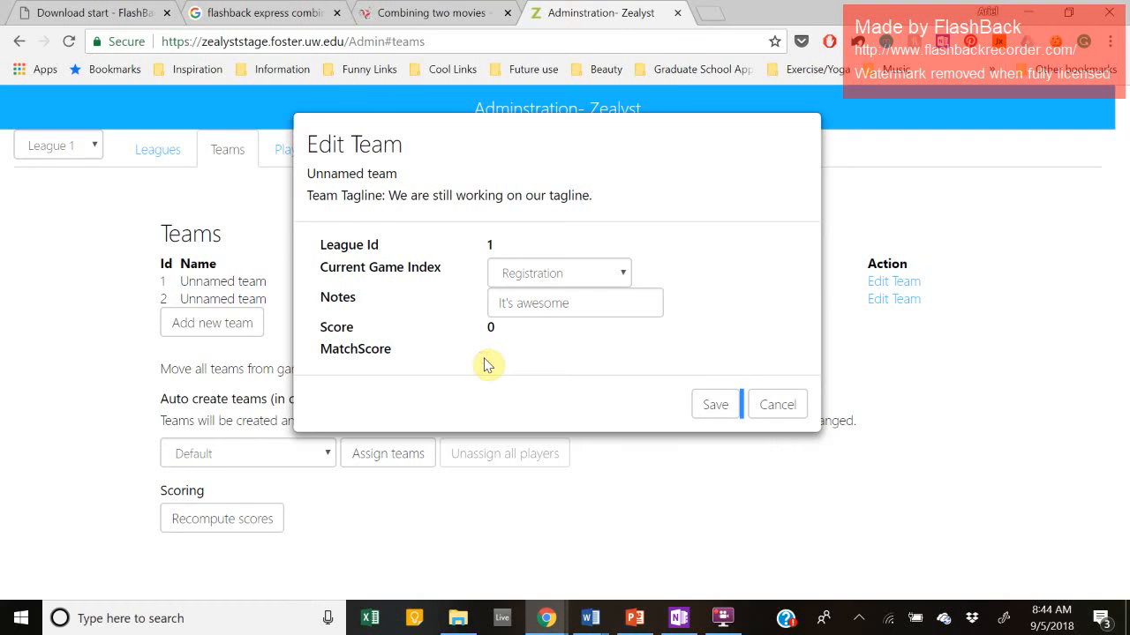
pyautogui.doubleClick(383, 348)
pyautogui.click(486, 346)
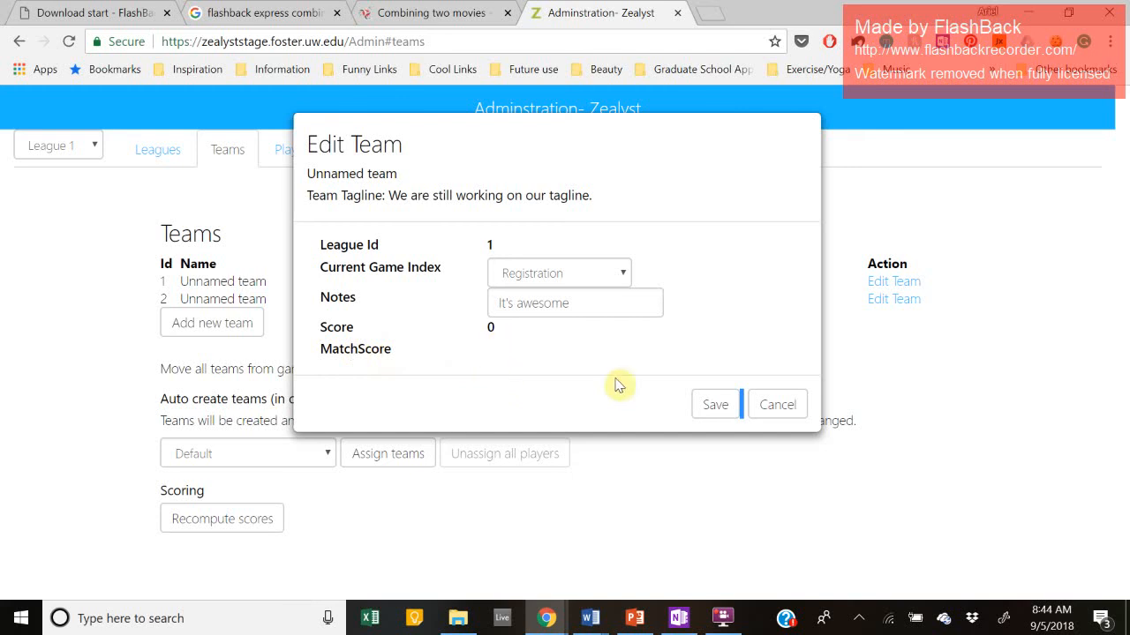
pyautogui.doubleClick(354, 353)
pyautogui.click(466, 360)
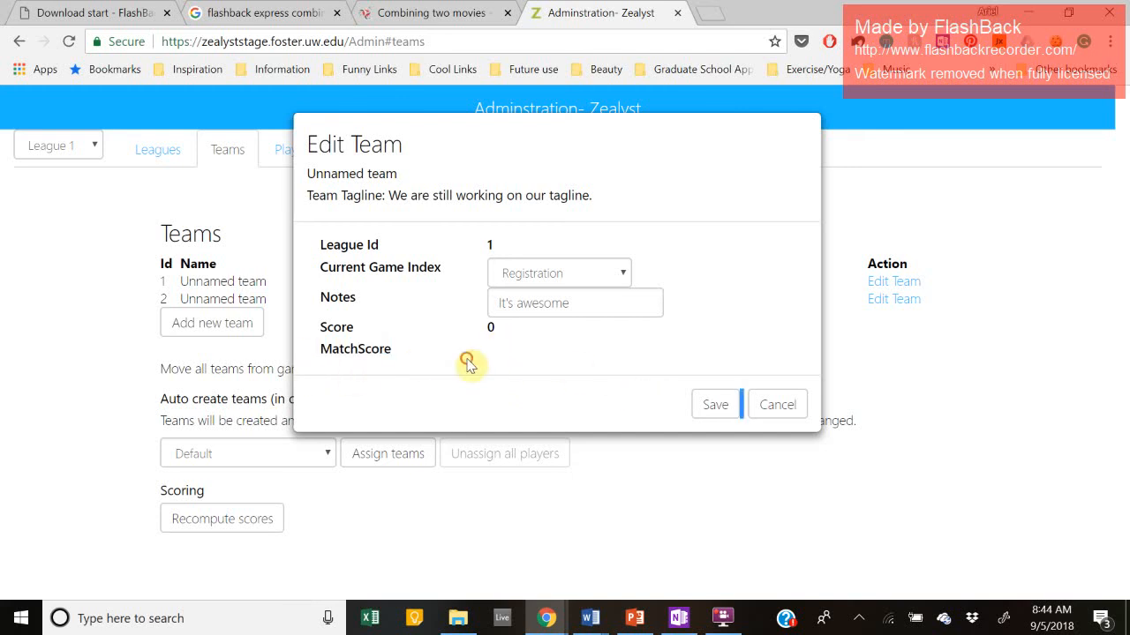
pyautogui.click(495, 355)
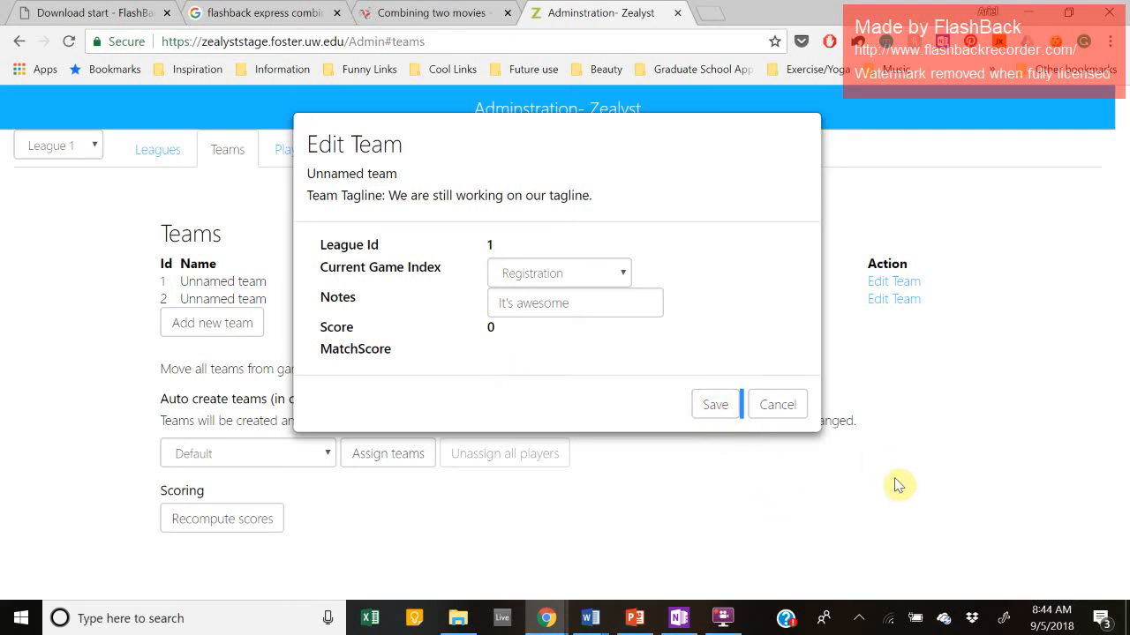
pyautogui.click(718, 409)
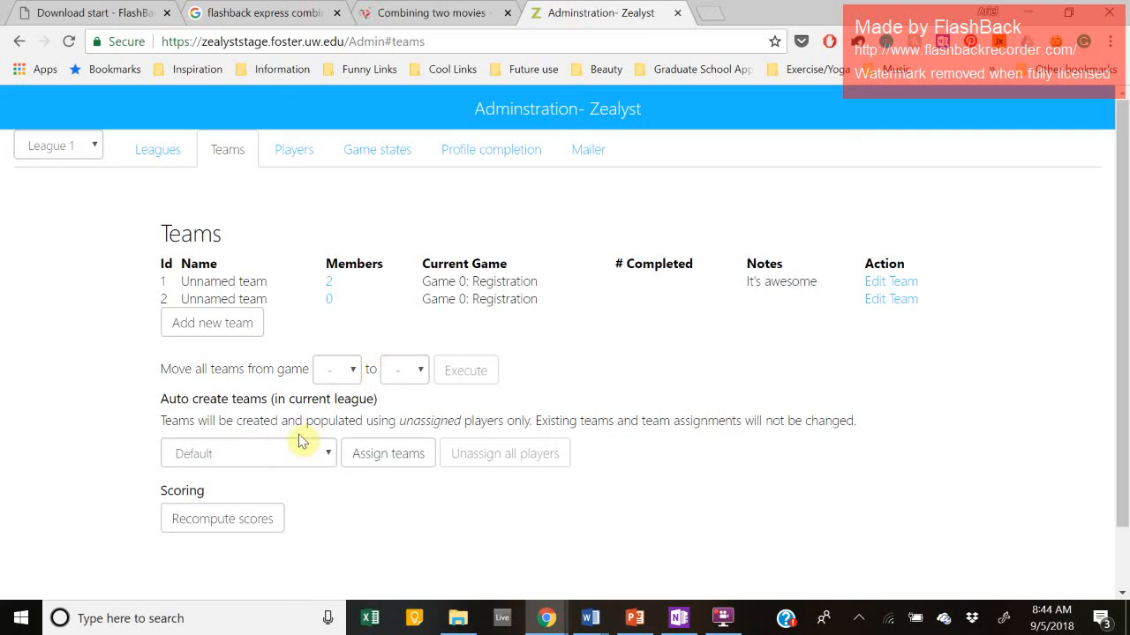
pyautogui.tripleClick(170, 404)
pyautogui.moveTo(170, 408); pyautogui.dragTo(237, 398)
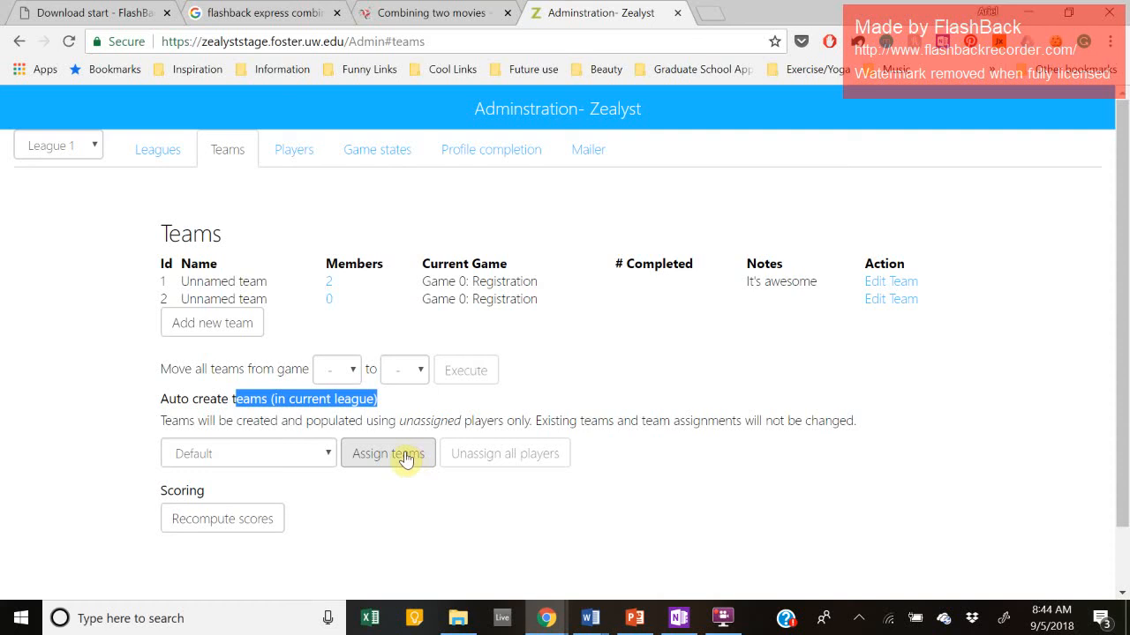
# Step: Auto-assign teams for the current league (report: 0 teams from 0 players) and reload the Teams page
pyautogui.click(346, 460)
pyautogui.scroll(-1, 364, 437)
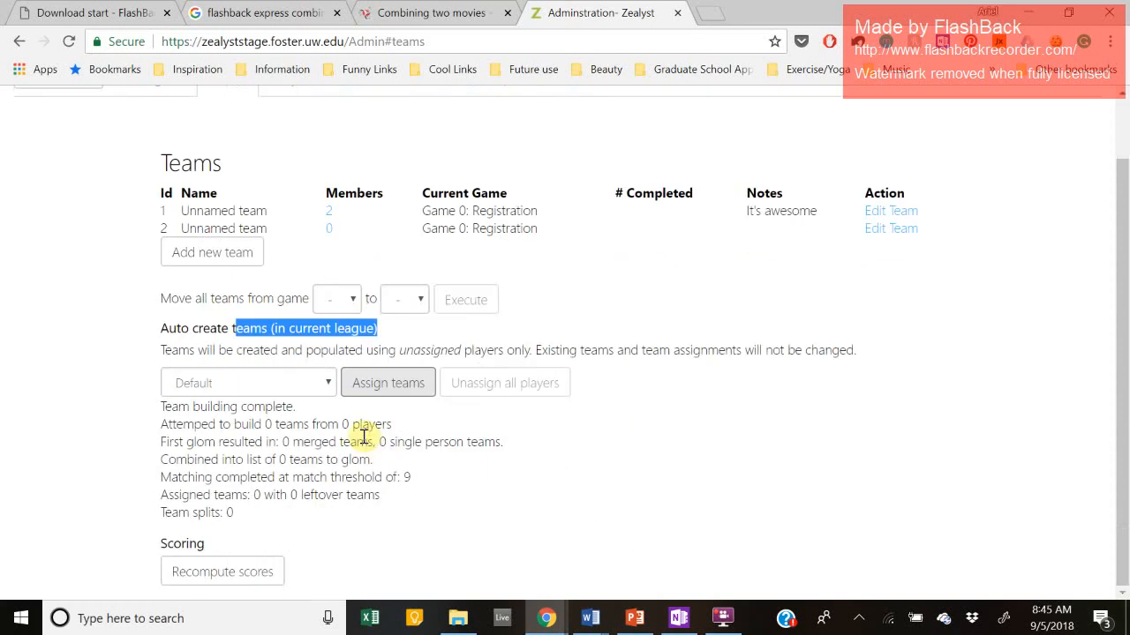
pyautogui.scroll(1, 364, 442)
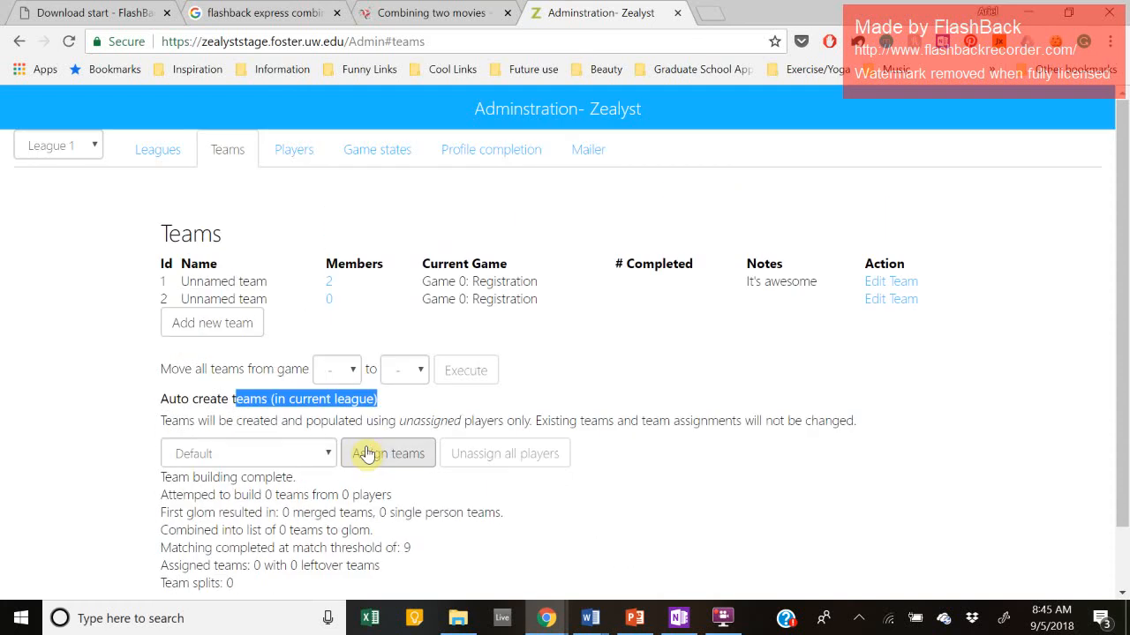
pyautogui.scroll(-1, 583, 500)
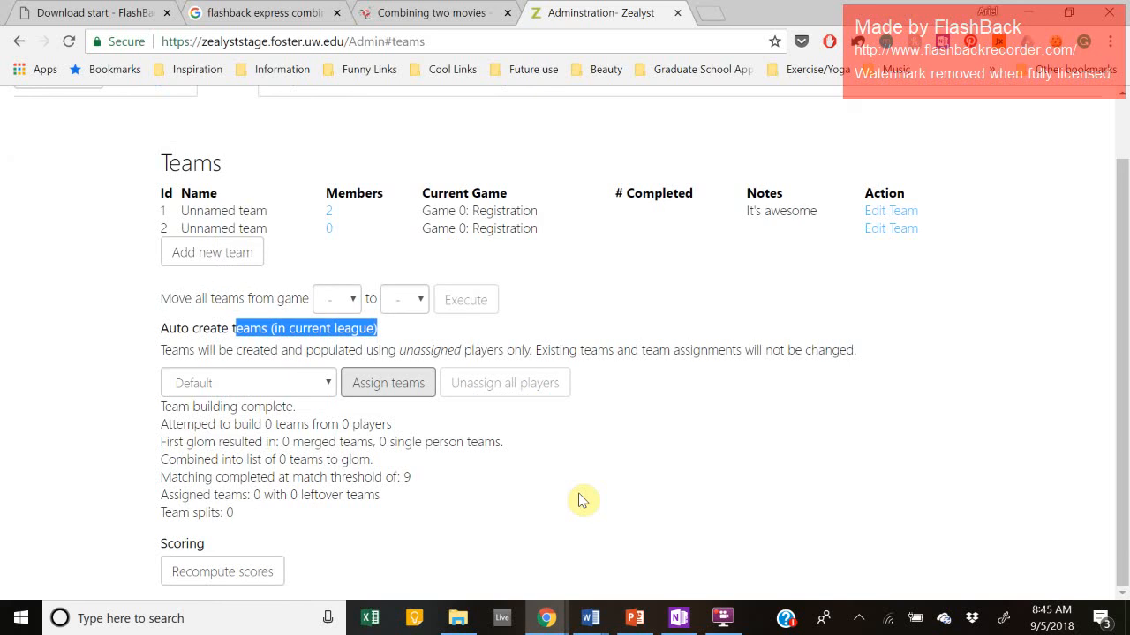
pyautogui.click(567, 320)
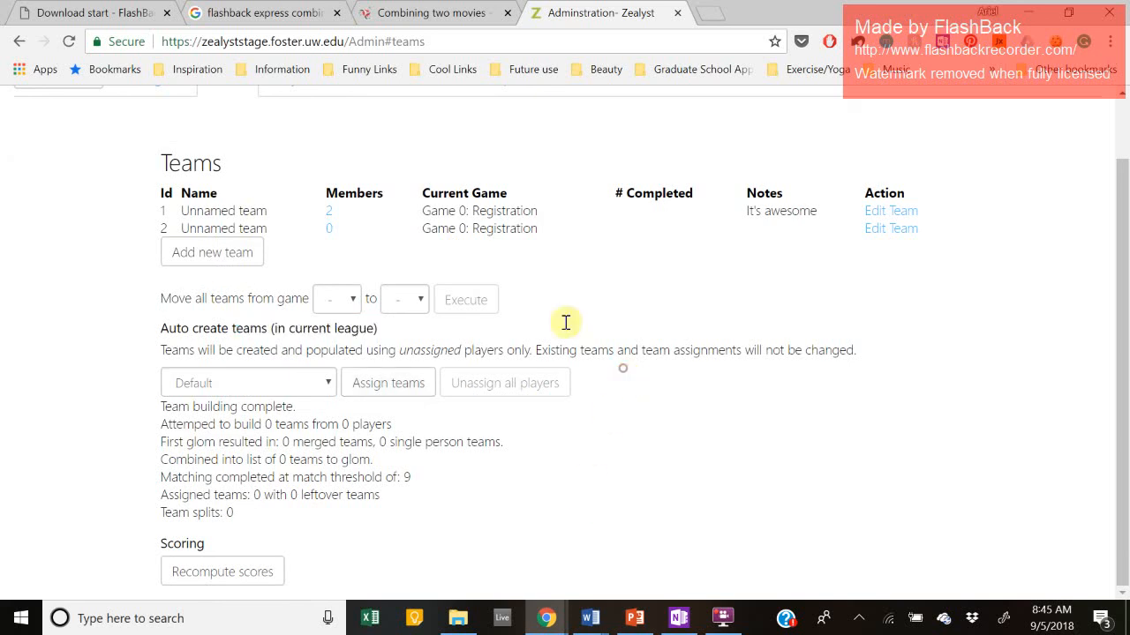
pyautogui.click(76, 43)
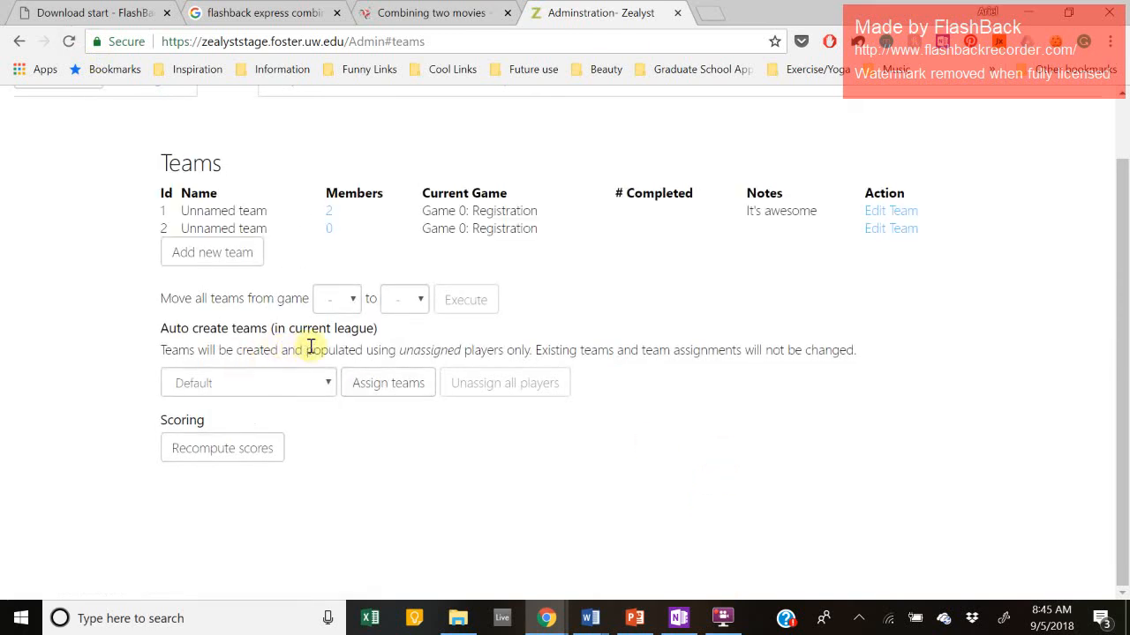
# Step: Check the Players overview, return to Teams, and set the Auto create teams strategy to 'Diversify by location'
pyautogui.scroll(2, 680, 301)
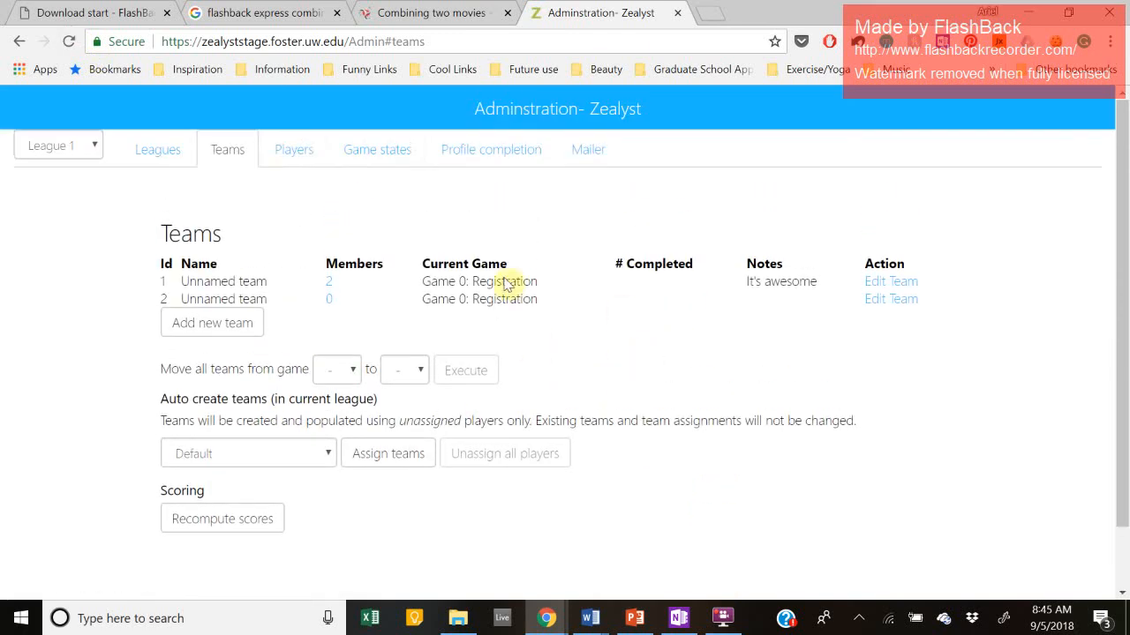
pyautogui.click(306, 160)
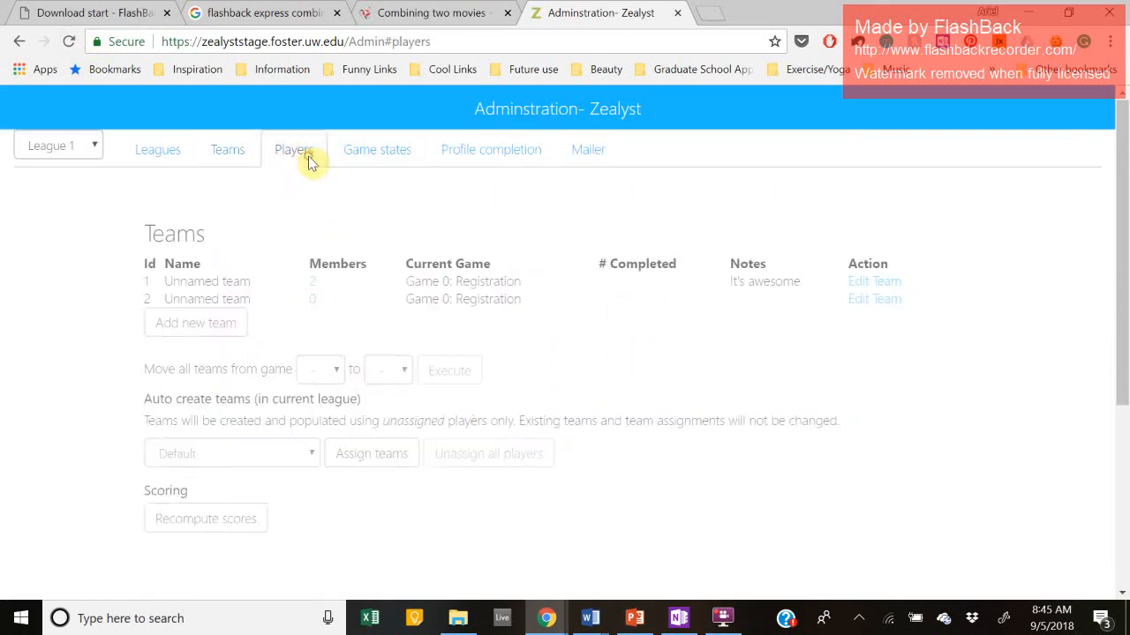
pyautogui.click(248, 156)
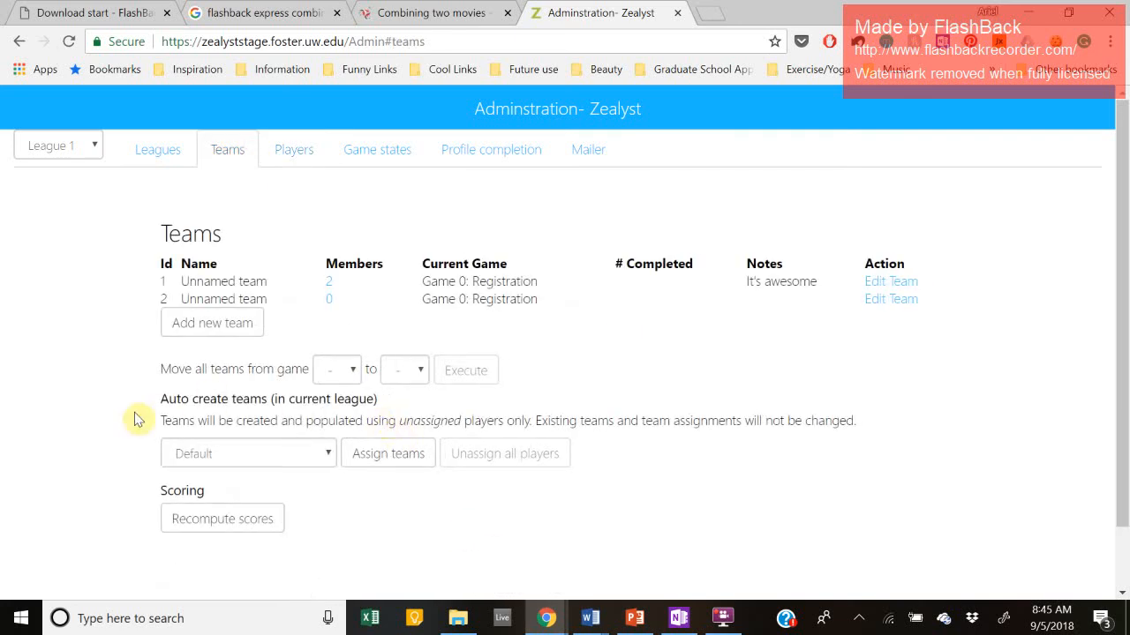
pyautogui.click(296, 453)
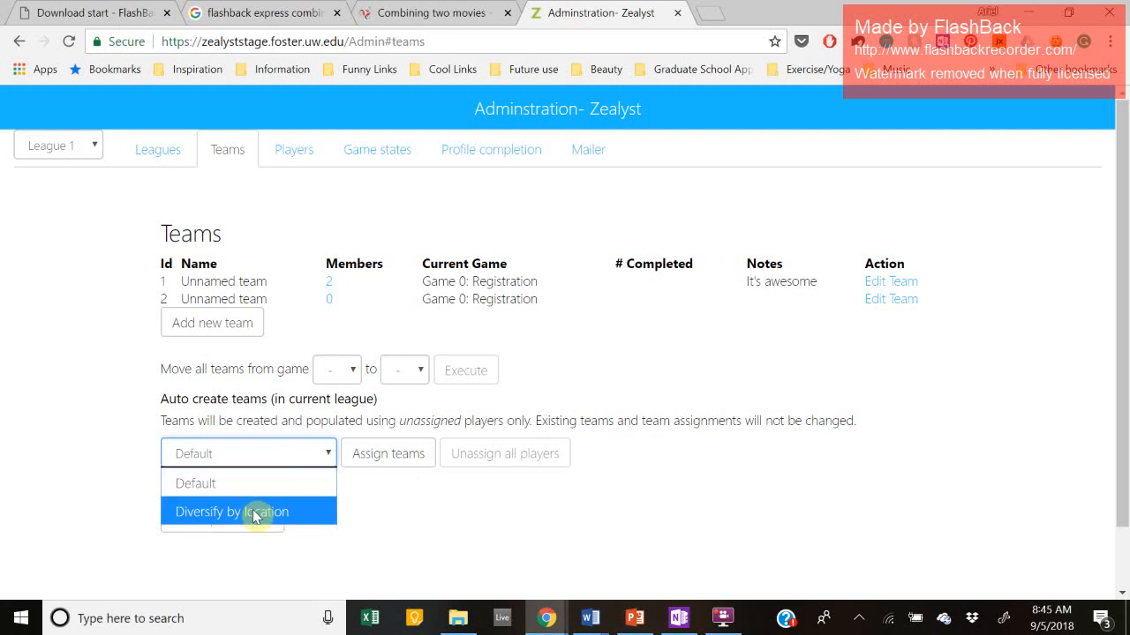
pyautogui.click(79, 451)
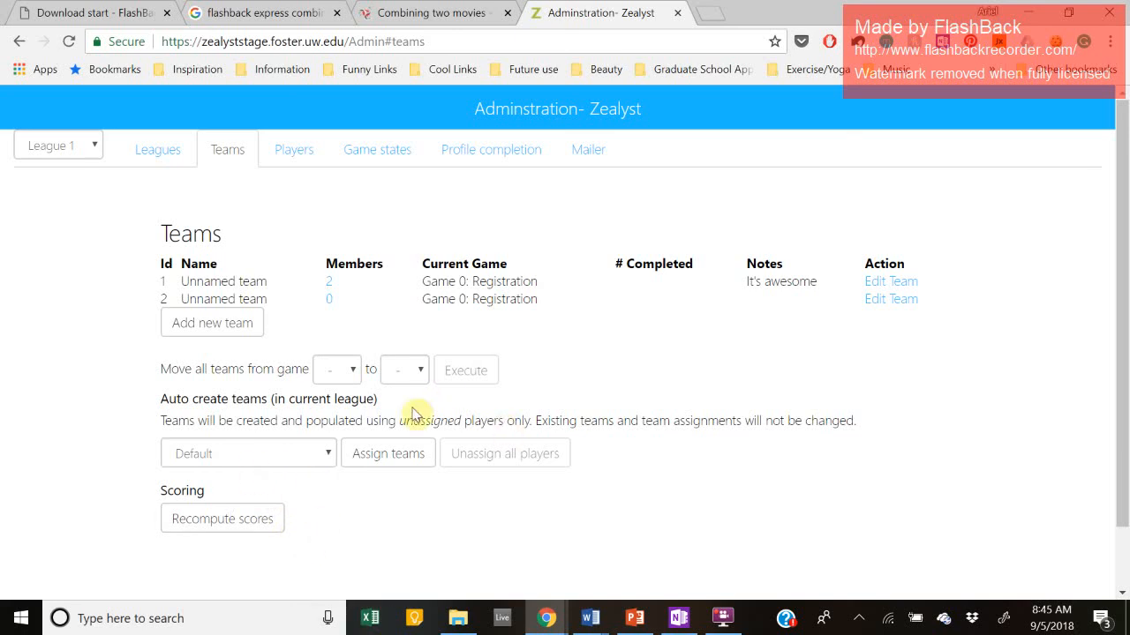
pyautogui.click(295, 463)
pyautogui.click(278, 512)
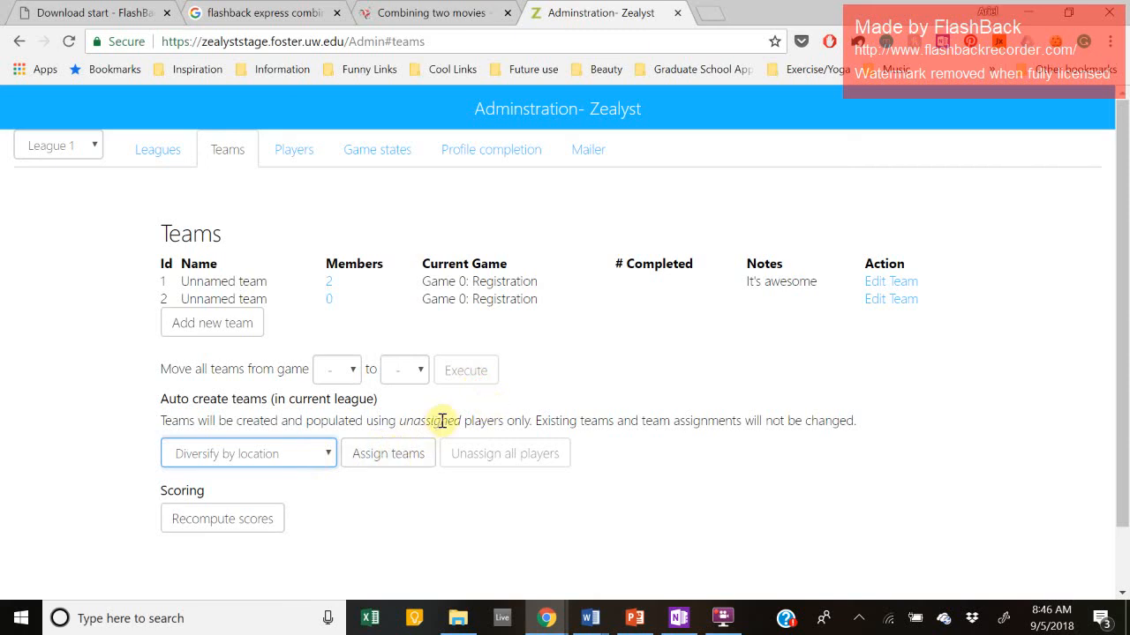
pyautogui.moveTo(159, 421); pyautogui.dragTo(166, 421)
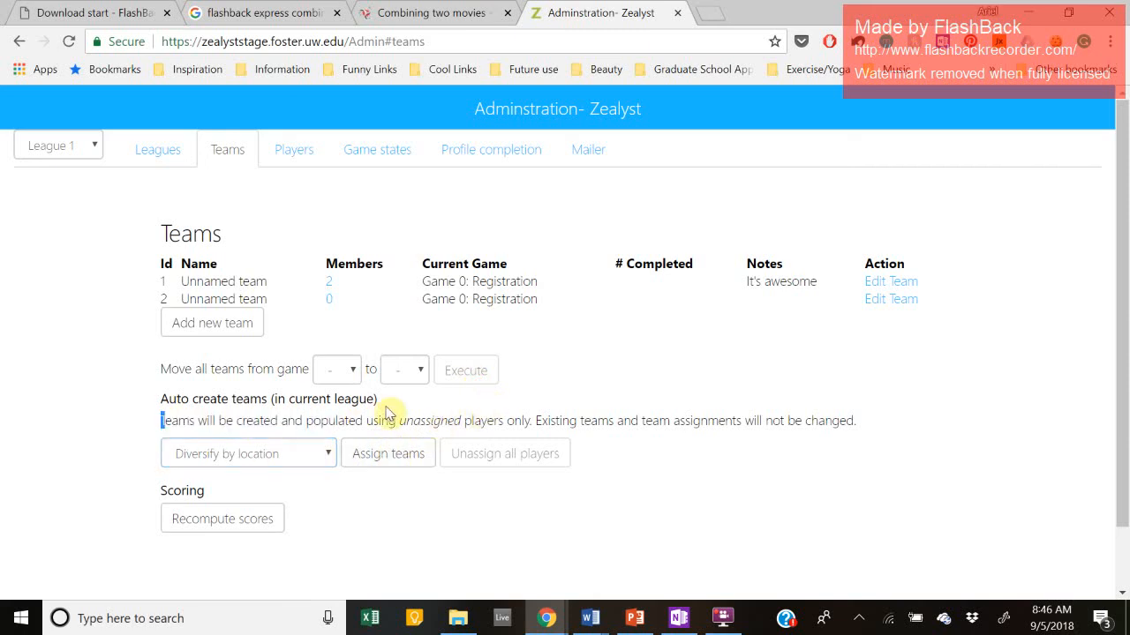
pyautogui.moveTo(386, 413); pyautogui.dragTo(460, 424)
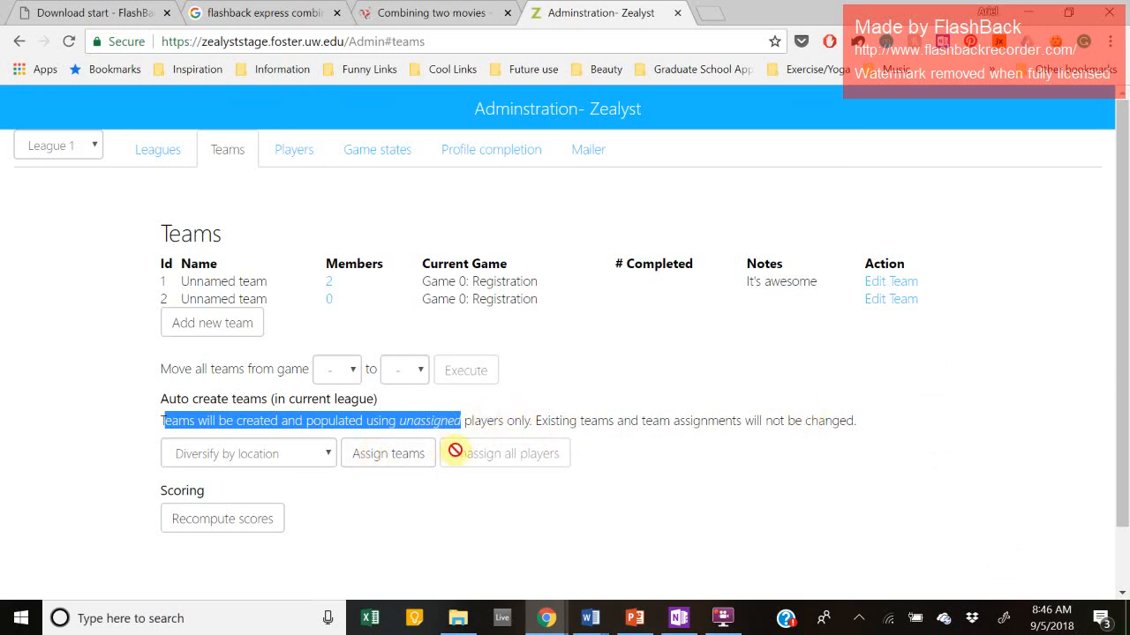
pyautogui.doubleClick(427, 418)
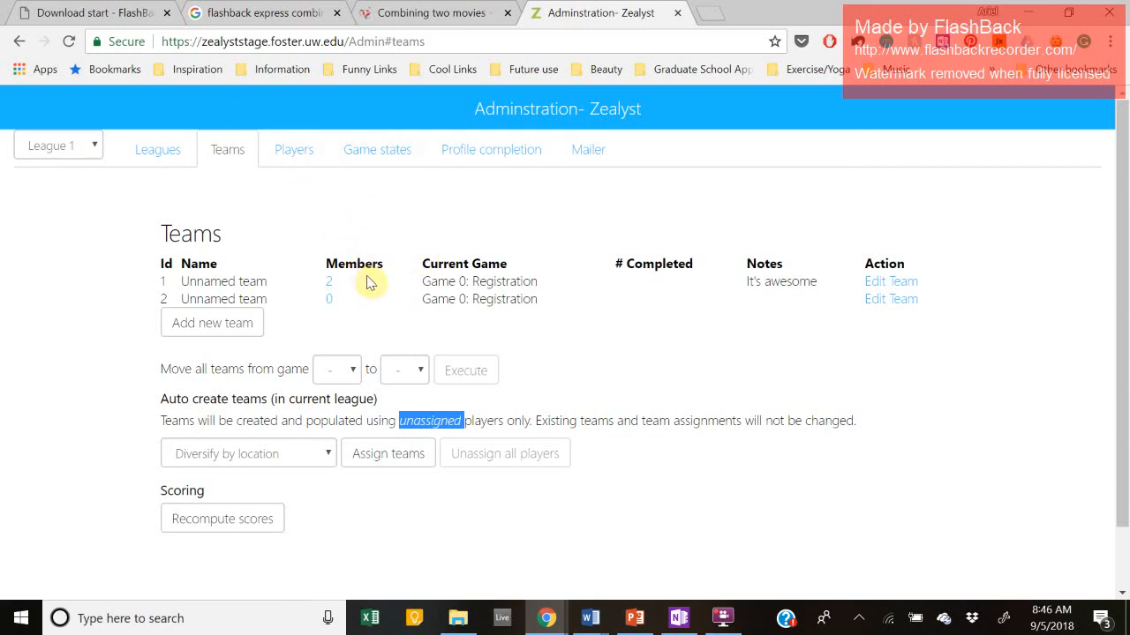
pyautogui.scroll(-1, 371, 246)
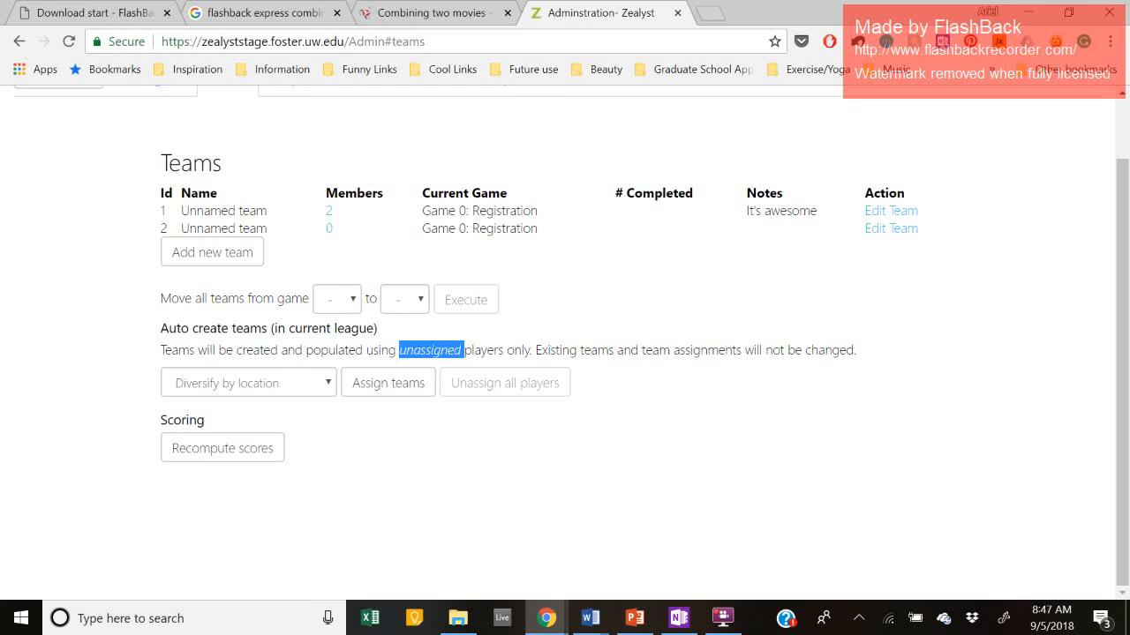
pyautogui.scroll(1, 292, 362)
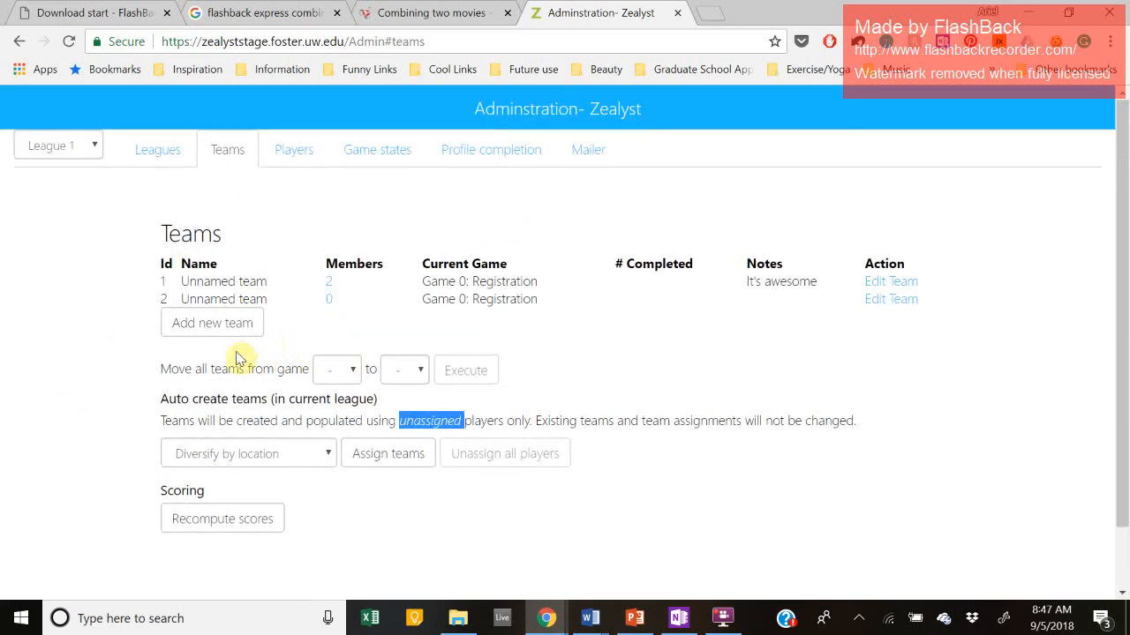
pyautogui.click(293, 150)
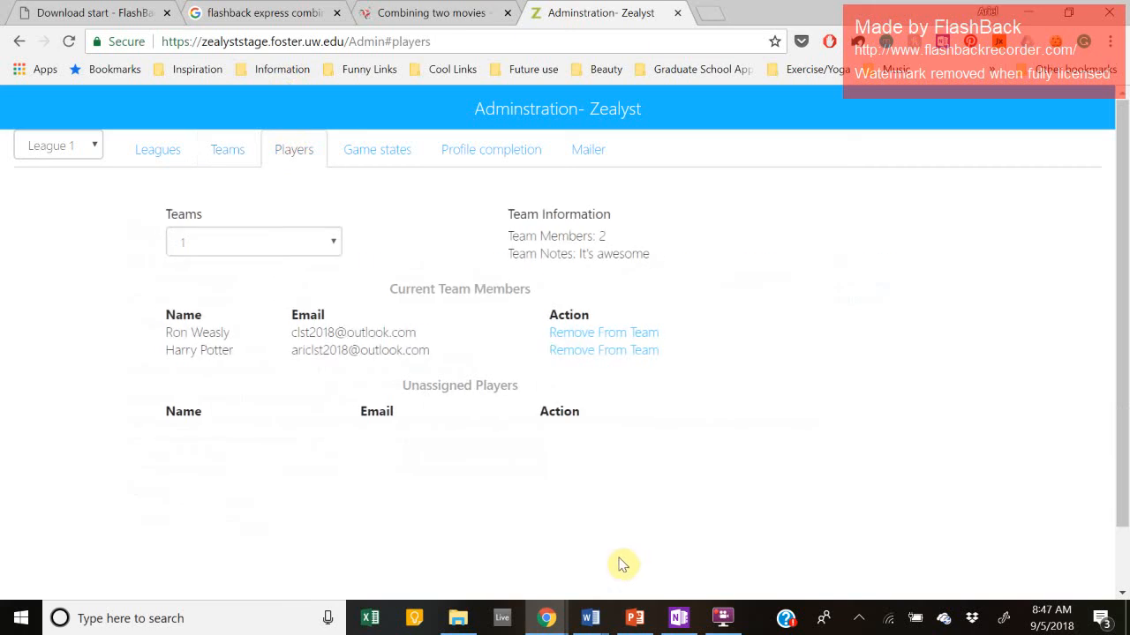
pyautogui.click(622, 333)
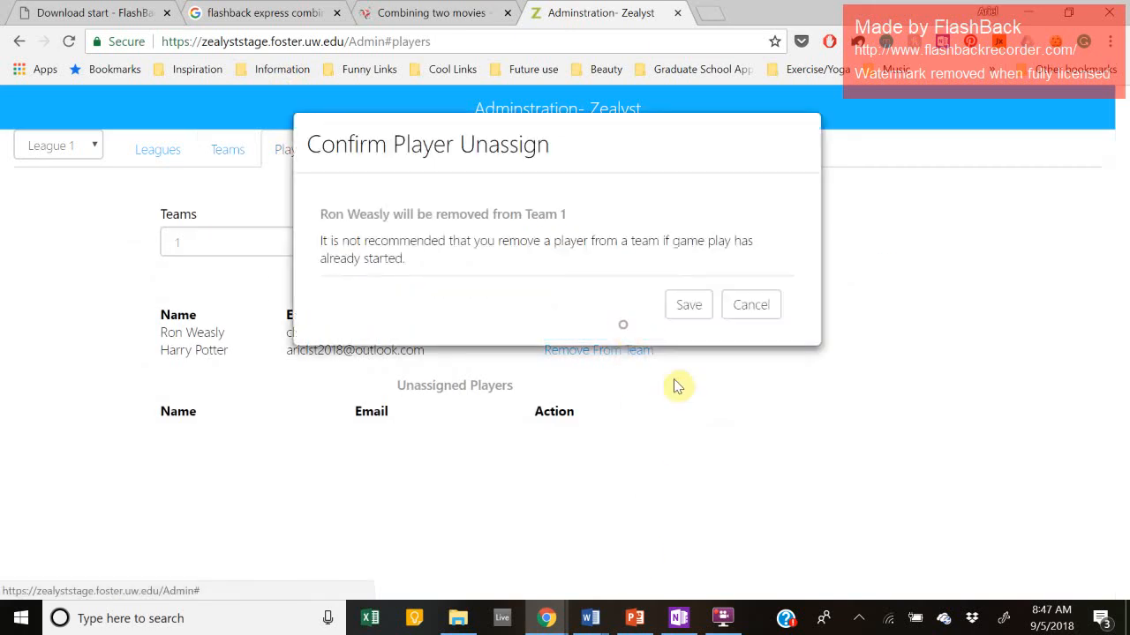
pyautogui.click(688, 305)
pyautogui.click(616, 333)
pyautogui.click(688, 304)
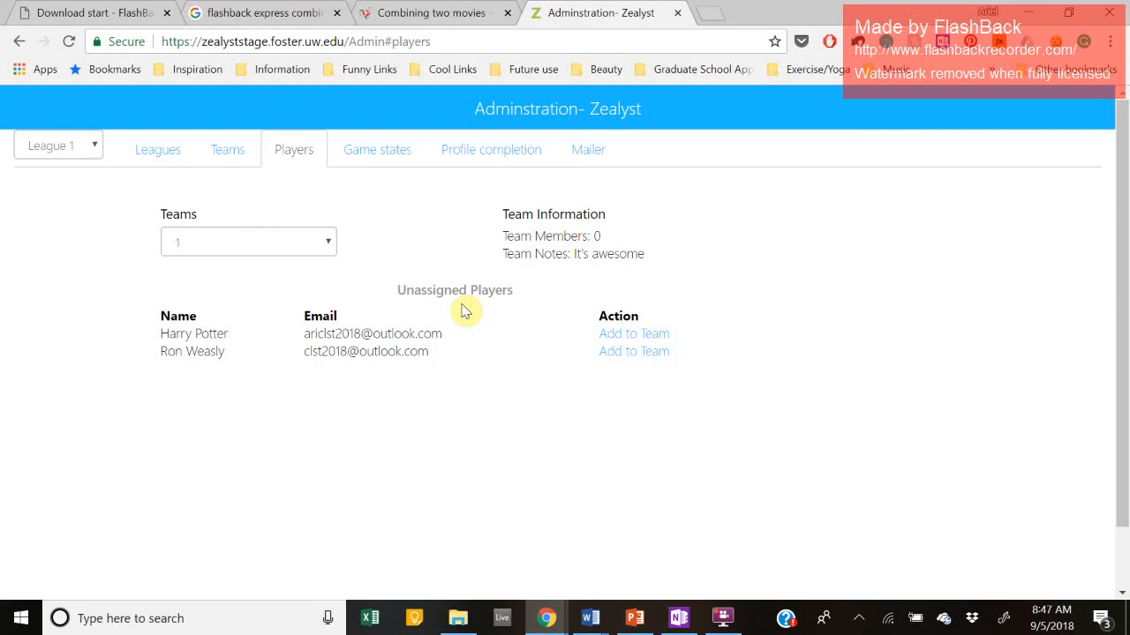
pyautogui.click(294, 245)
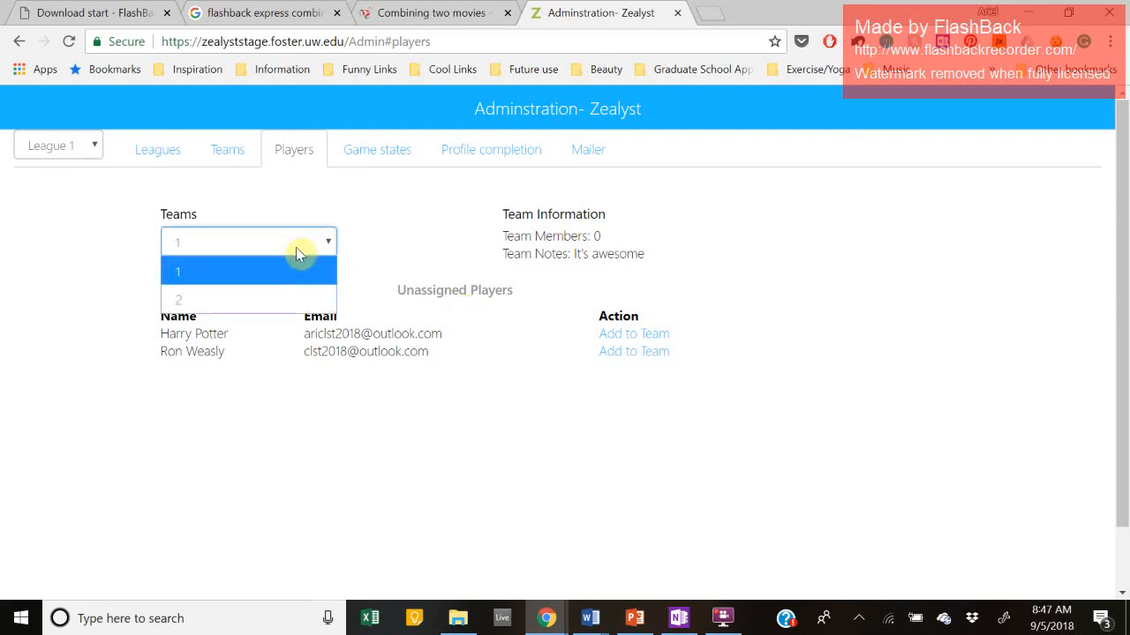
pyautogui.click(263, 277)
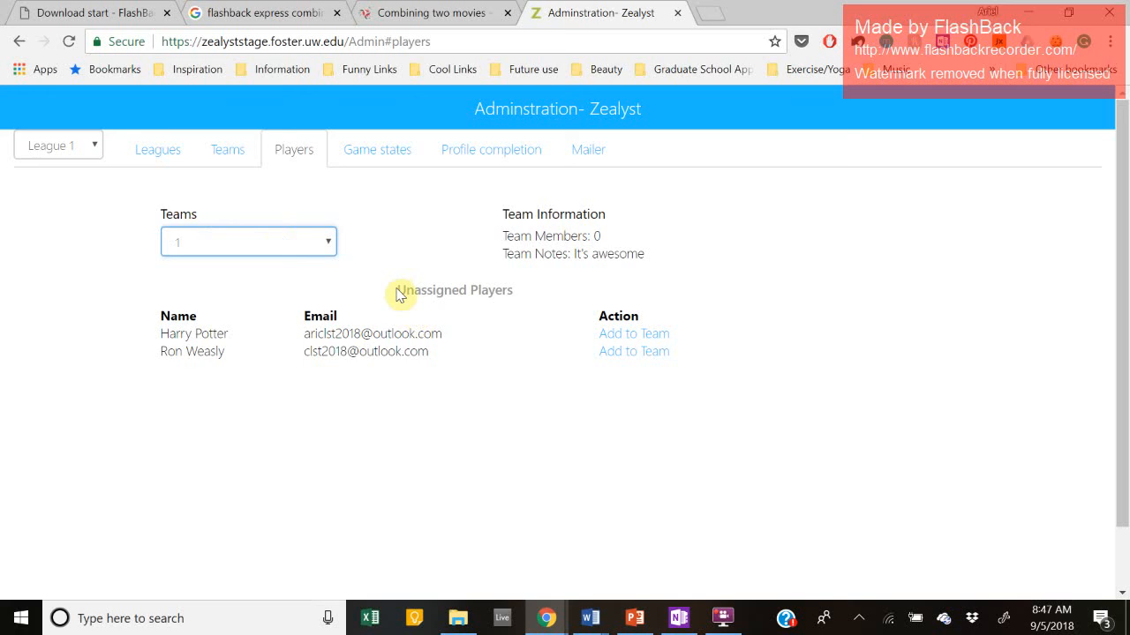
pyautogui.moveTo(397, 295); pyautogui.dragTo(557, 308)
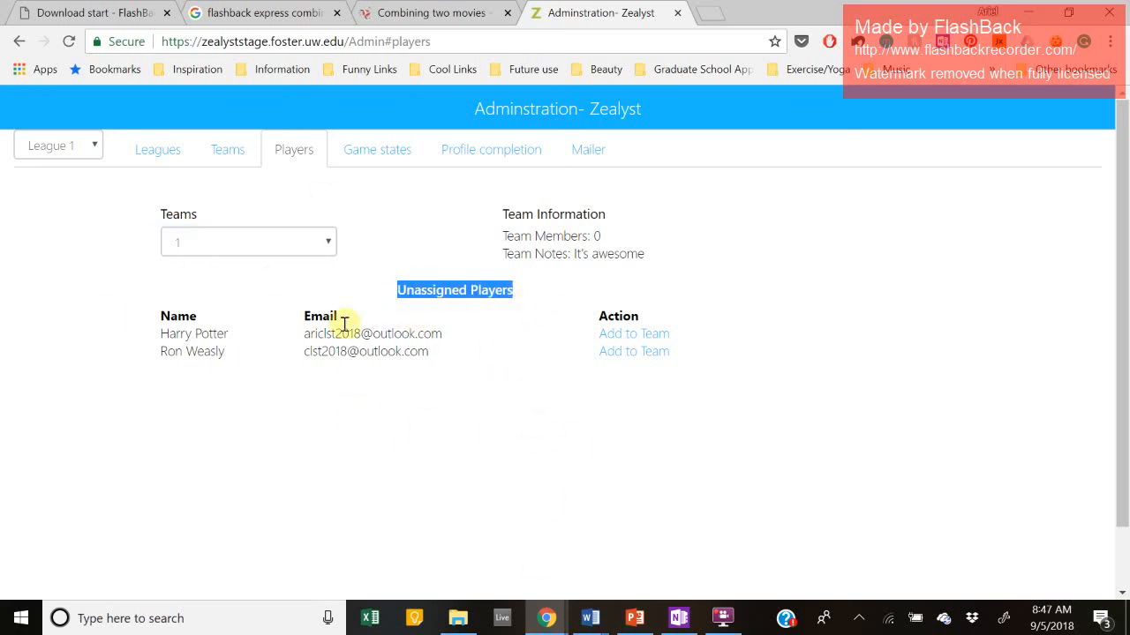
# Step: Add the first unassigned player to Team 1 and review the Current Team Members list
pyautogui.click(642, 342)
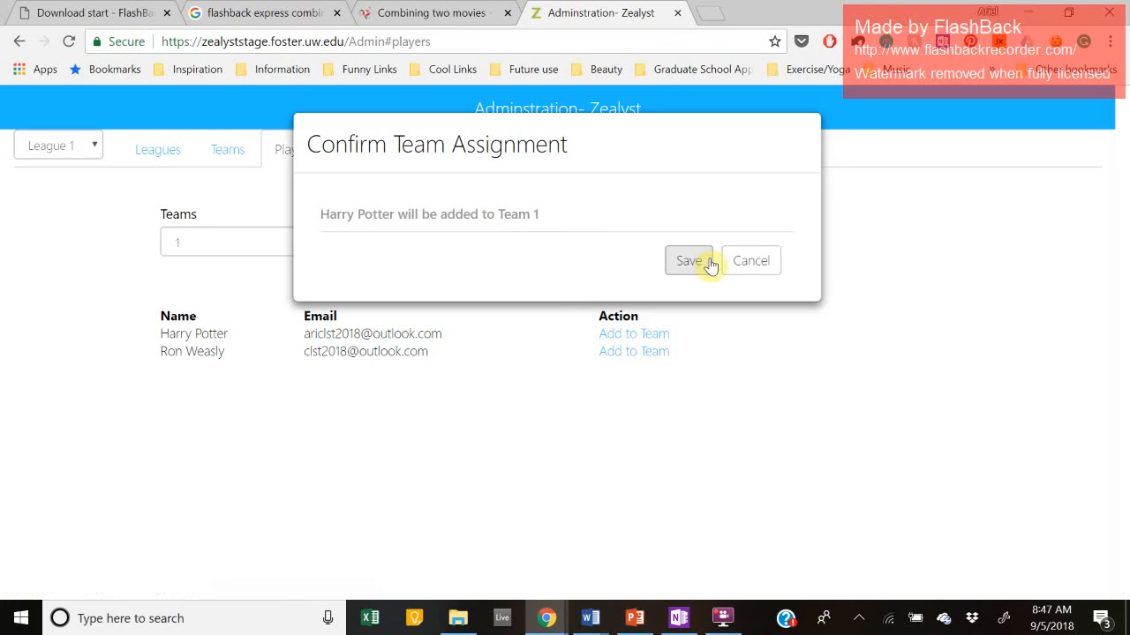
pyautogui.click(711, 265)
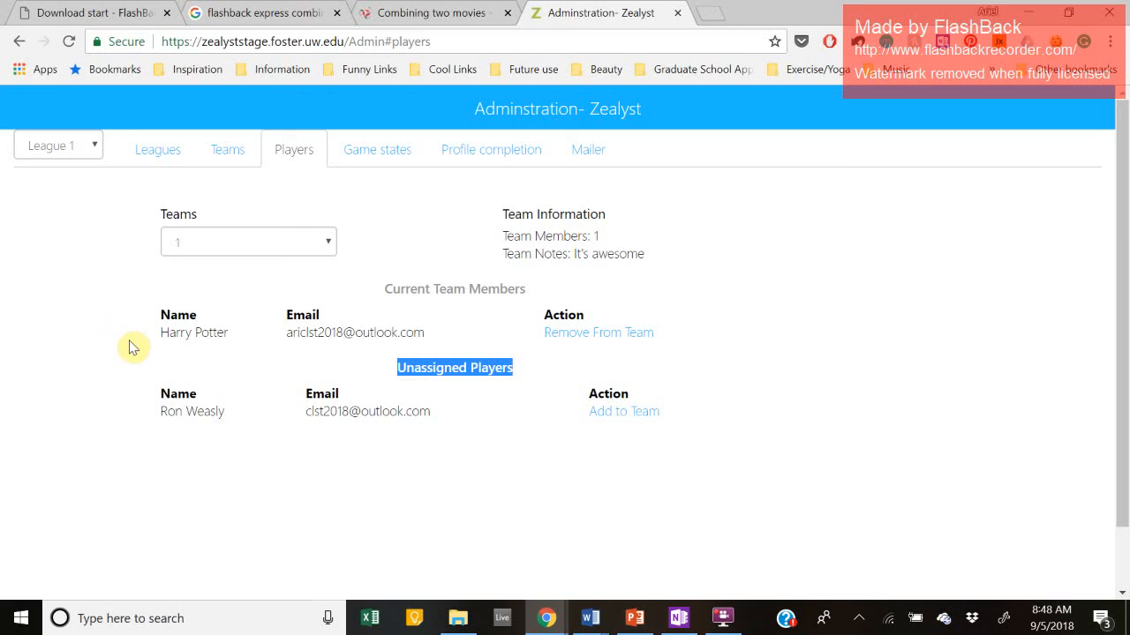
pyautogui.moveTo(388, 290); pyautogui.dragTo(549, 294)
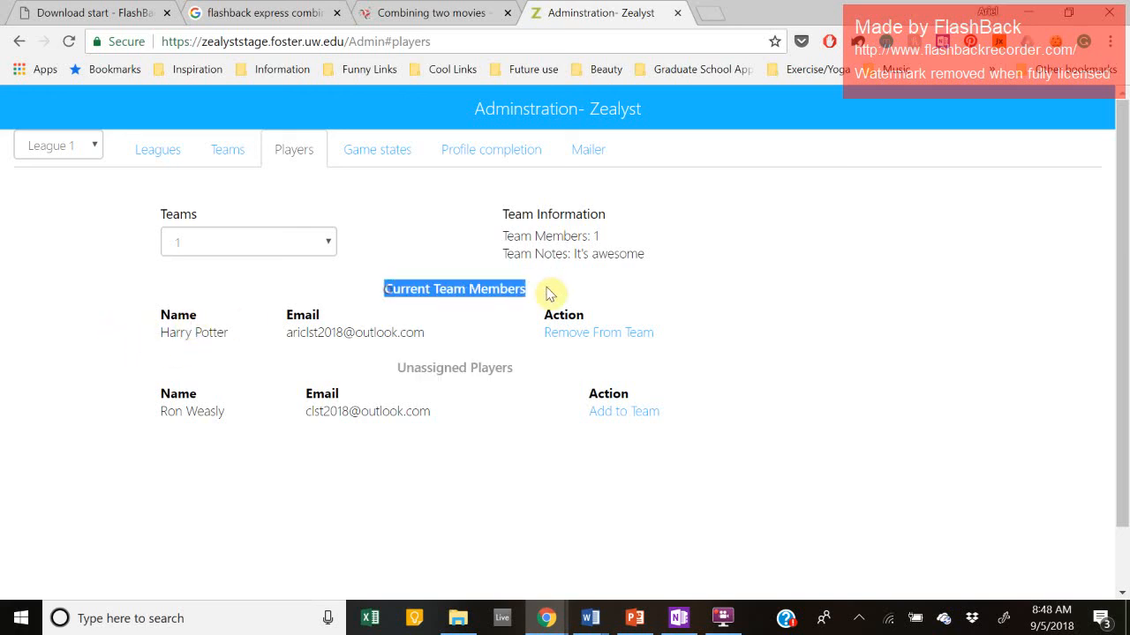
pyautogui.click(153, 343)
pyautogui.moveTo(158, 338); pyautogui.dragTo(159, 338)
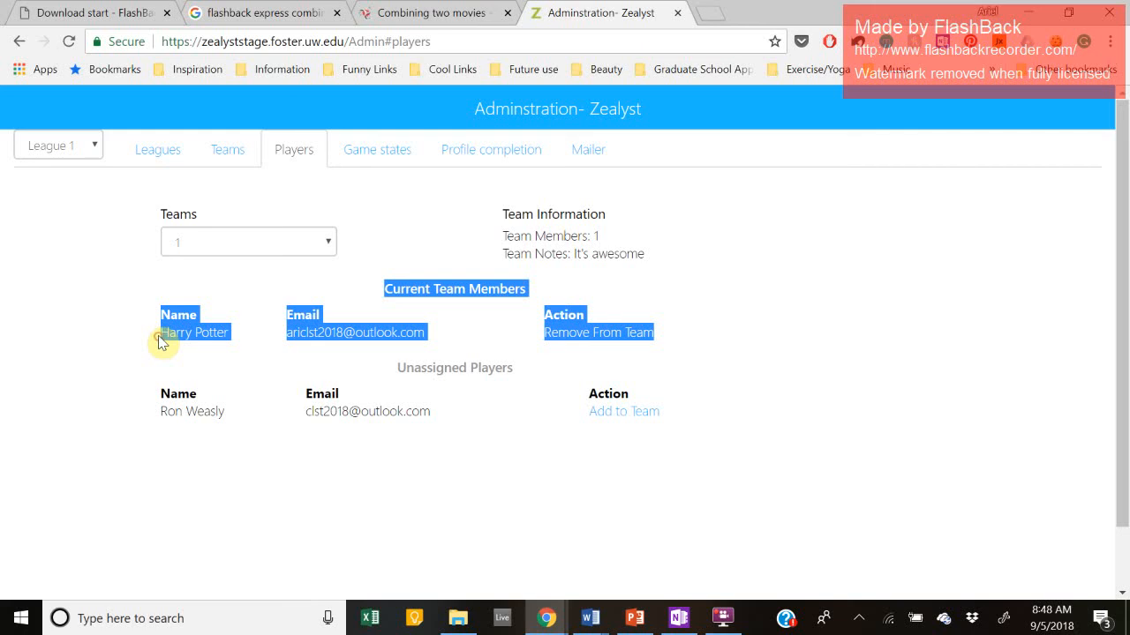
pyautogui.click(159, 342)
# Step: Check Team 1's member count of 1 and its 'It's awesome' team note
pyautogui.doubleClick(449, 289)
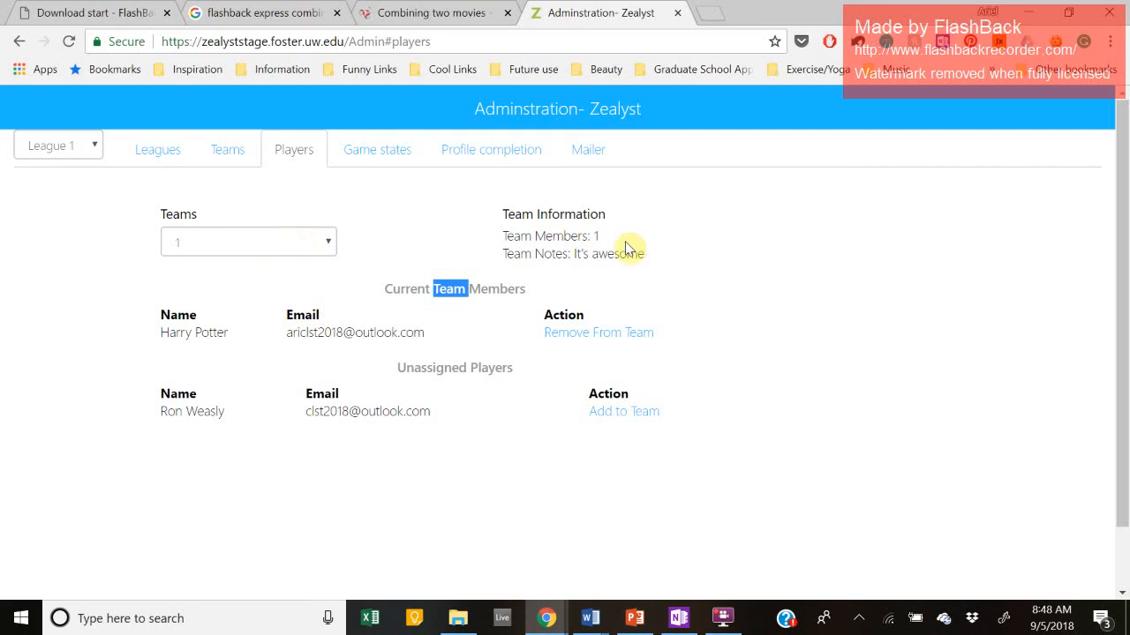
pyautogui.doubleClick(549, 236)
pyautogui.doubleClick(516, 237)
pyautogui.doubleClick(549, 238)
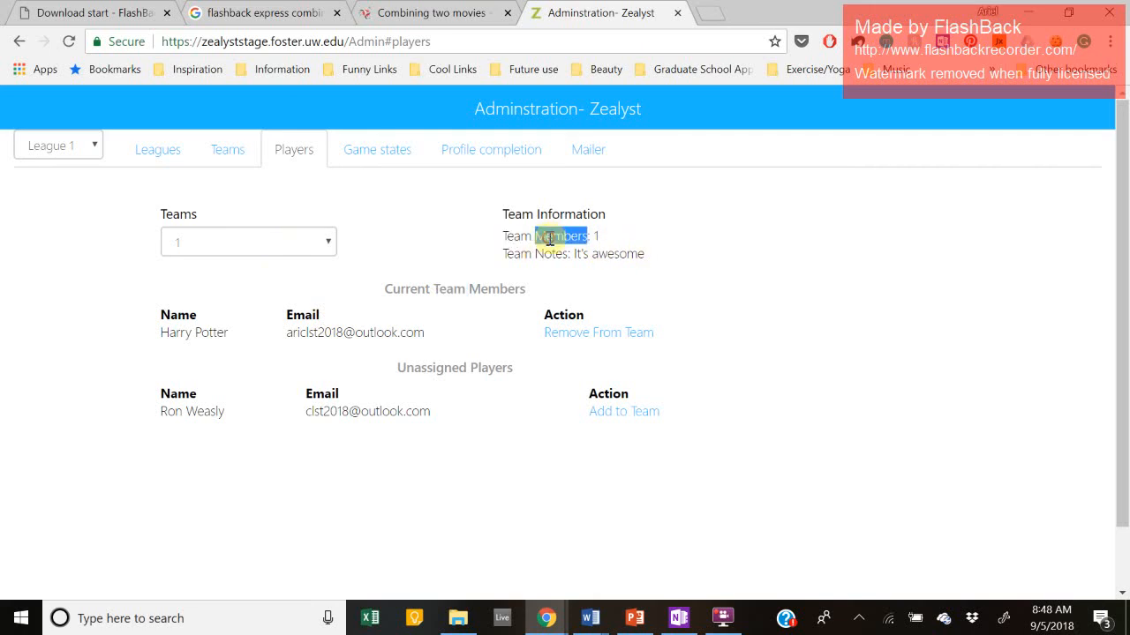
pyautogui.doubleClick(596, 236)
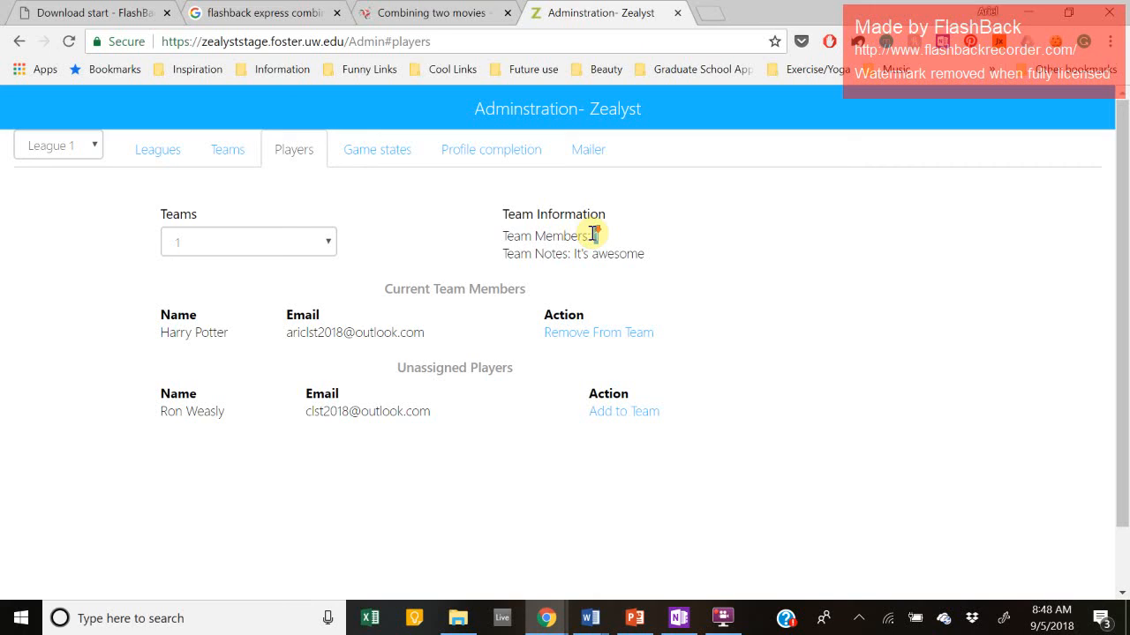
pyautogui.scroll(-1, 594, 235)
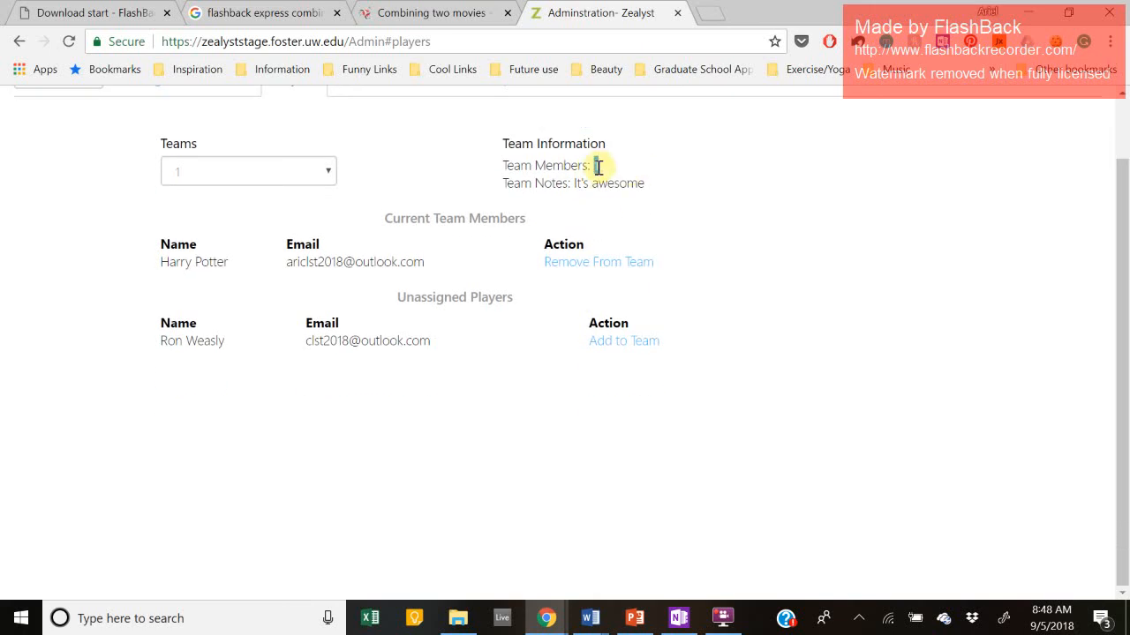
pyautogui.click(596, 199)
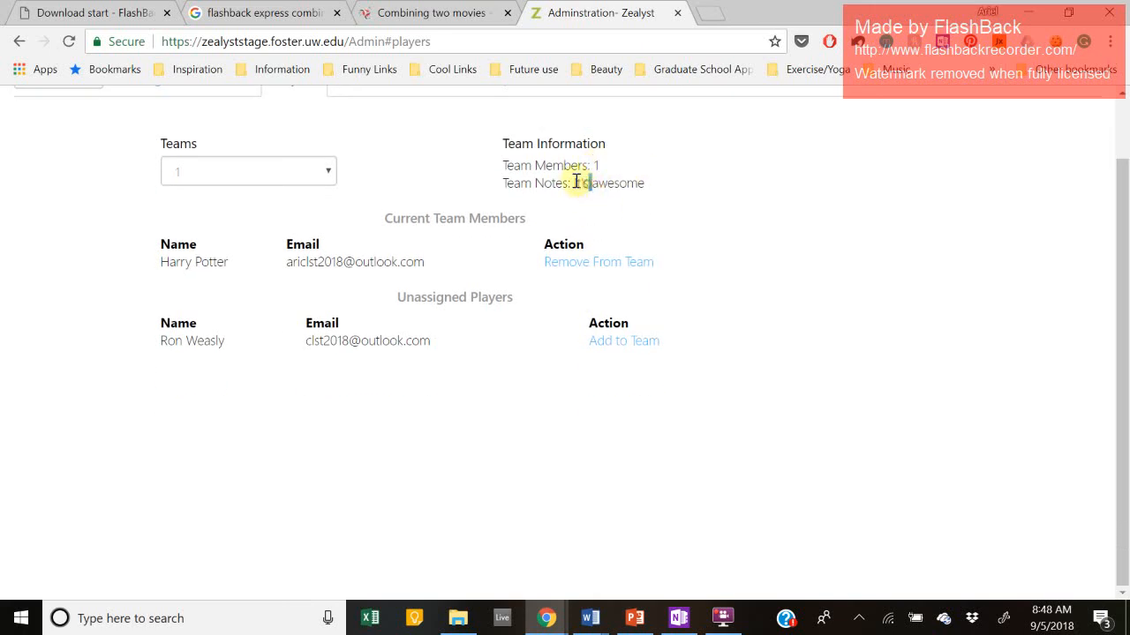
pyautogui.doubleClick(579, 183)
pyautogui.click(621, 186)
pyautogui.doubleClick(621, 186)
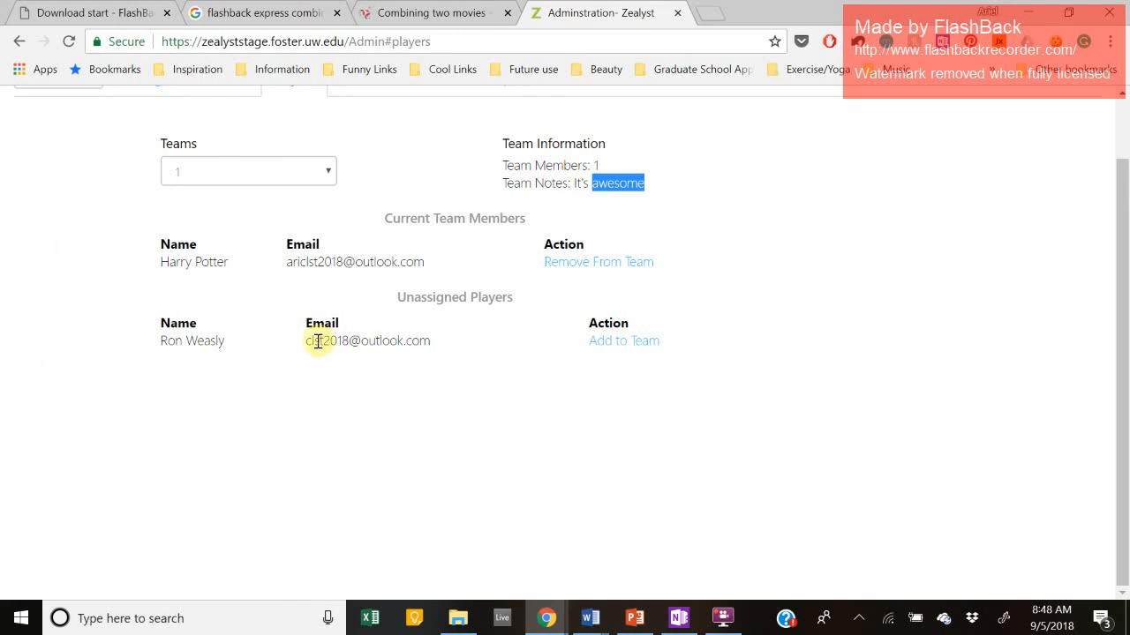
# Step: Add the second player to Team 1 and remove the first, then check the members and unassigned lists
pyautogui.click(629, 344)
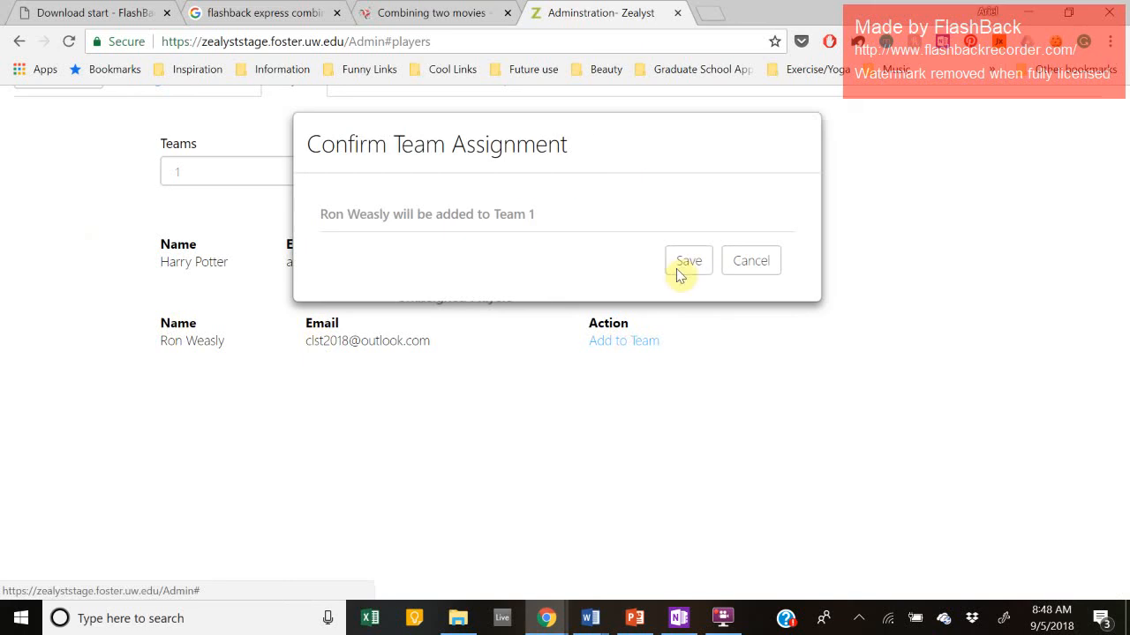
pyautogui.click(678, 257)
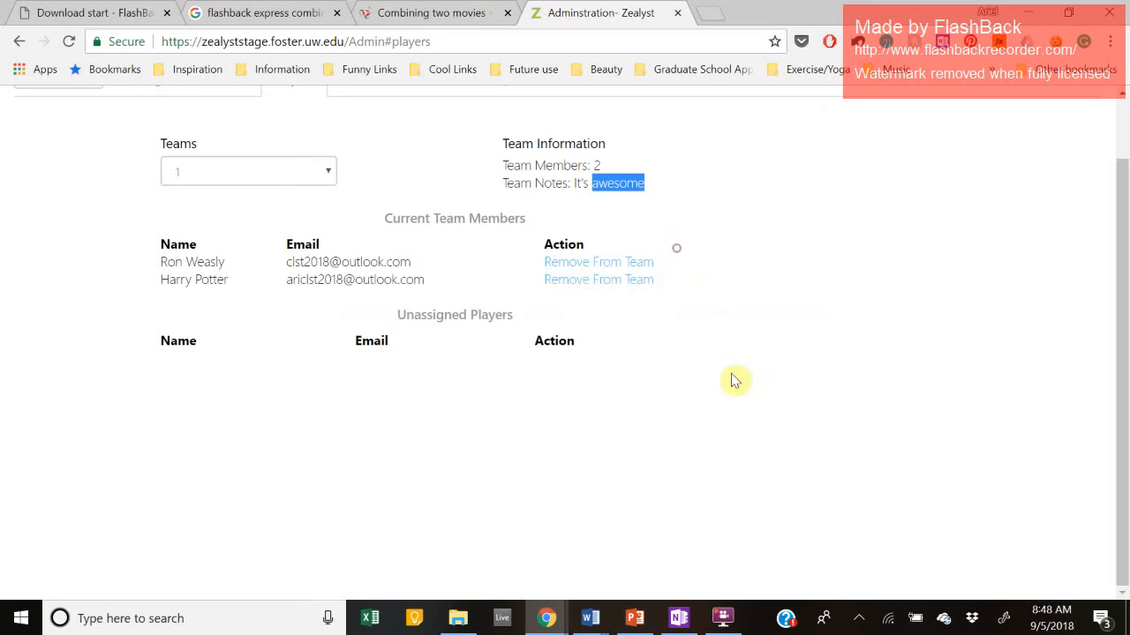
pyautogui.click(605, 278)
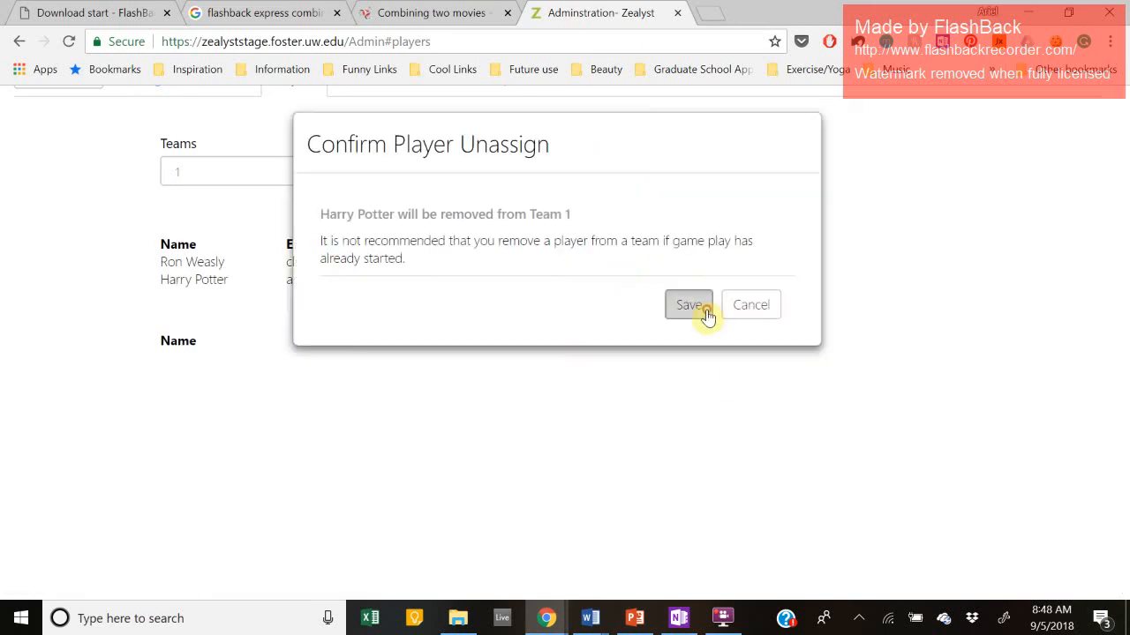
pyautogui.click(705, 310)
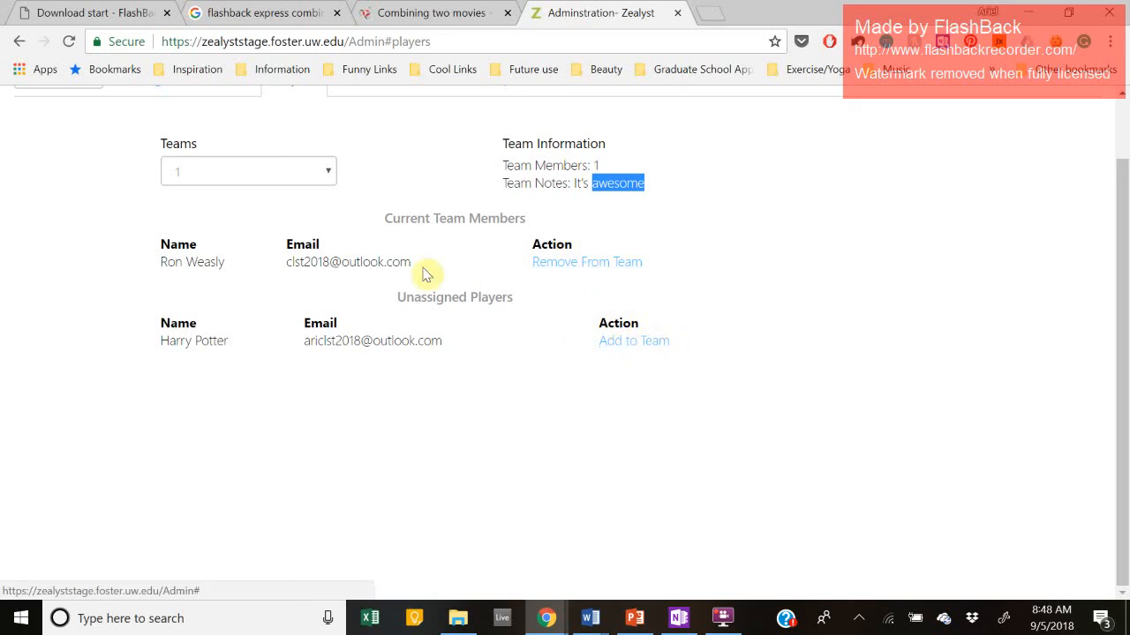
pyautogui.moveTo(391, 298); pyautogui.dragTo(516, 308)
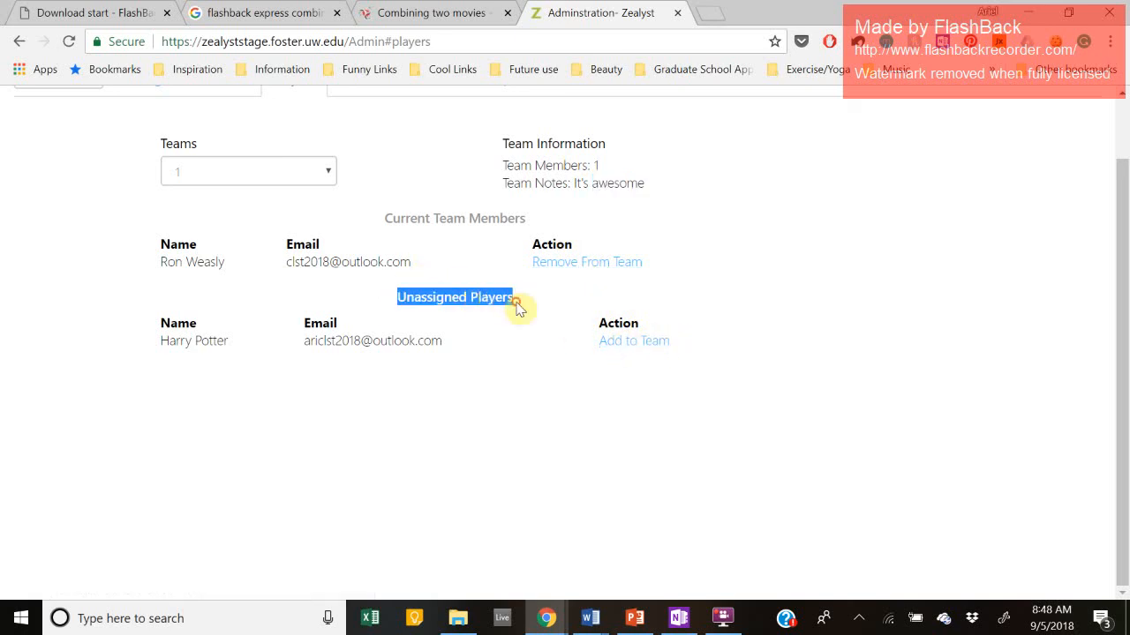
pyautogui.moveTo(391, 218); pyautogui.dragTo(541, 228)
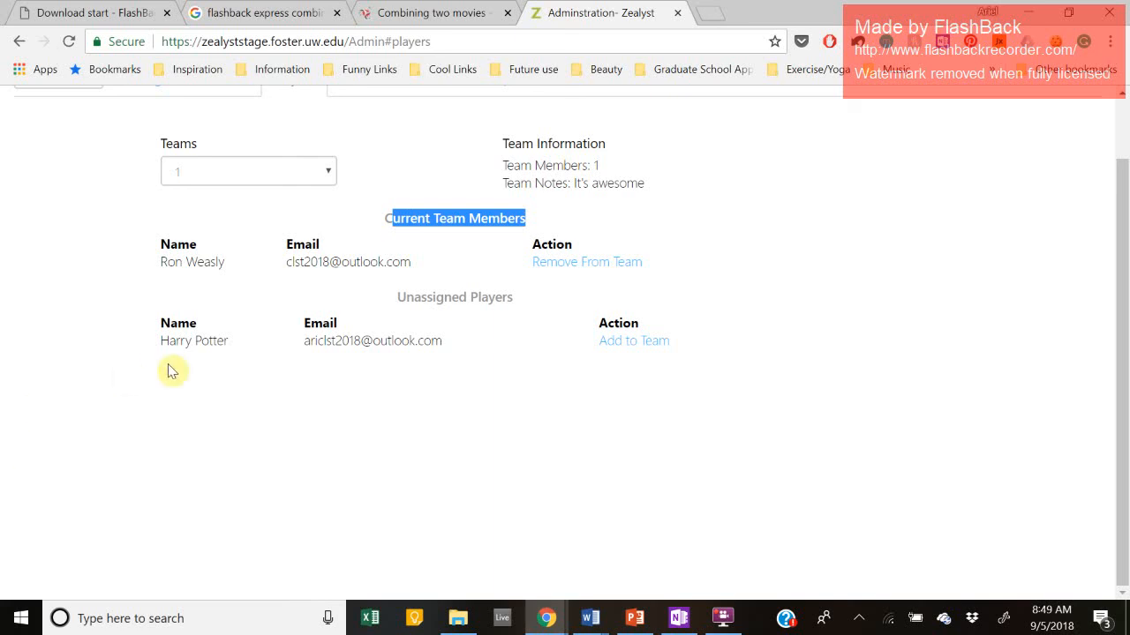
pyautogui.scroll(2, 409, 457)
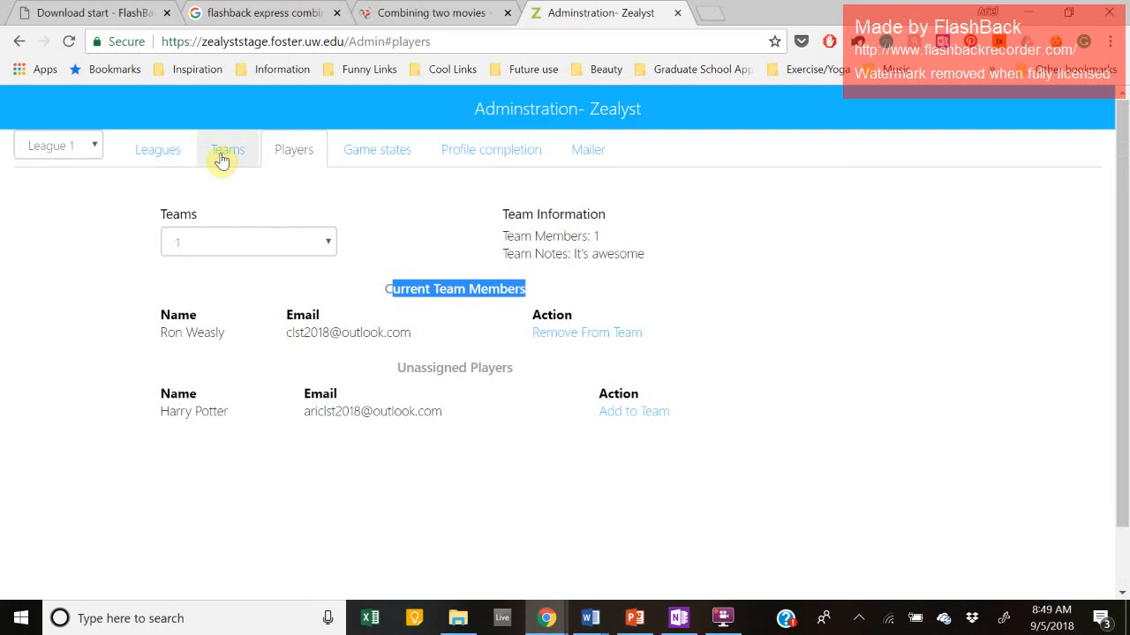
pyautogui.click(222, 160)
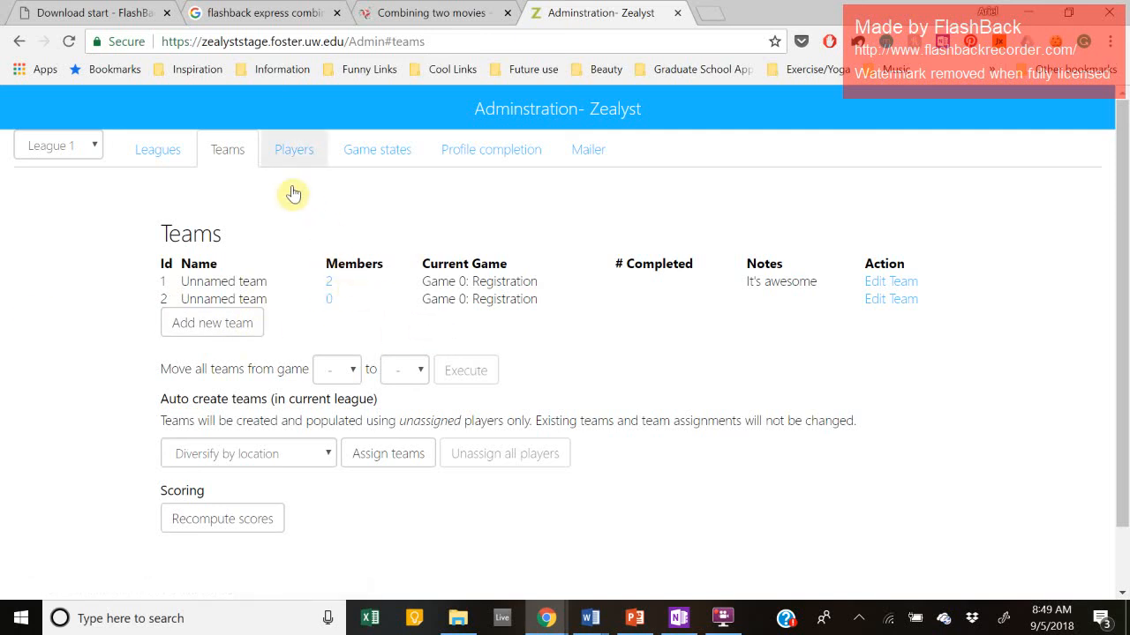
pyautogui.click(299, 154)
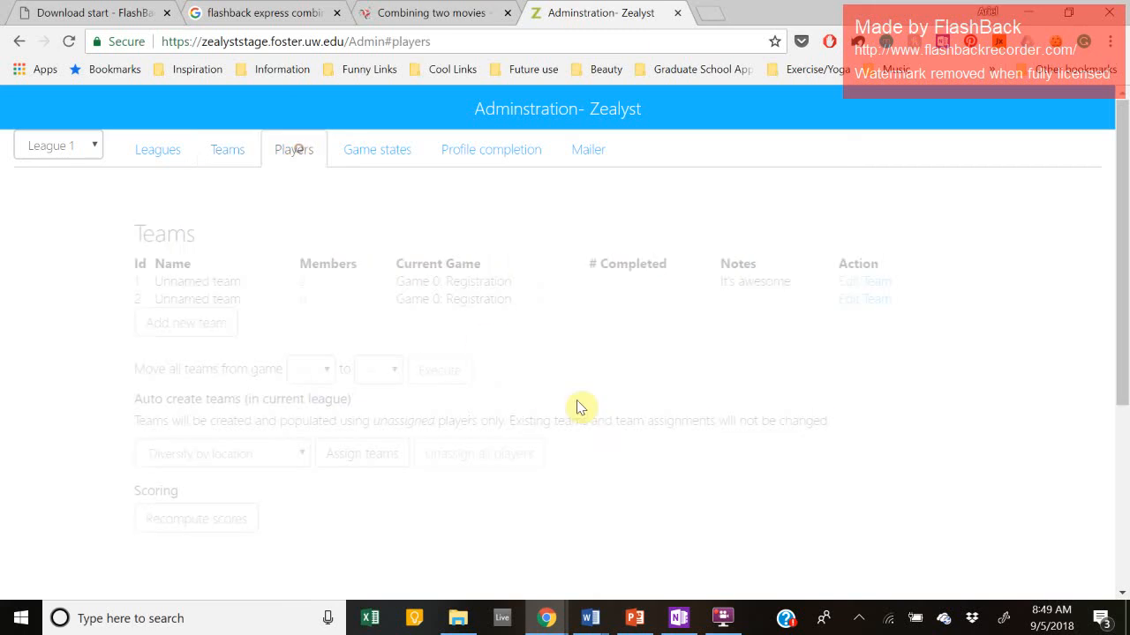
pyautogui.click(221, 145)
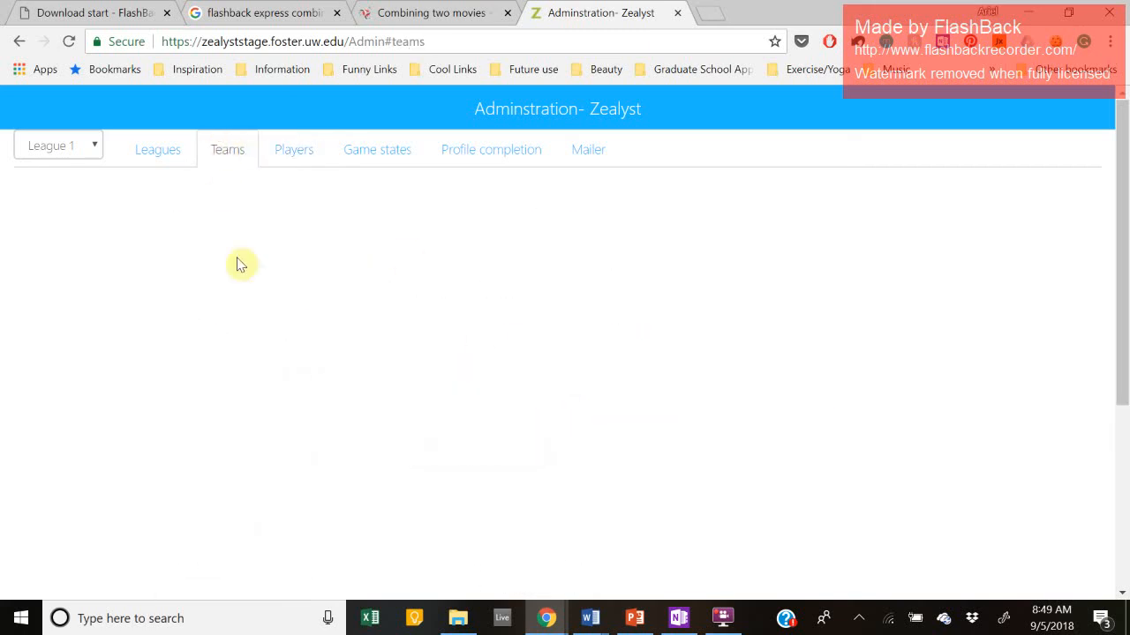
pyautogui.click(67, 44)
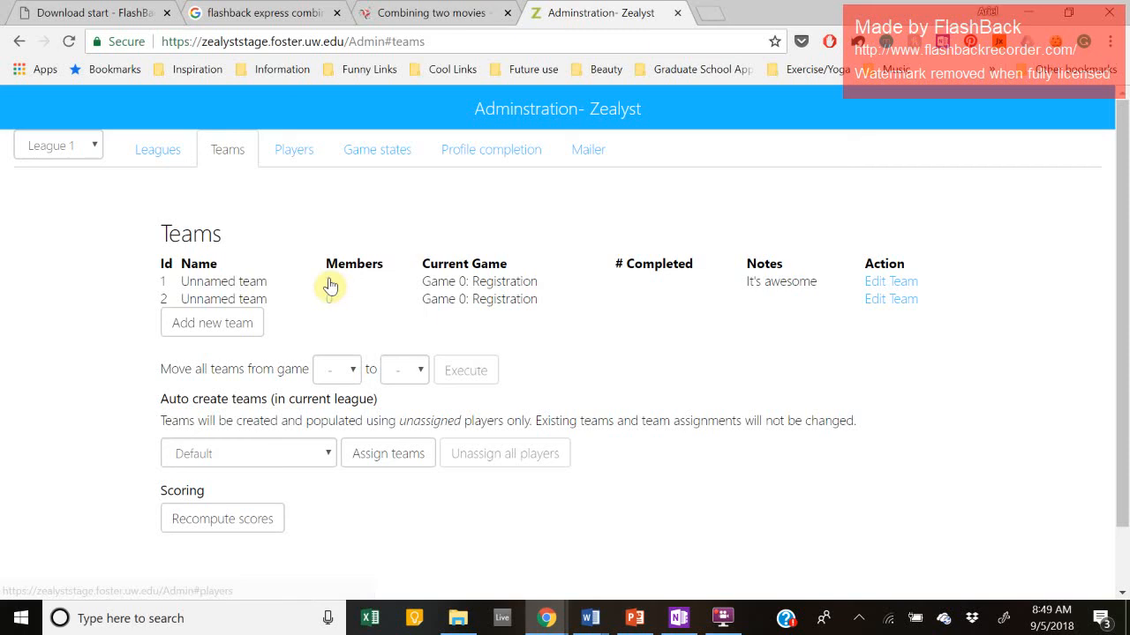
pyautogui.click(328, 281)
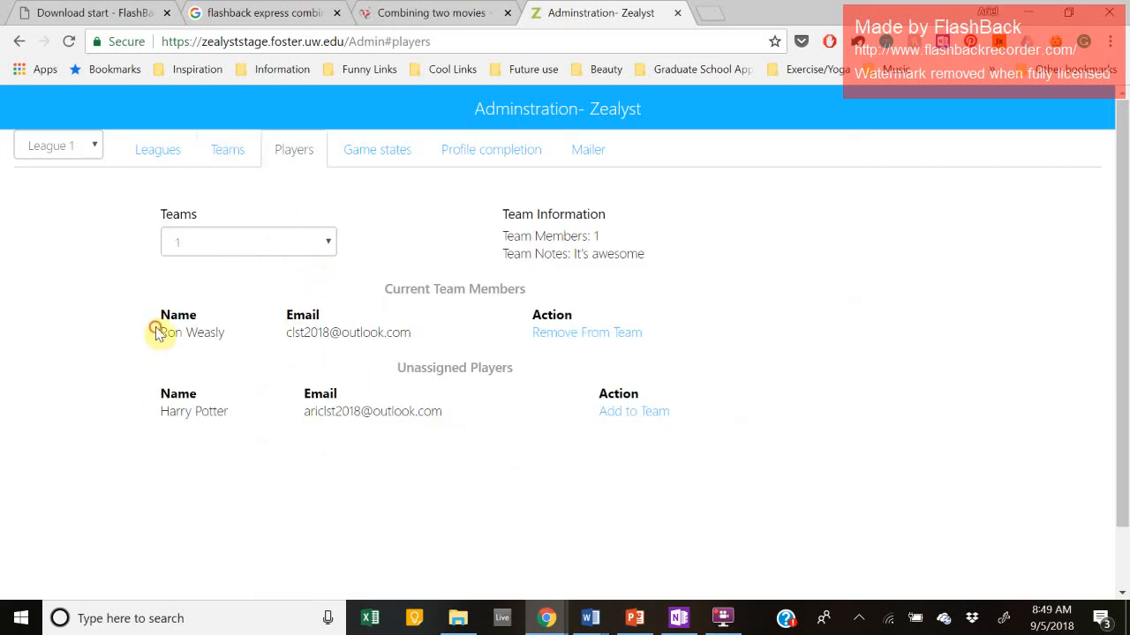
pyautogui.moveTo(156, 328); pyautogui.dragTo(670, 338)
pyautogui.click(371, 285)
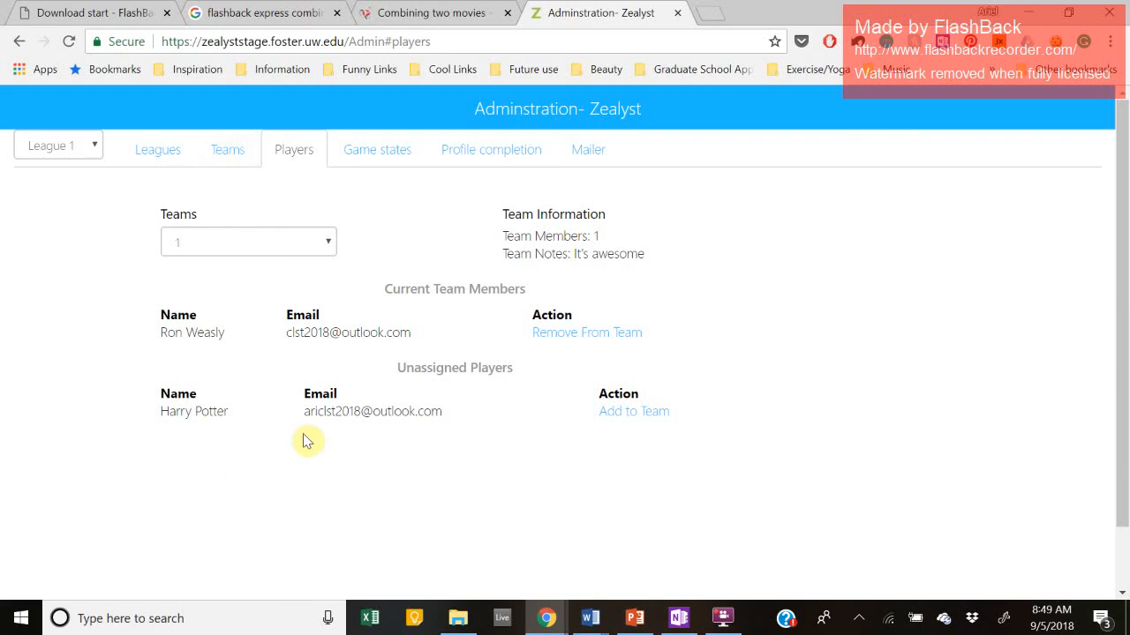
# Step: Open the Game states statistics and select the Meet Your Team game
pyautogui.click(361, 154)
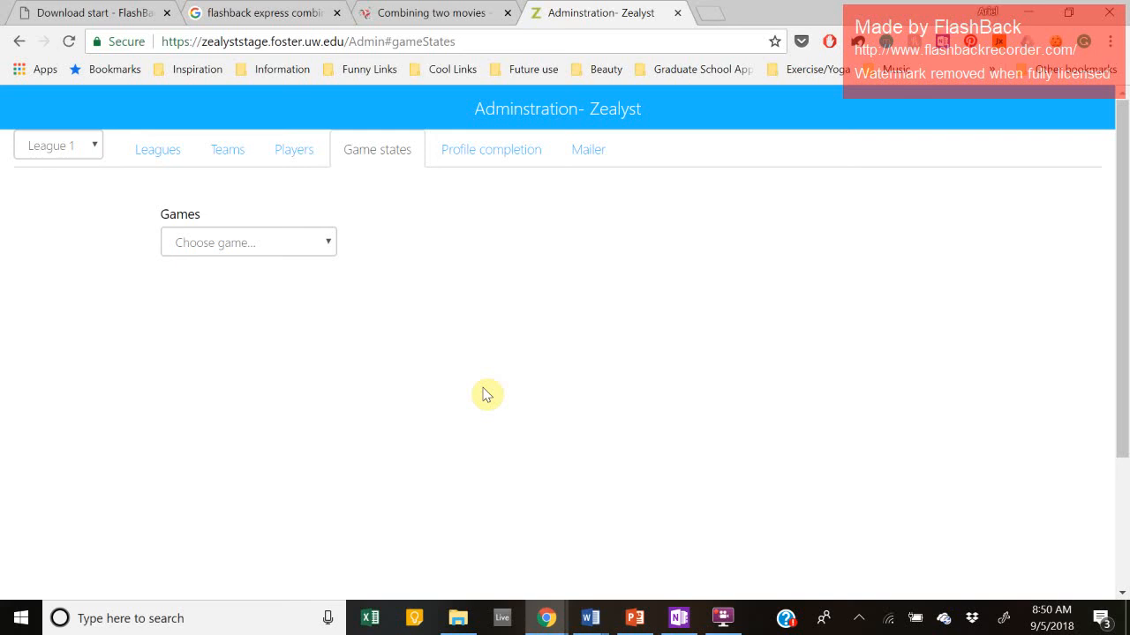
pyautogui.click(212, 249)
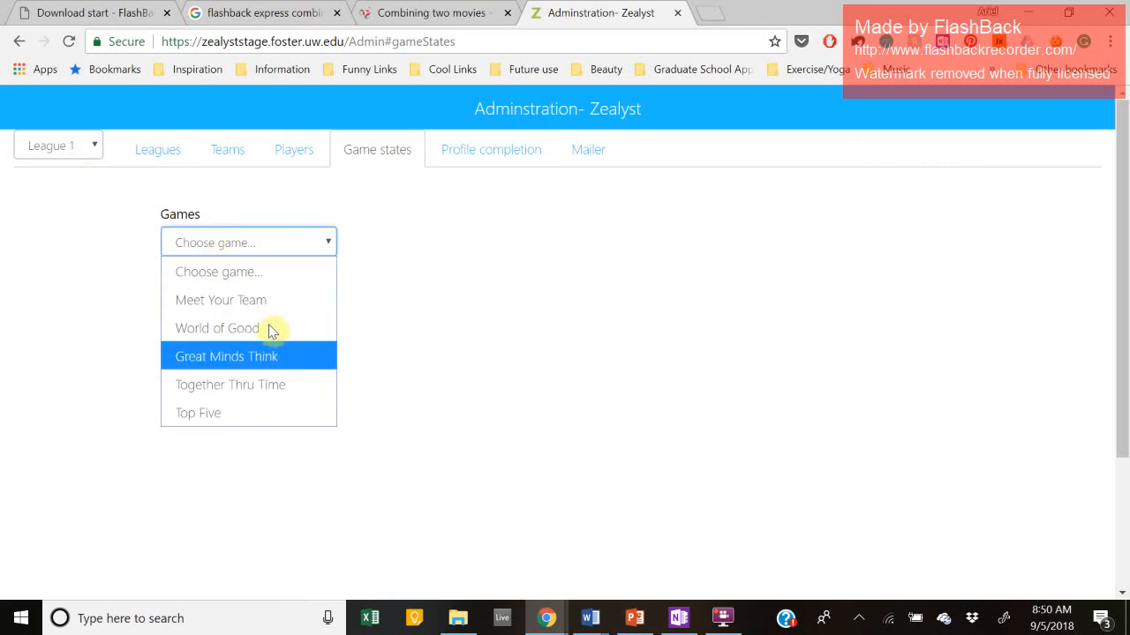
pyautogui.click(521, 293)
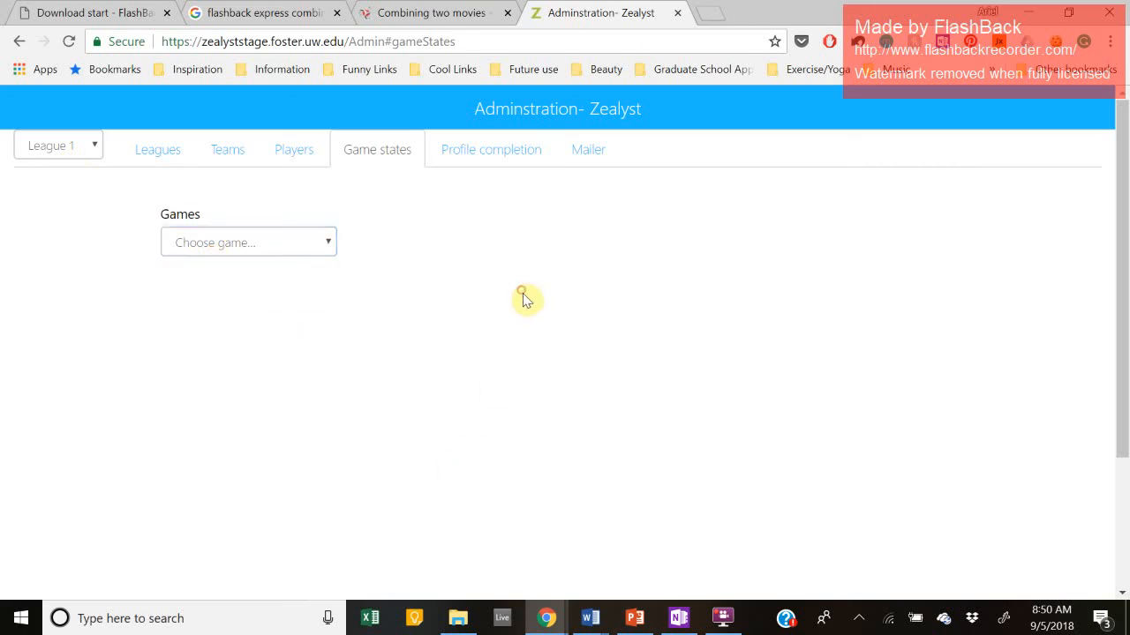
pyautogui.click(316, 244)
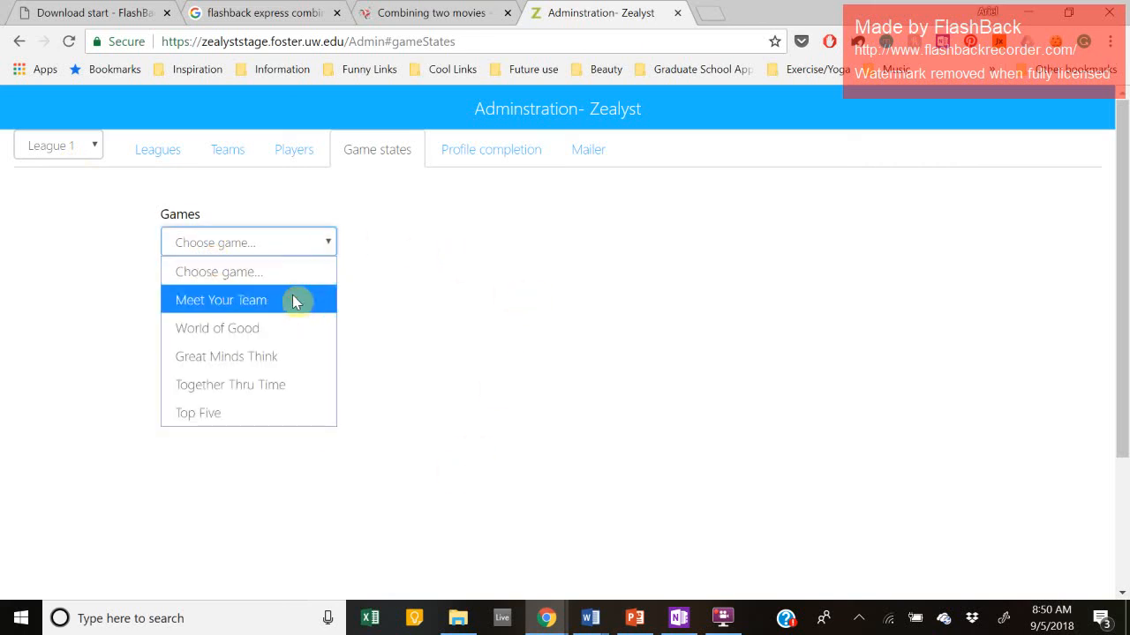
pyautogui.click(294, 300)
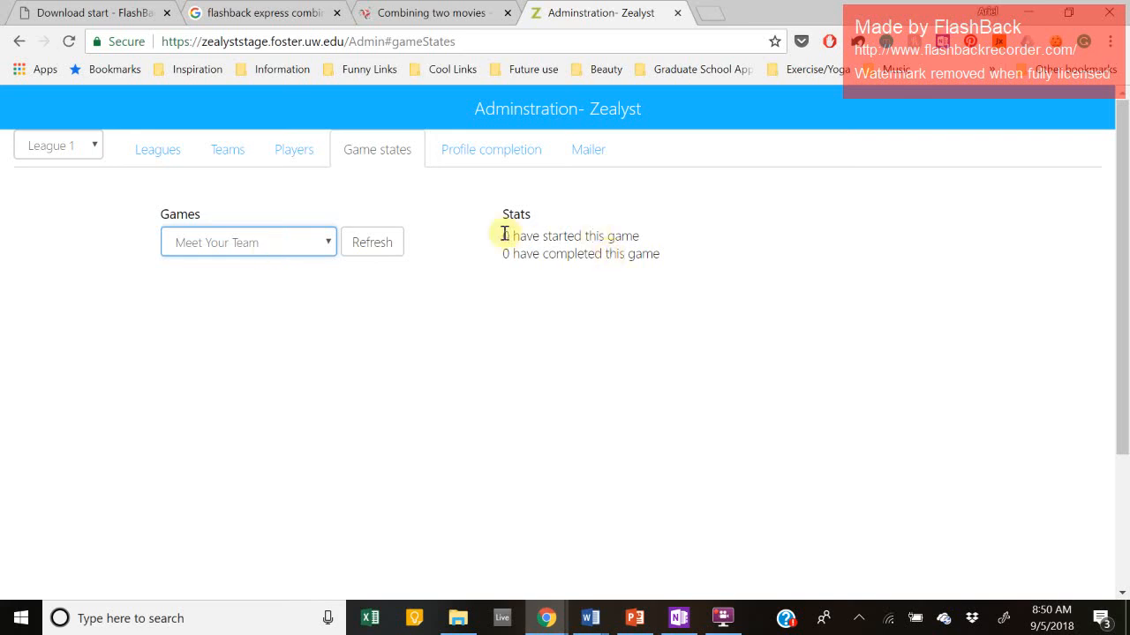
# Step: Check its 0 started and 0 completed counts, then refresh the stats and reload the page
pyautogui.moveTo(503, 234); pyautogui.dragTo(676, 247)
pyautogui.click(701, 267)
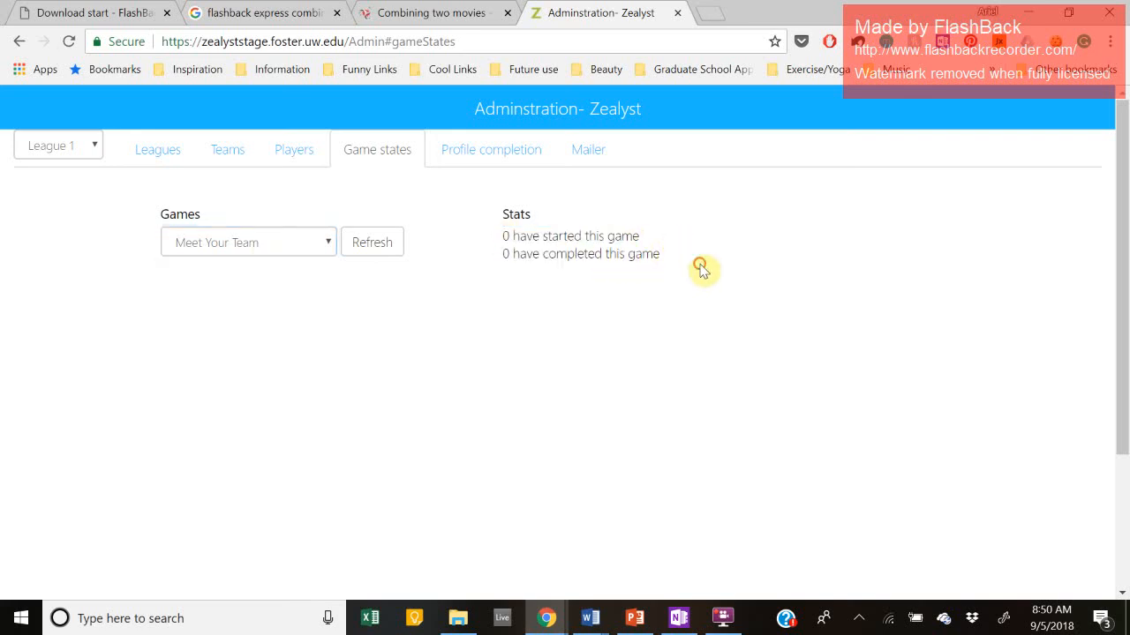
pyautogui.moveTo(585, 267); pyautogui.dragTo(500, 252)
pyautogui.click(560, 352)
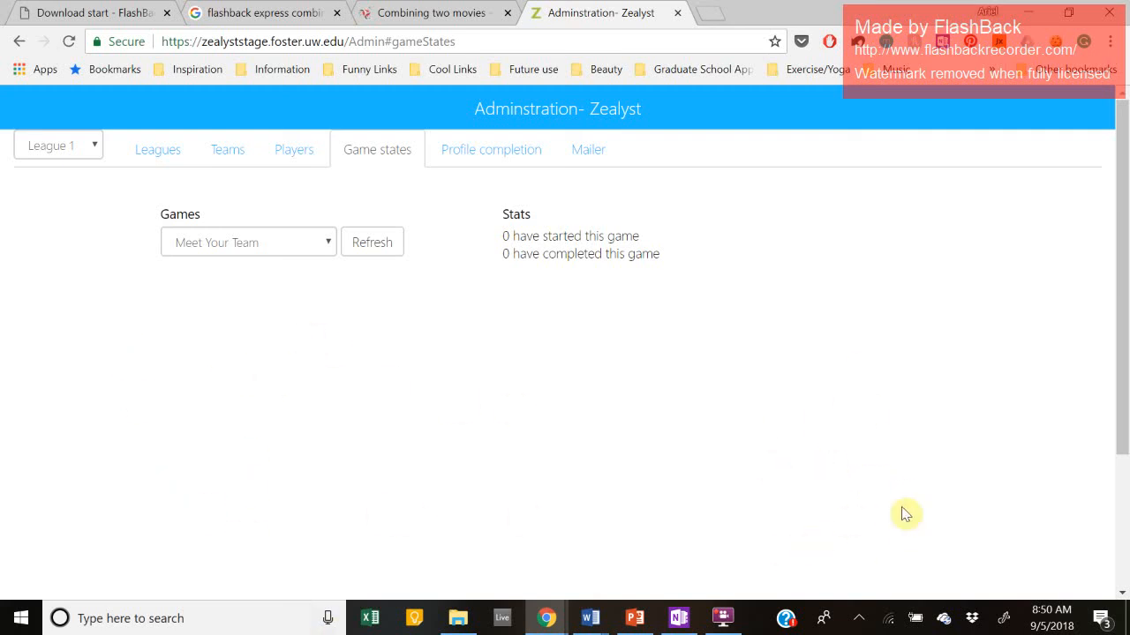
pyautogui.click(371, 247)
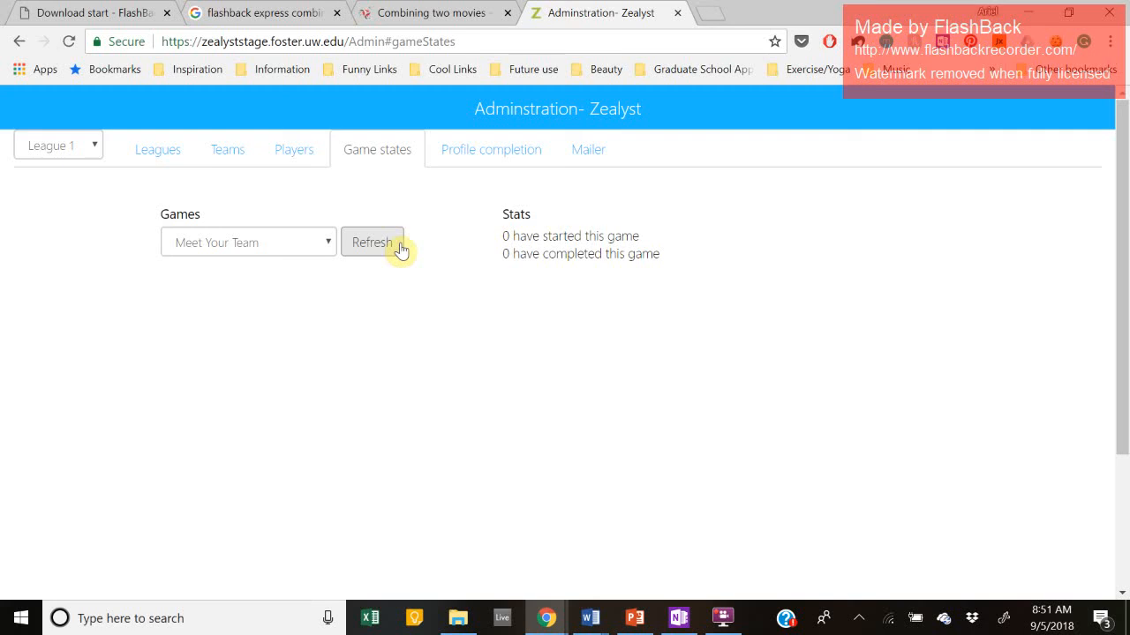
pyautogui.click(70, 42)
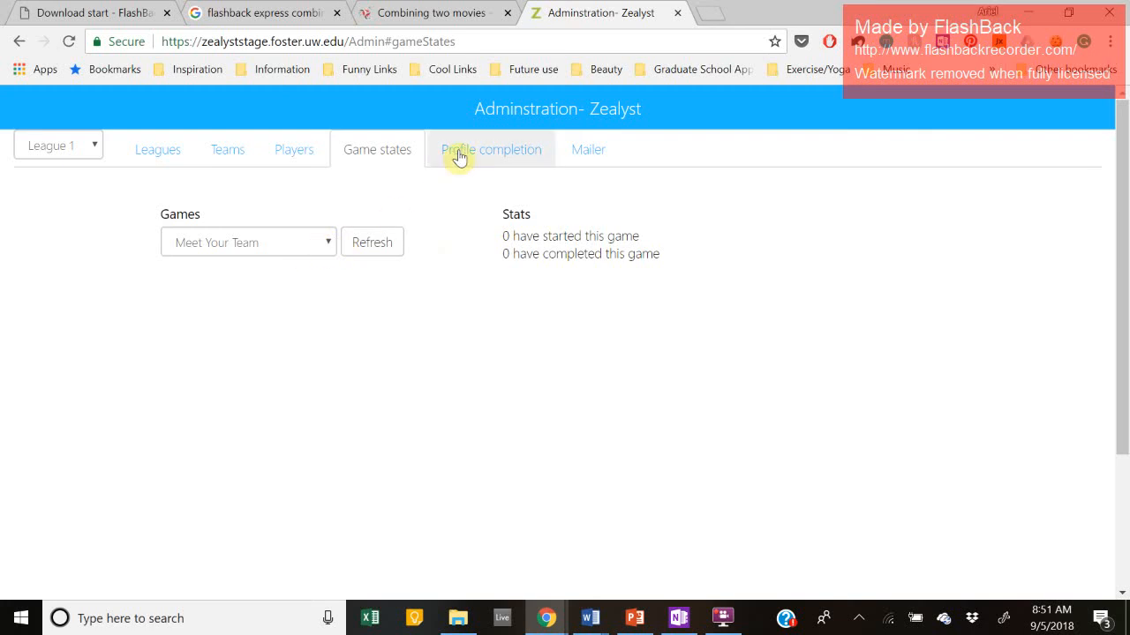
pyautogui.click(505, 159)
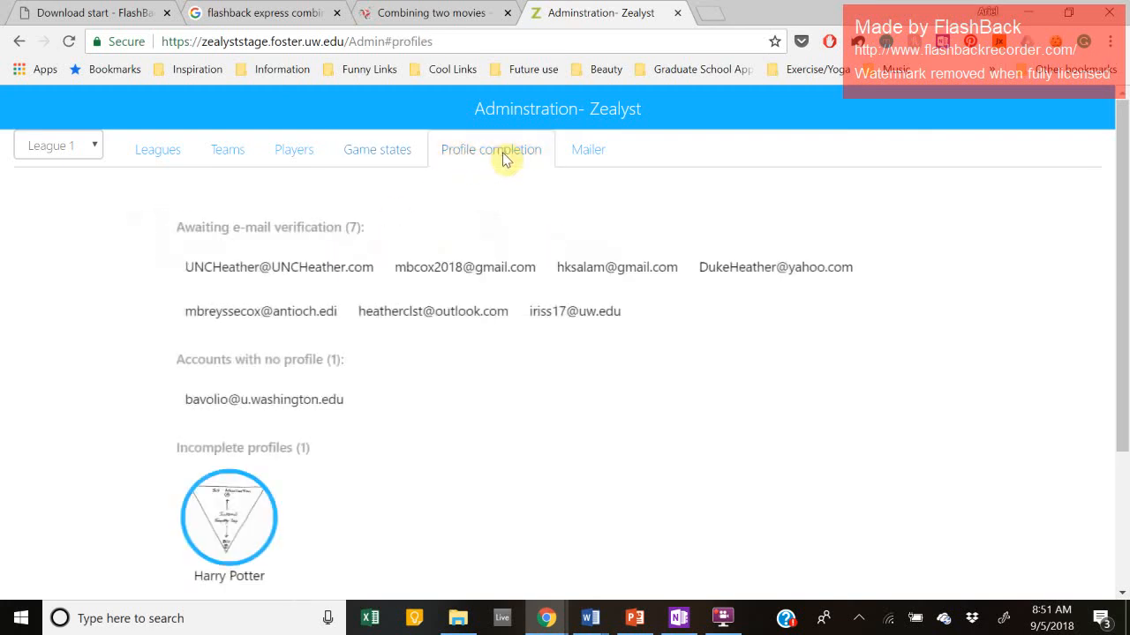
pyautogui.click(862, 620)
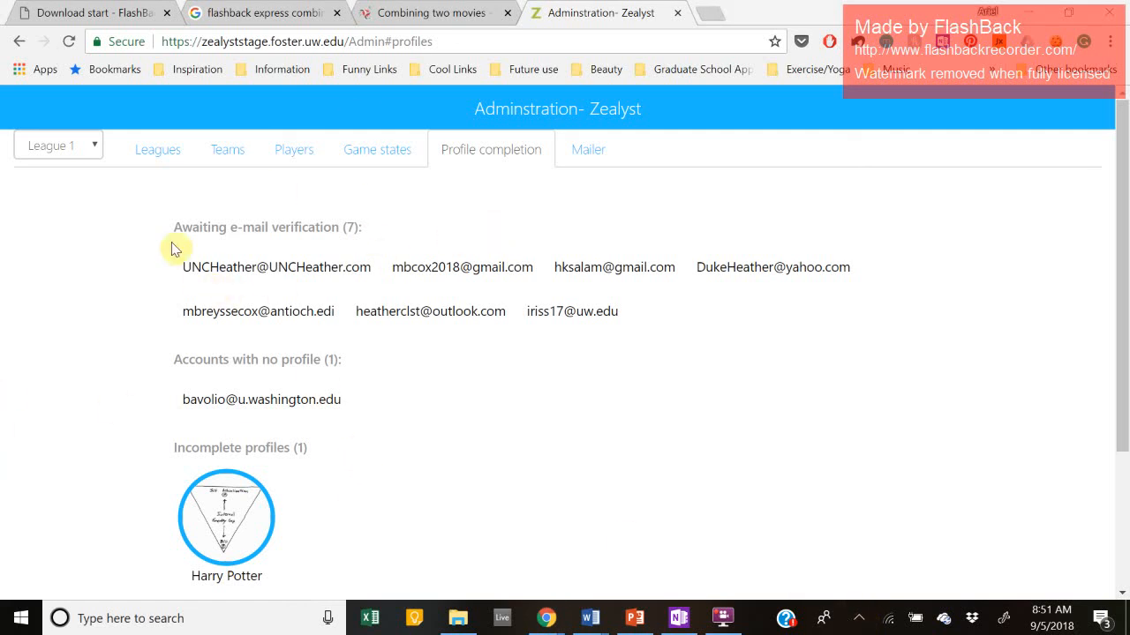
pyautogui.moveTo(173, 249); pyautogui.dragTo(341, 252)
pyautogui.click(361, 222)
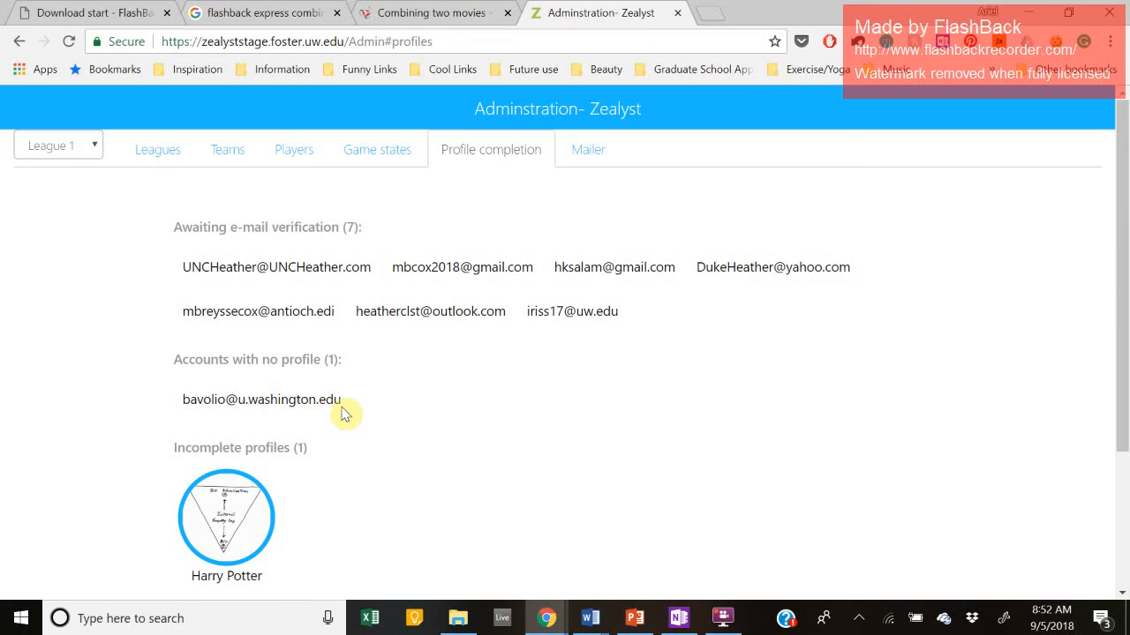
# Step: Look over the Incomplete and Completed profiles lists, then go to the Mailer page
pyautogui.scroll(-1, 344, 414)
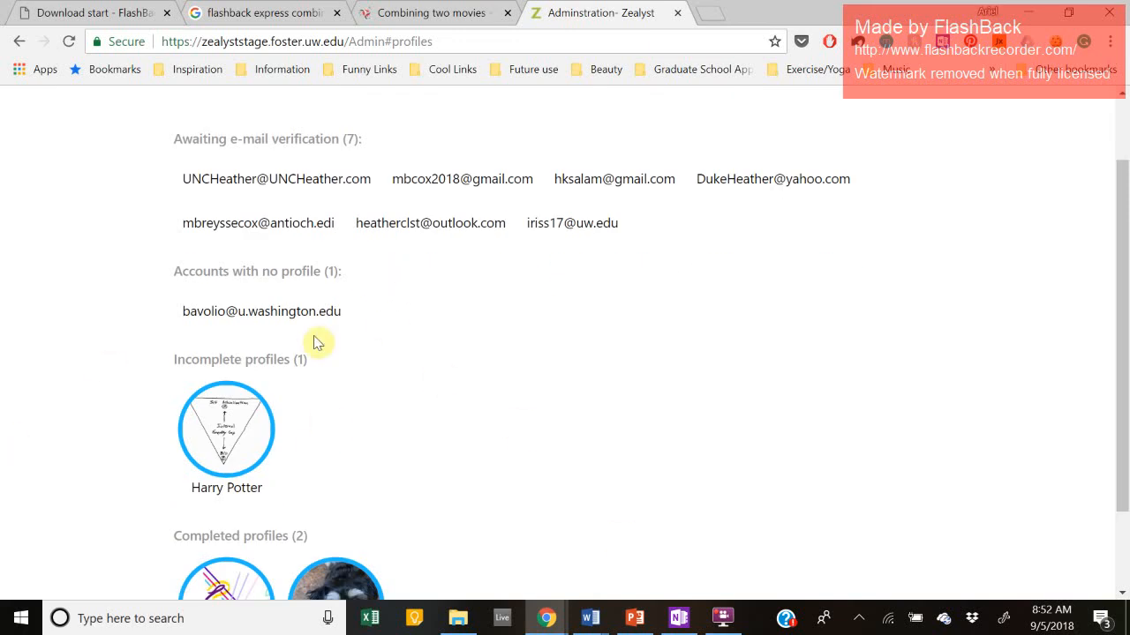
pyautogui.moveTo(319, 360); pyautogui.dragTo(161, 355)
pyautogui.click(320, 359)
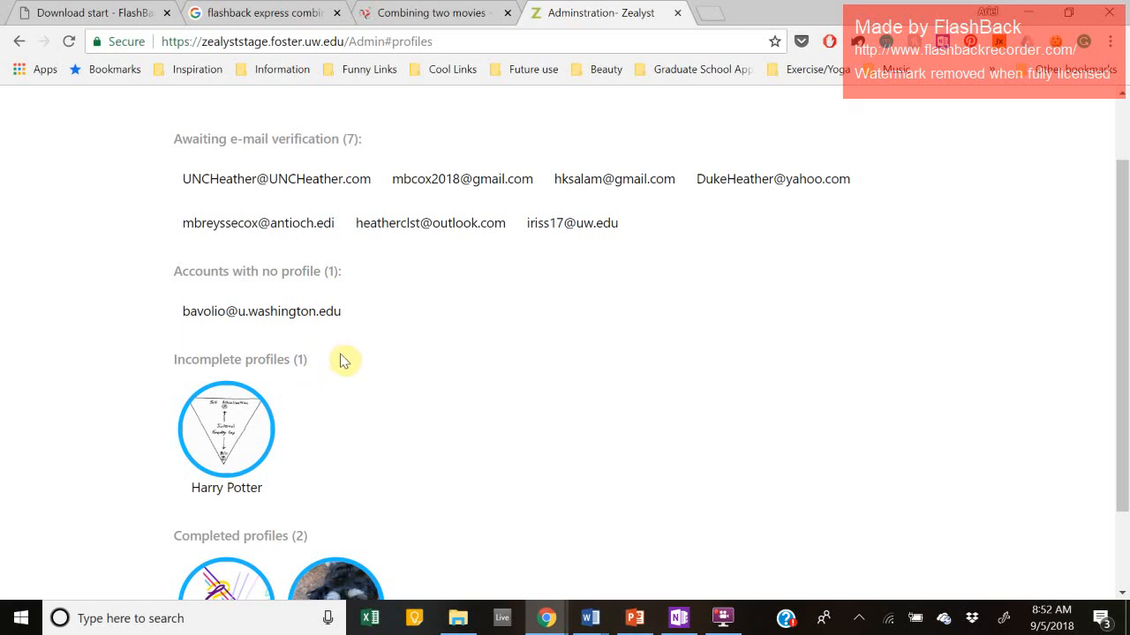
pyautogui.scroll(-2, 301, 402)
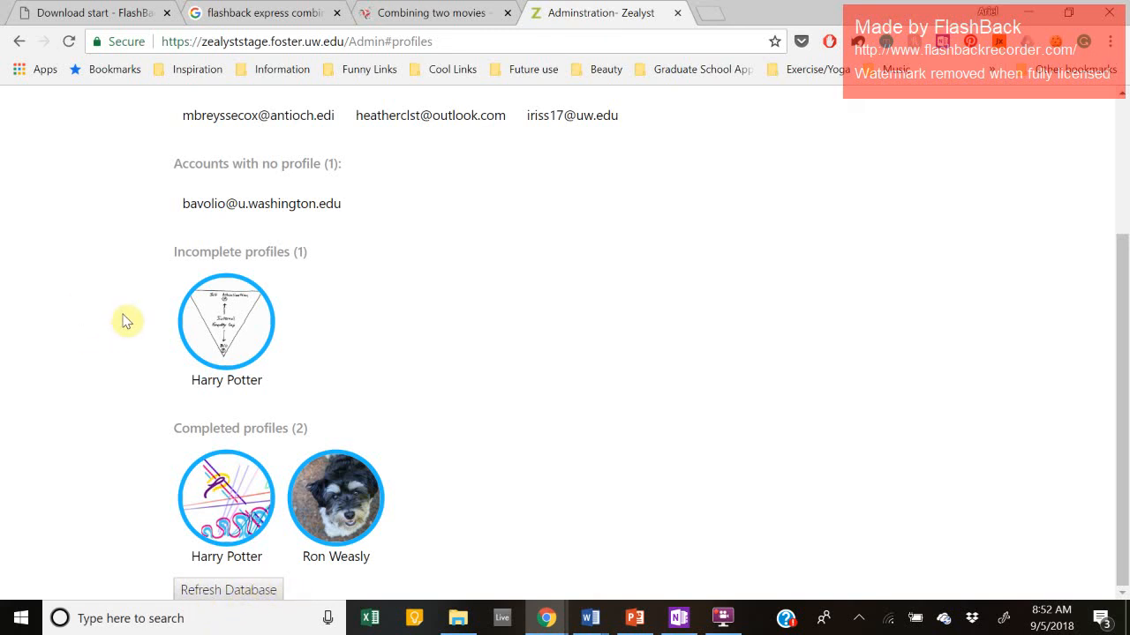
pyautogui.scroll(3, 461, 383)
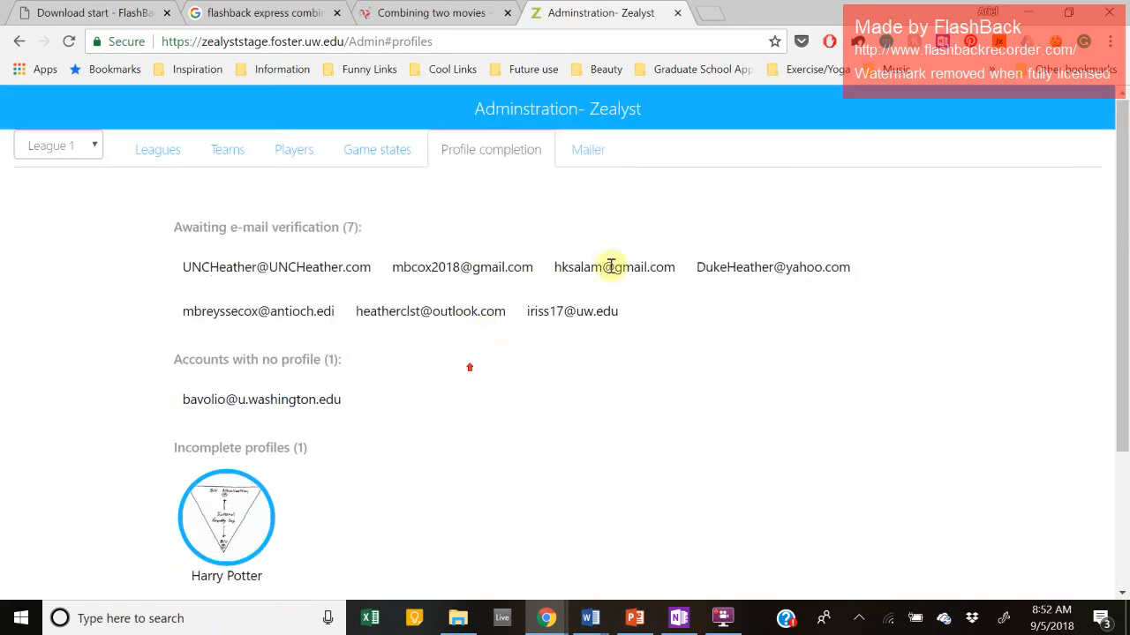
pyautogui.click(588, 149)
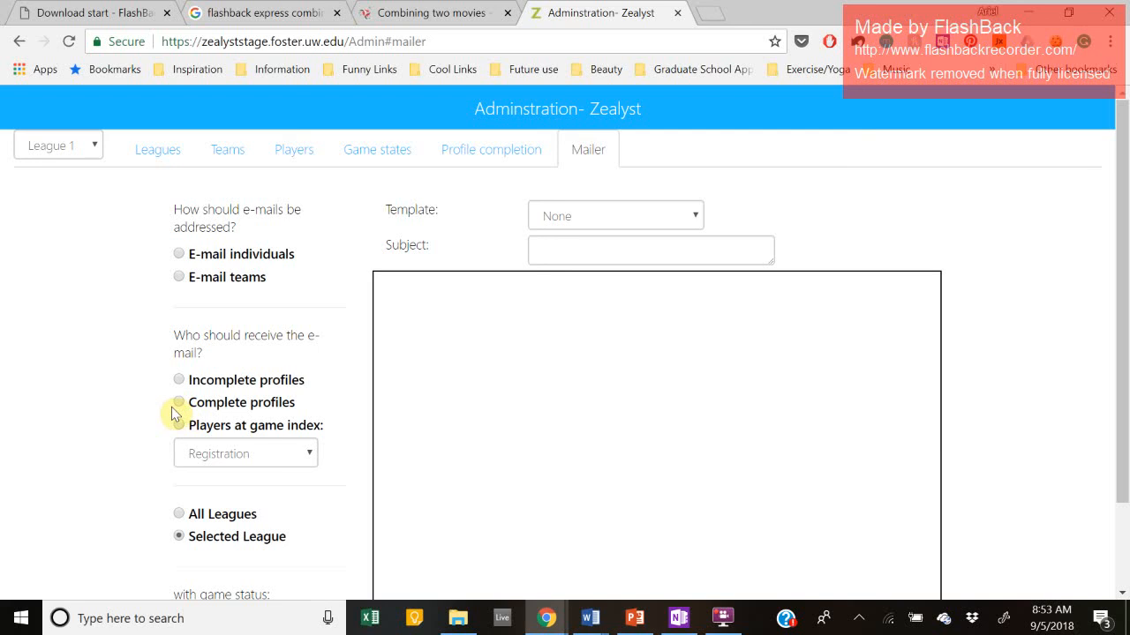
pyautogui.click(225, 451)
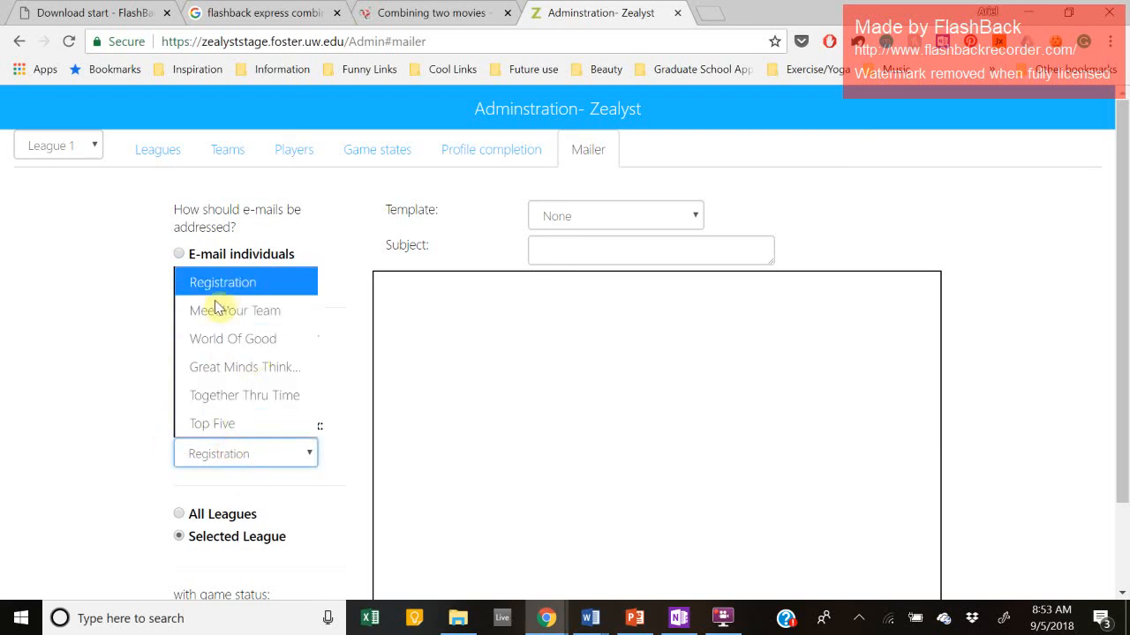
pyautogui.click(45, 338)
pyautogui.scroll(-2, 189, 357)
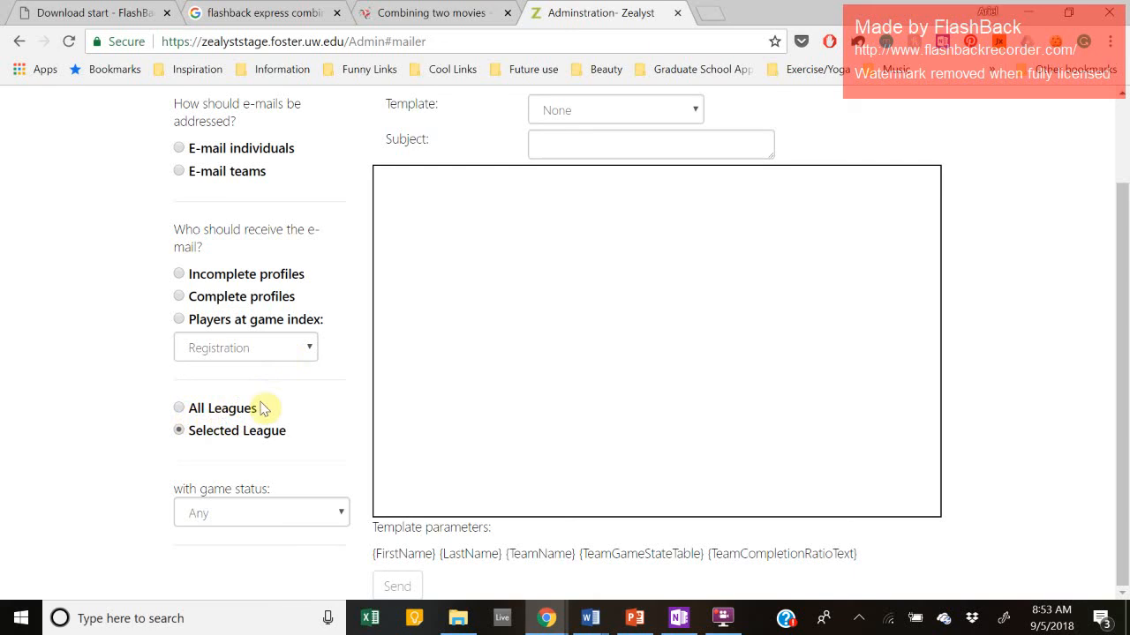
pyautogui.scroll(1, 258, 433)
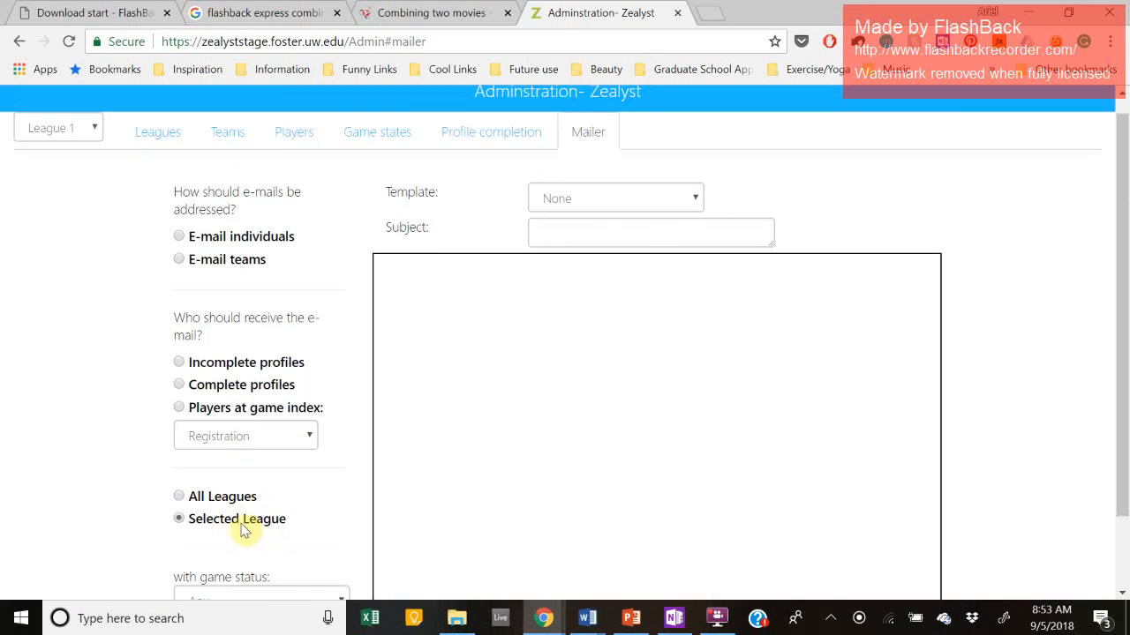
pyautogui.click(92, 132)
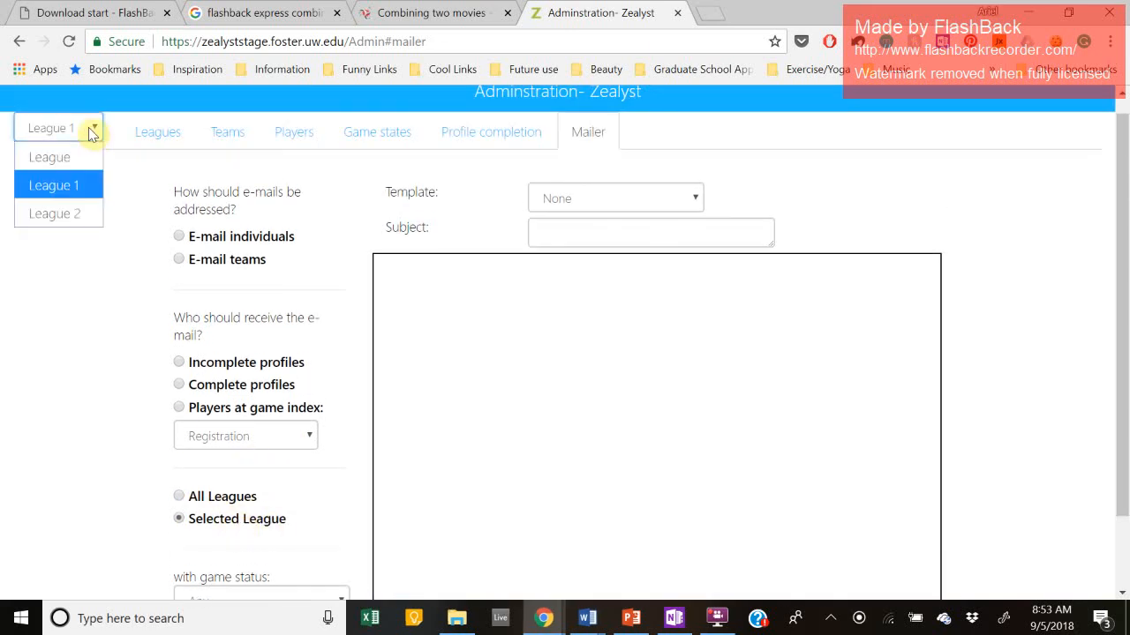
pyautogui.click(64, 199)
pyautogui.scroll(-1, 211, 459)
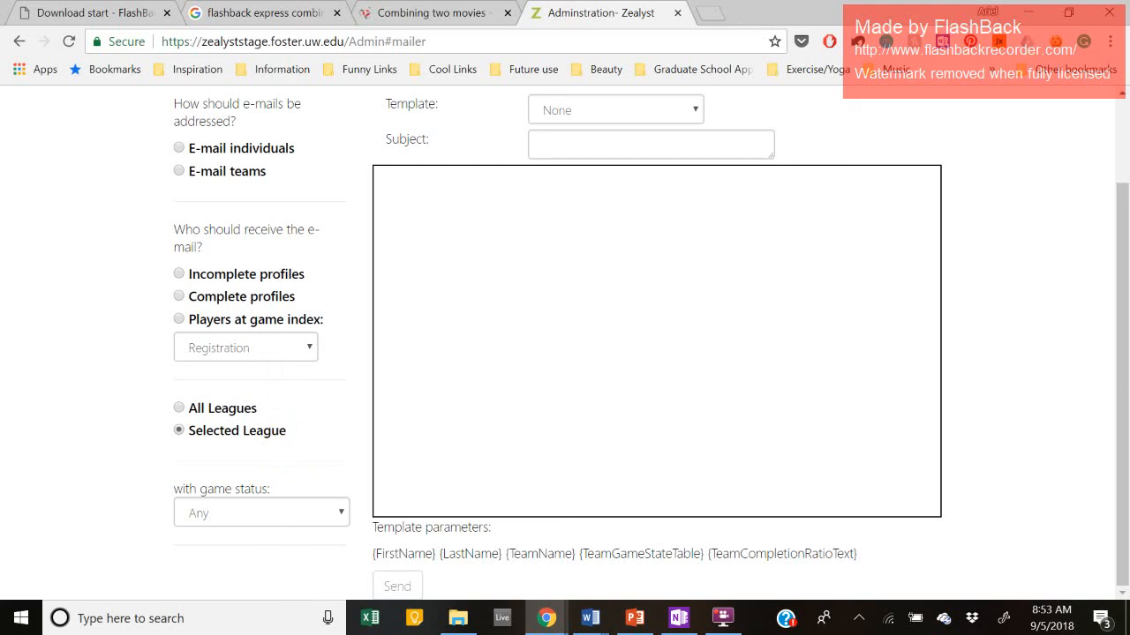
pyautogui.click(279, 510)
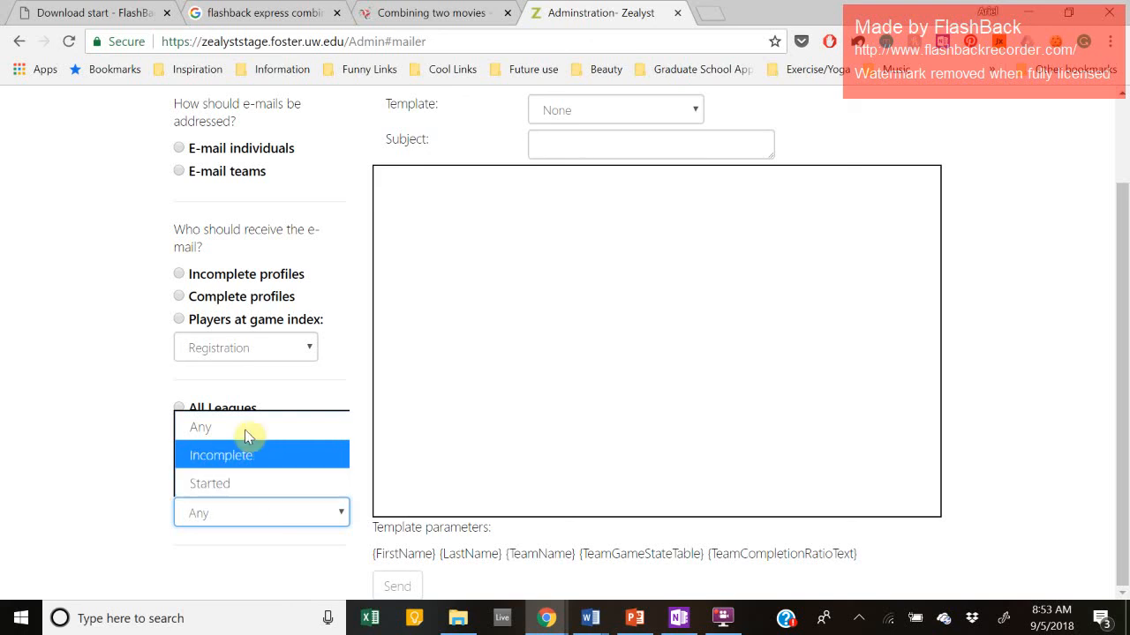
pyautogui.click(53, 280)
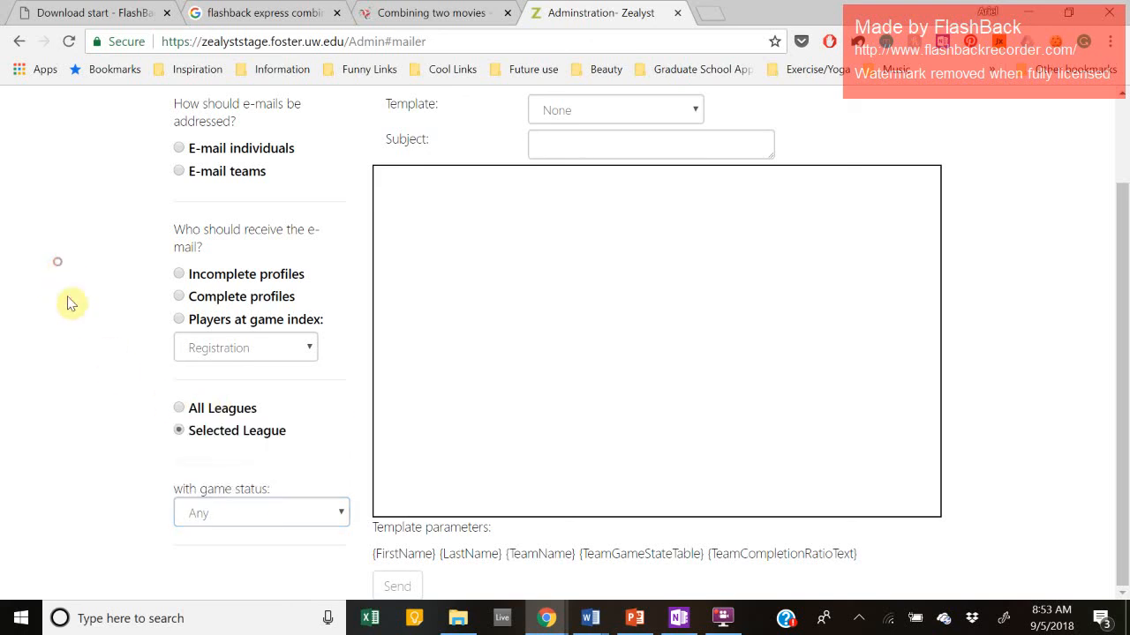
pyautogui.scroll(2, 436, 303)
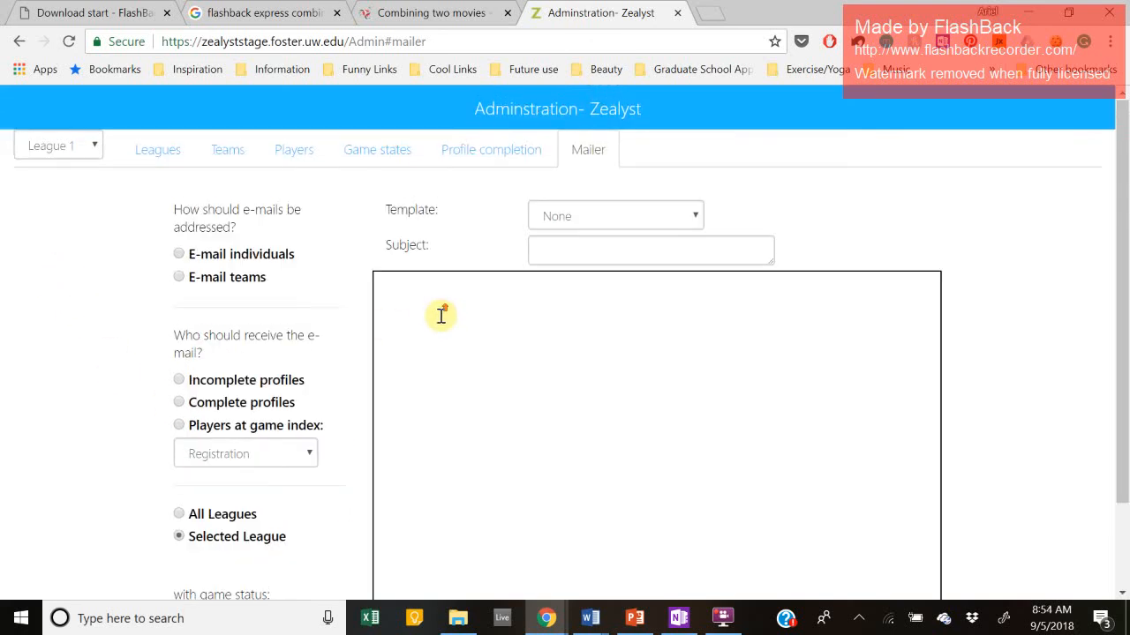
# Step: Address the e-mail to individuals with incomplete profiles and Incomplete game status
pyautogui.click(179, 254)
pyautogui.click(180, 380)
pyautogui.scroll(-2, 197, 474)
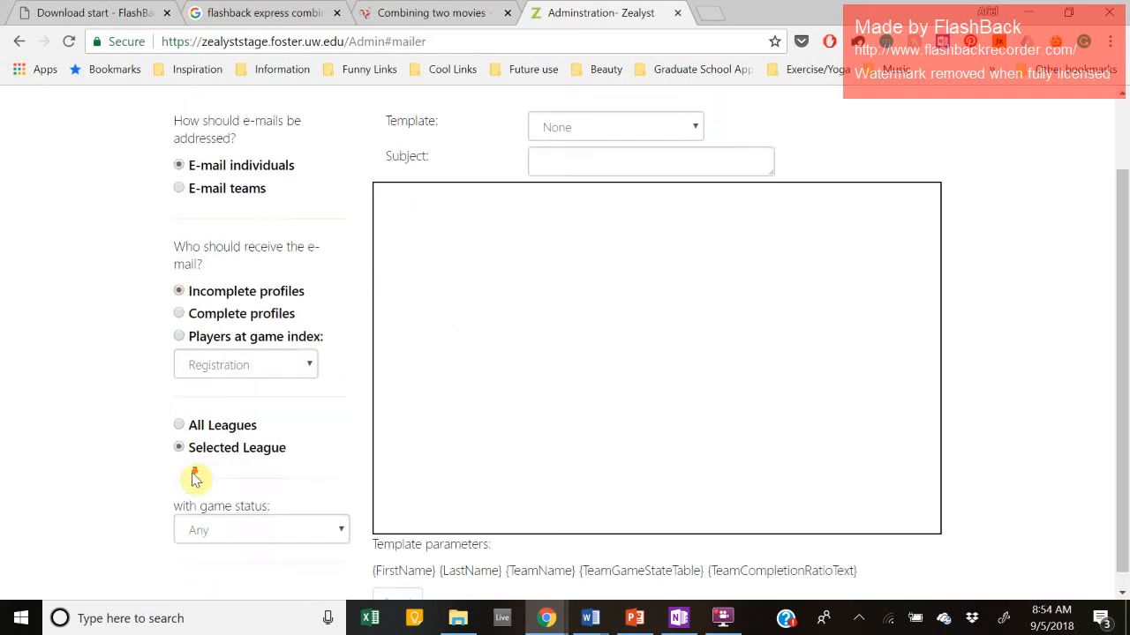
pyautogui.click(214, 519)
pyautogui.click(235, 456)
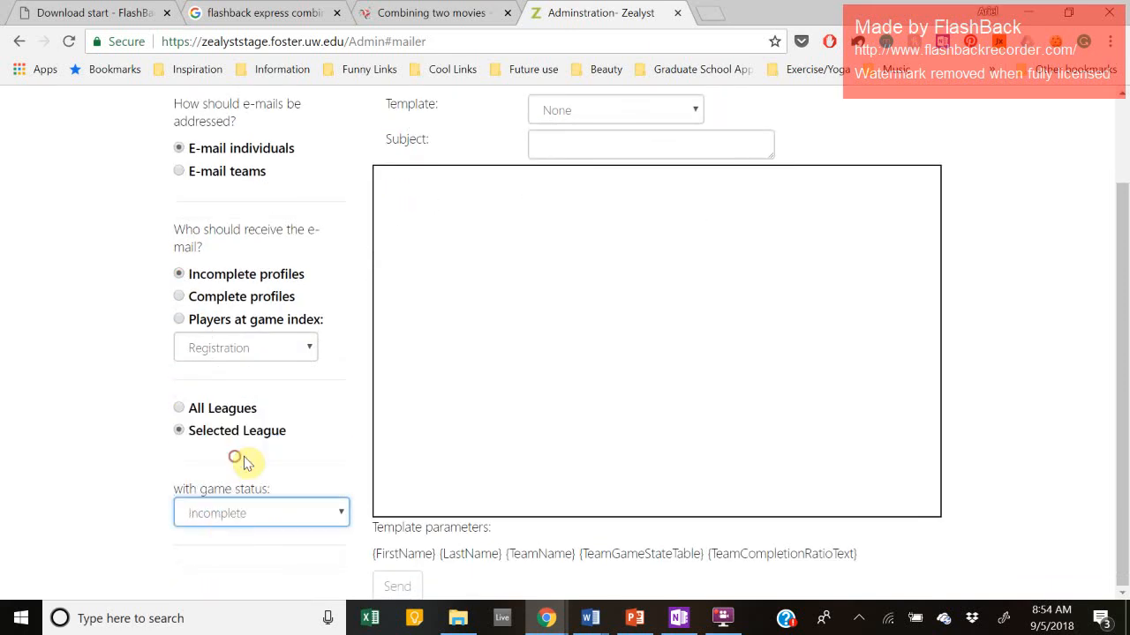
# Step: Enter the subject 'ewrt' and the message body 'wertwertwert'
pyautogui.click(527, 283)
pyautogui.click(561, 144)
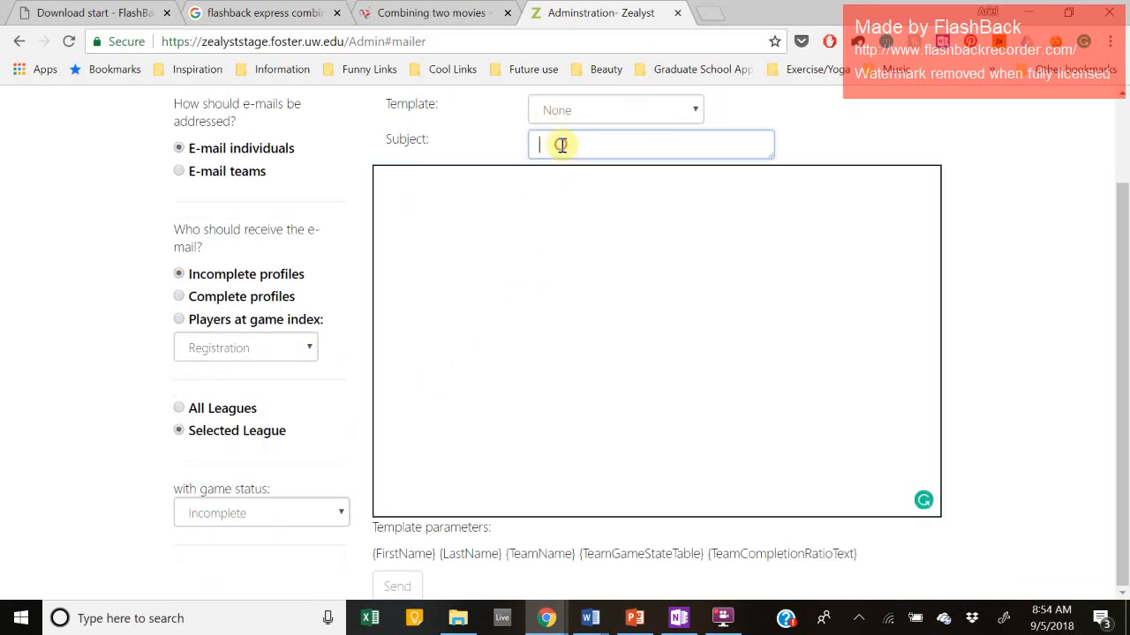
pyautogui.write('ewrt')
pyautogui.click(520, 268)
pyautogui.write('wertwertwert')
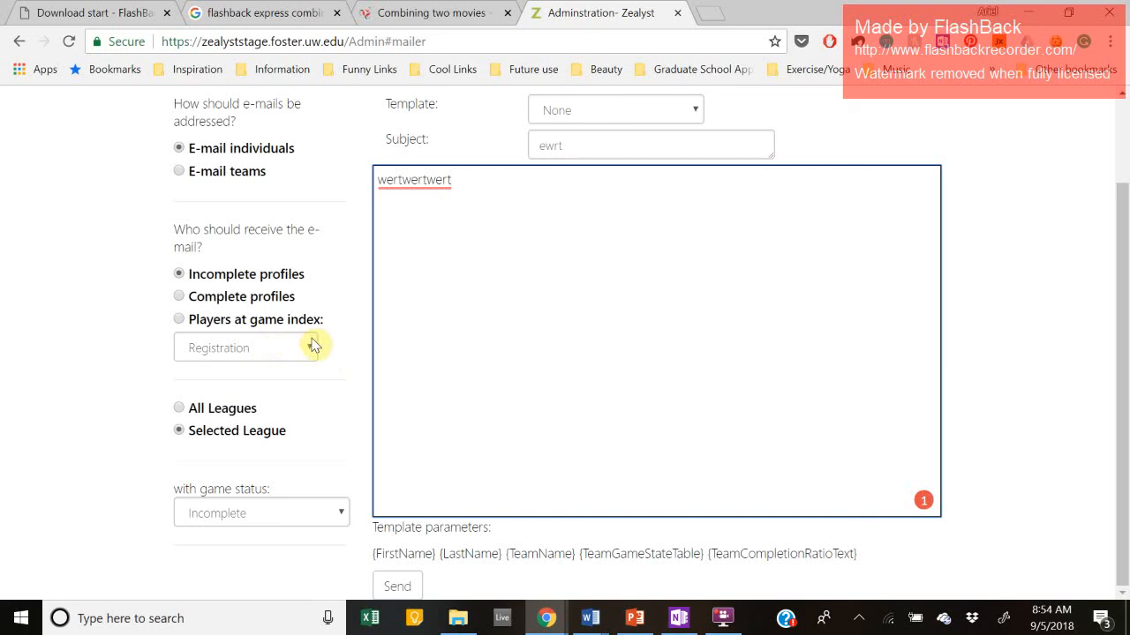
pyautogui.scroll(2, 385, 364)
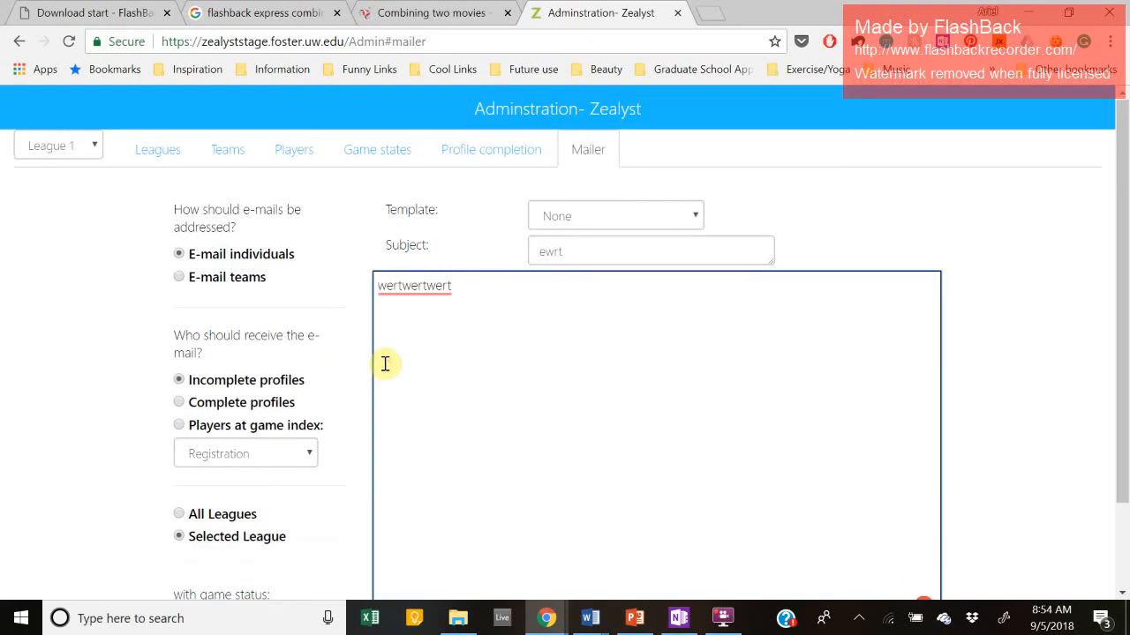
pyautogui.moveTo(426, 285)
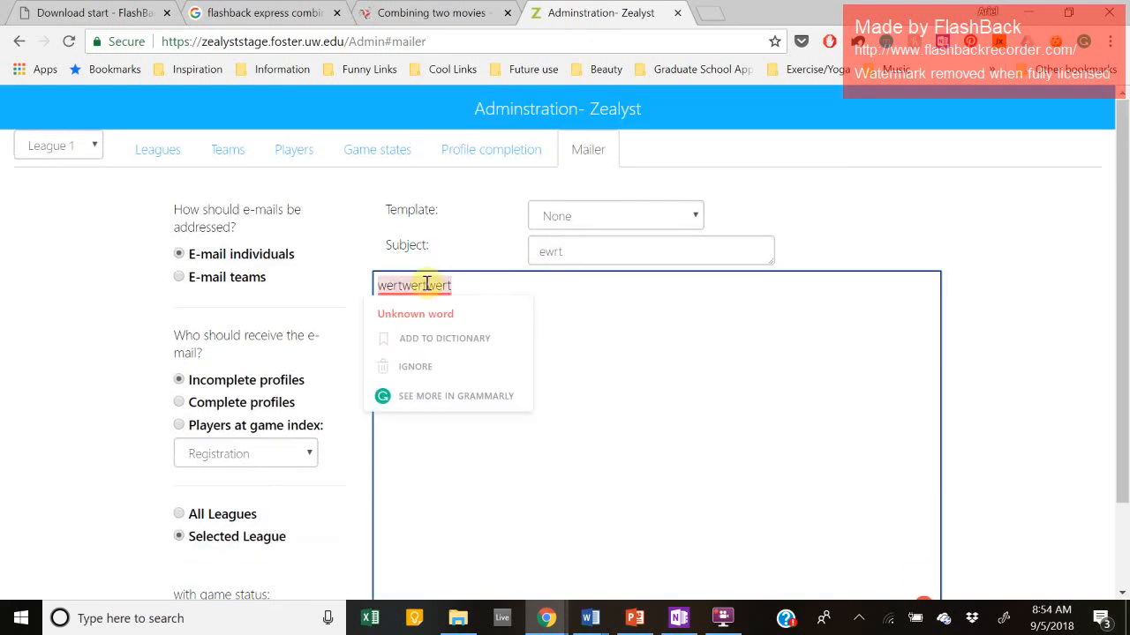